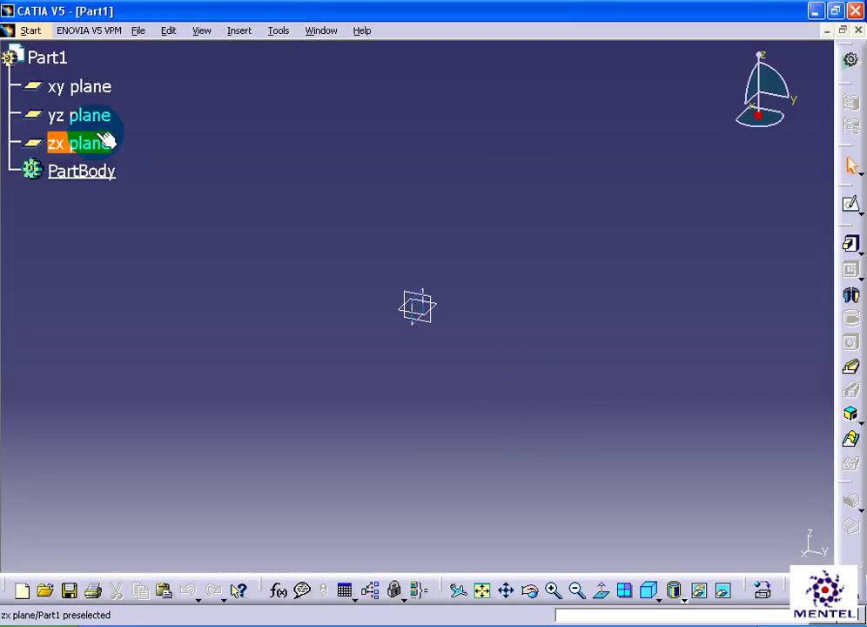
Step: Start a sketch on the yz plane and draw two concentric circles at the origin
{"action": "left_click", "coordinate": [87, 114]}
{"action": "left_click", "coordinate": [850, 203]}
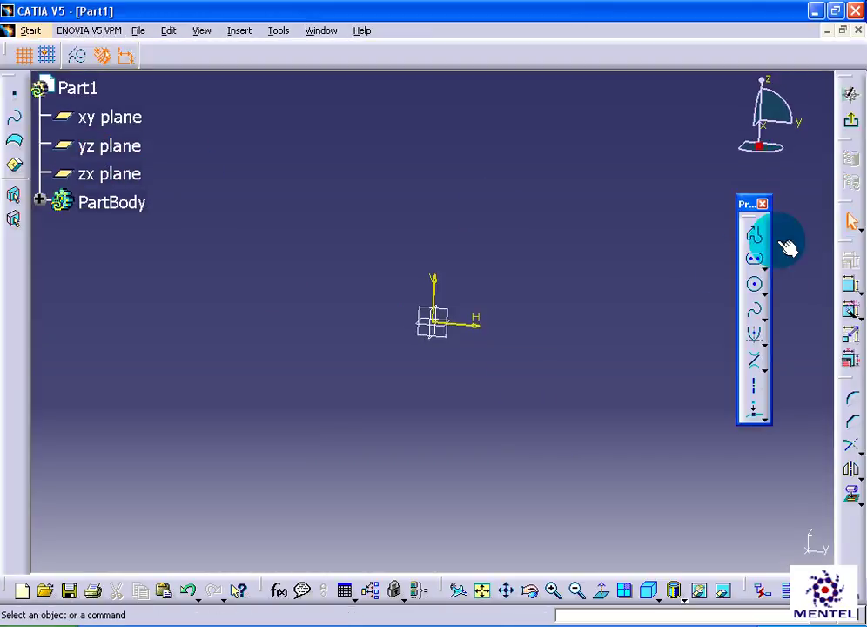
{"action": "left_click", "coordinate": [755, 286]}
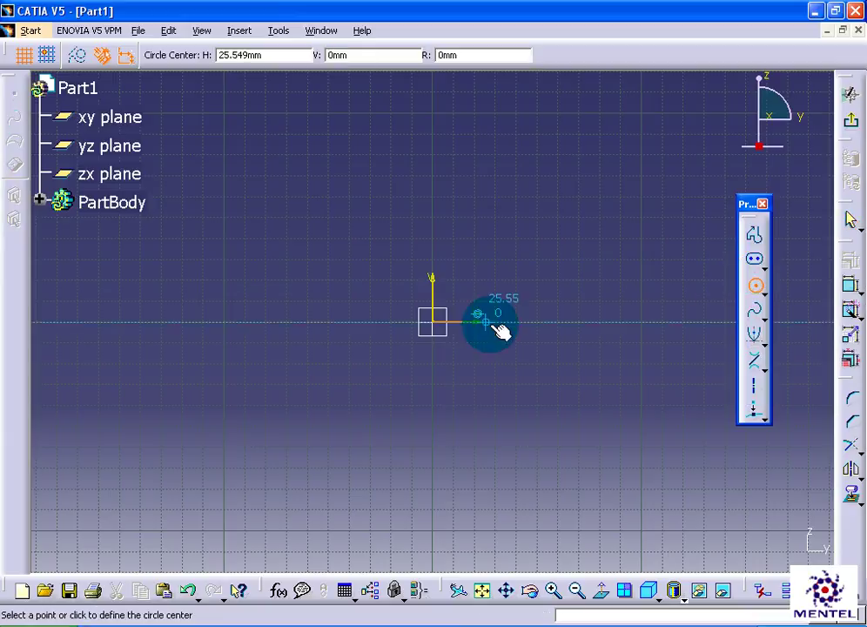
{"action": "left_click", "coordinate": [489, 266]}
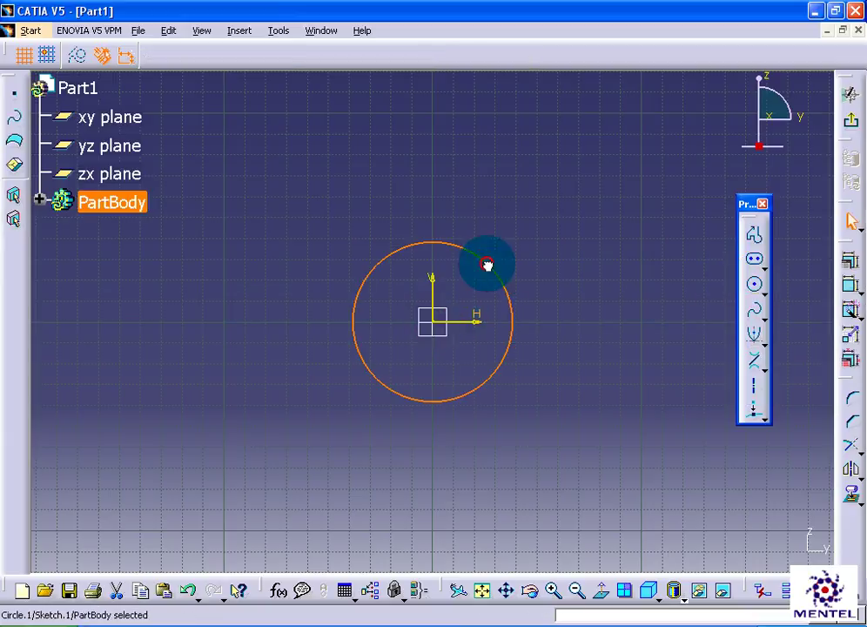
{"action": "left_click", "coordinate": [755, 287]}
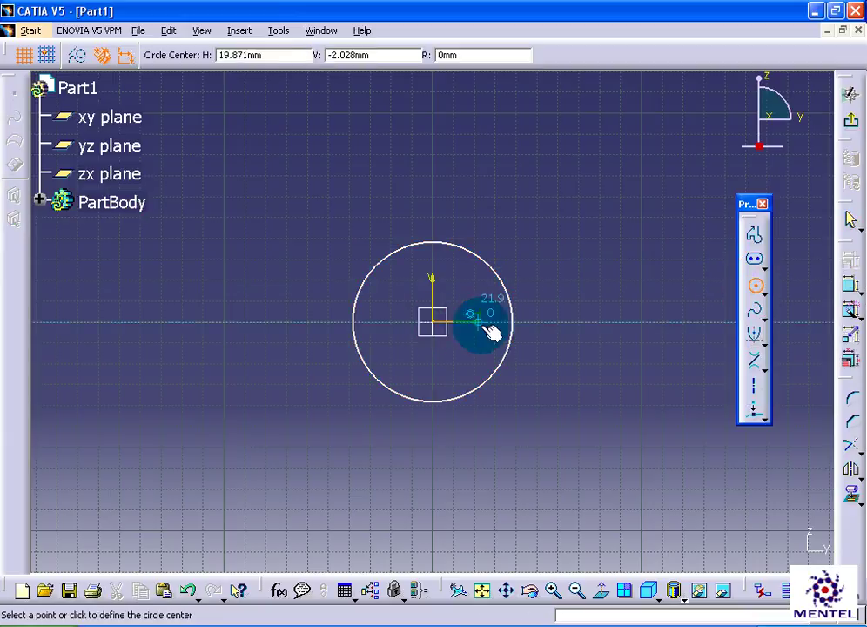
{"action": "left_click", "coordinate": [507, 249]}
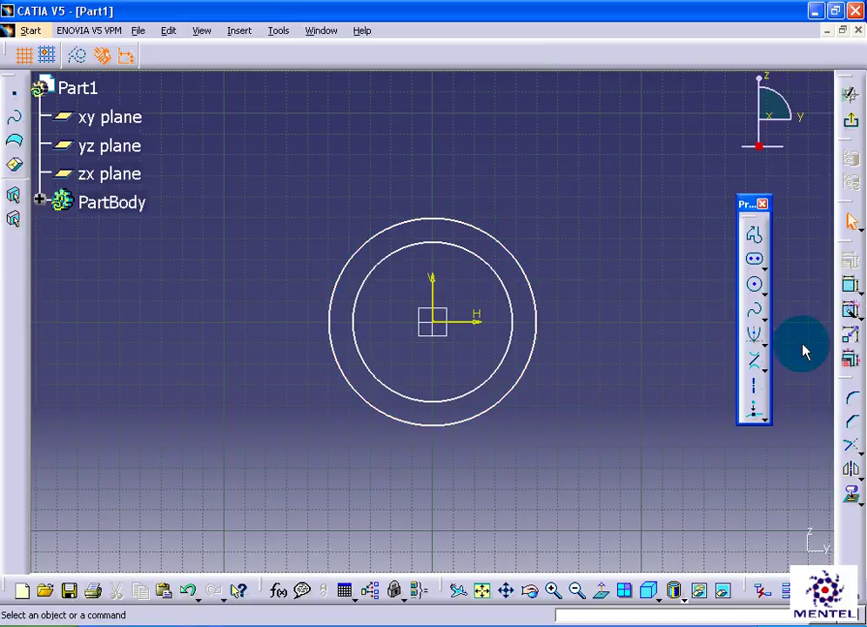
Step: Dimension the circles' diameters to 65 mm and 41.25 mm
{"action": "left_click", "coordinate": [844, 292]}
{"action": "left_click", "coordinate": [508, 350]}
{"action": "left_click", "coordinate": [616, 380]}
{"action": "double_click", "coordinate": [617, 380]}
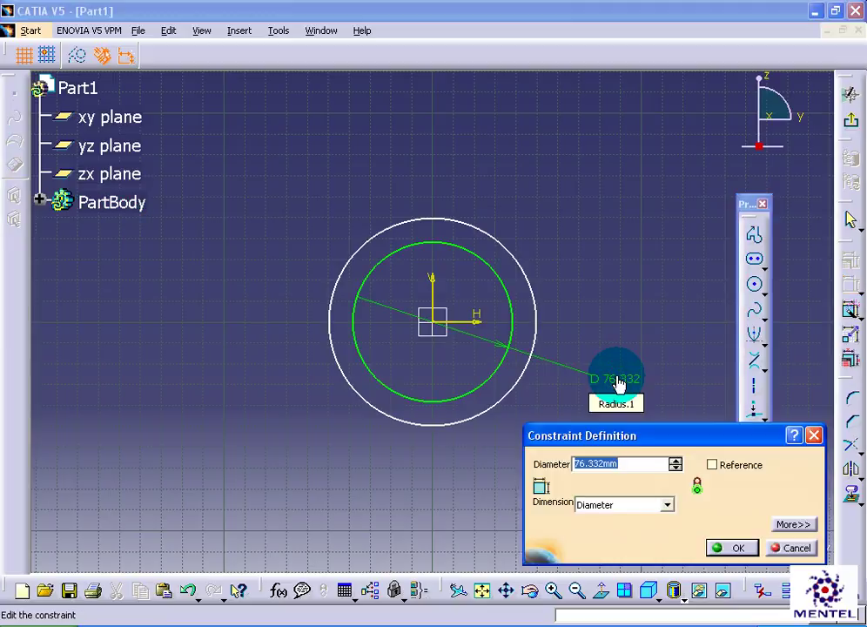
{"action": "key", "text": "Return"}
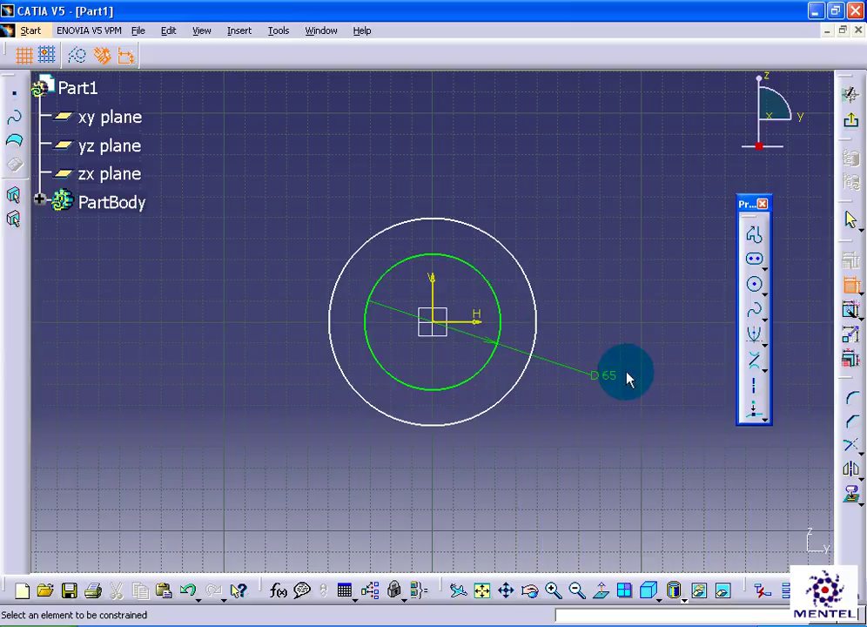
{"action": "left_click", "coordinate": [540, 338]}
{"action": "left_click", "coordinate": [571, 315]}
{"action": "double_click", "coordinate": [572, 309]}
{"action": "type", "text": "41.2"}
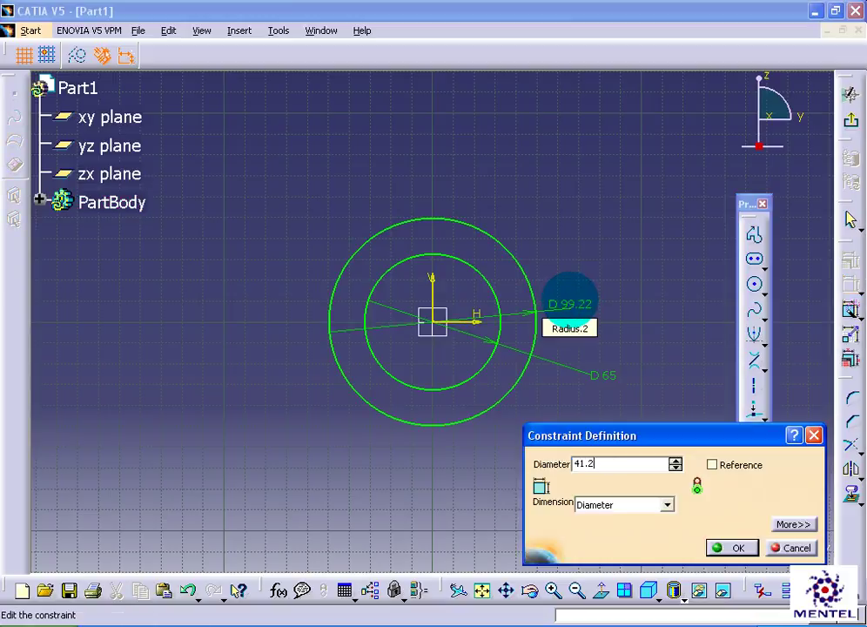
{"action": "type", "text": "5"}
{"action": "key", "text": "Return"}
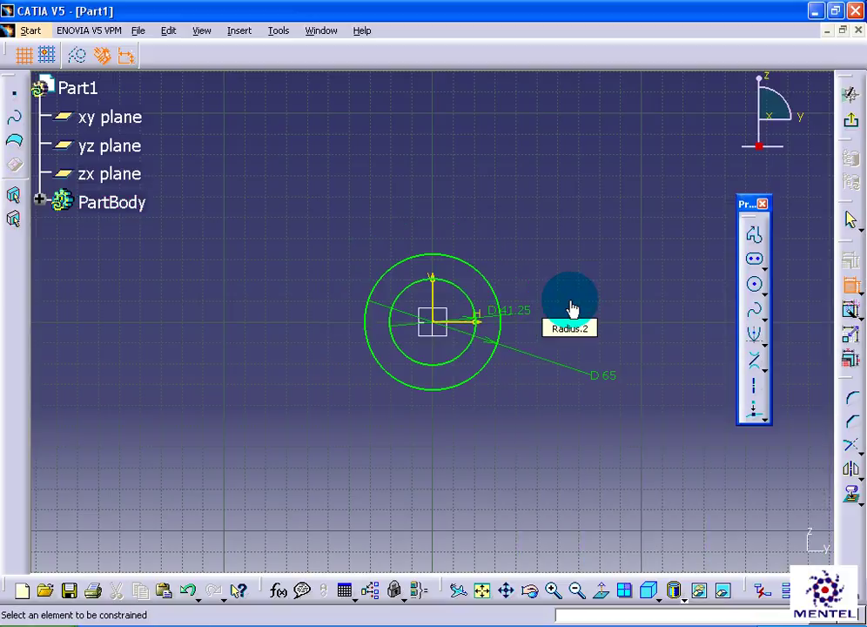
Step: Draw a thin rectangle from the circles' centre running right past the circles
{"action": "left_click", "coordinate": [765, 268]}
{"action": "left_click", "coordinate": [659, 278]}
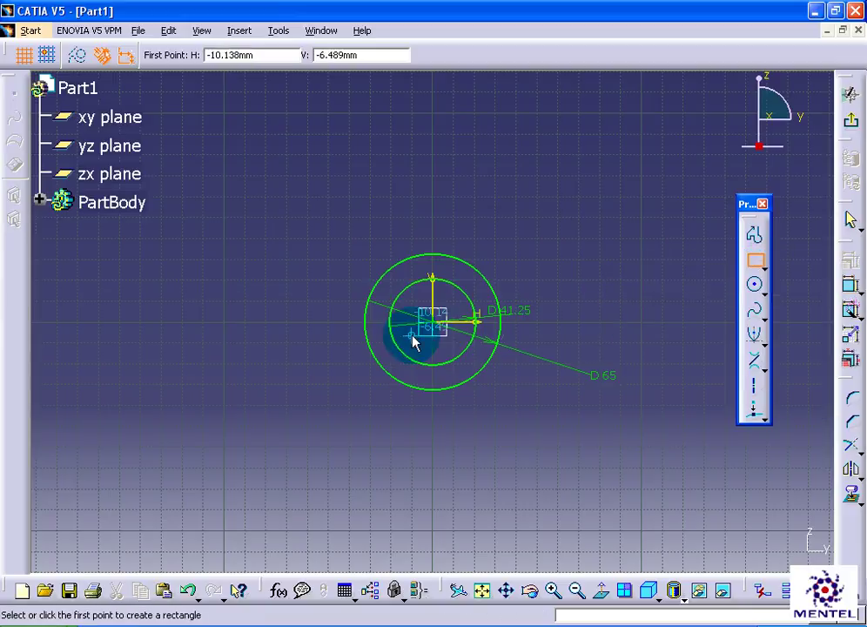
{"action": "left_click", "coordinate": [432, 322]}
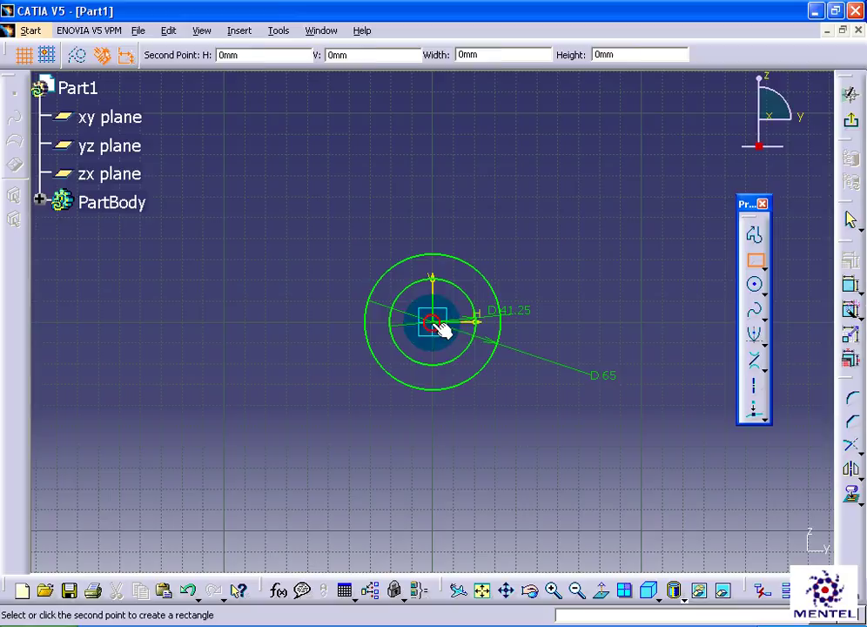
{"action": "left_click", "coordinate": [558, 344]}
{"action": "left_click", "coordinate": [623, 364]}
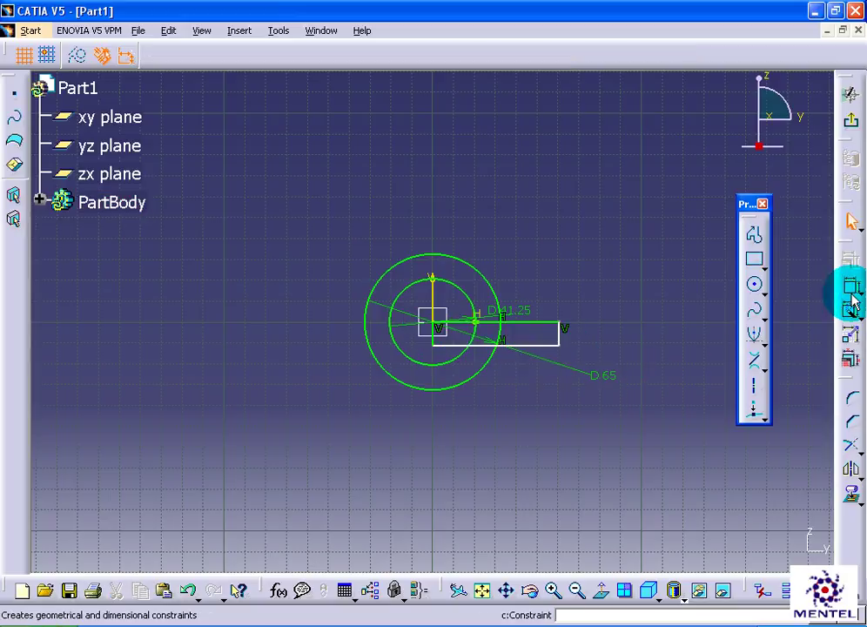
Step: Constrain the rectangle's right-end height to 4 mm and exit the sketch
{"action": "left_click", "coordinate": [559, 338]}
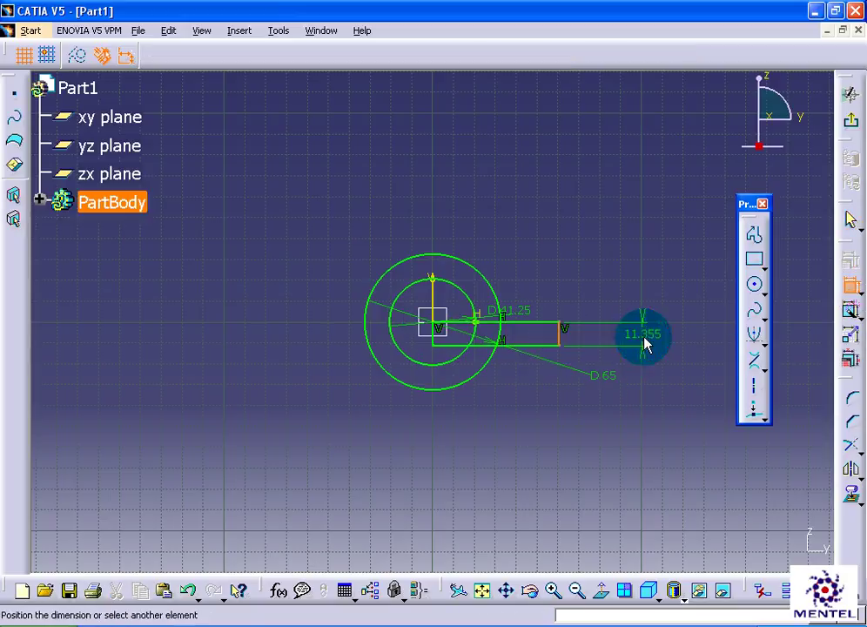
{"action": "left_click", "coordinate": [642, 390]}
{"action": "double_click", "coordinate": [644, 385]}
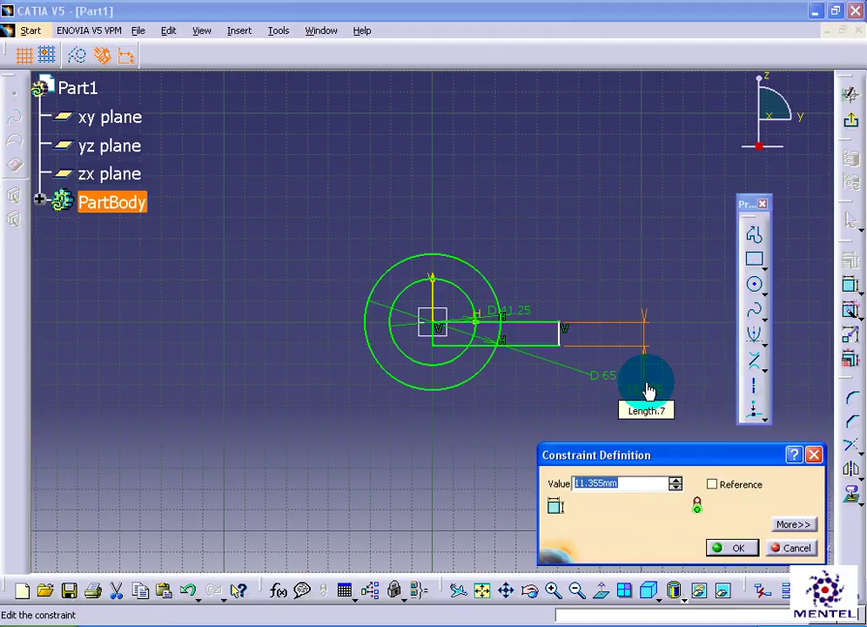
{"action": "type", "text": "4"}
{"action": "key", "text": "Return"}
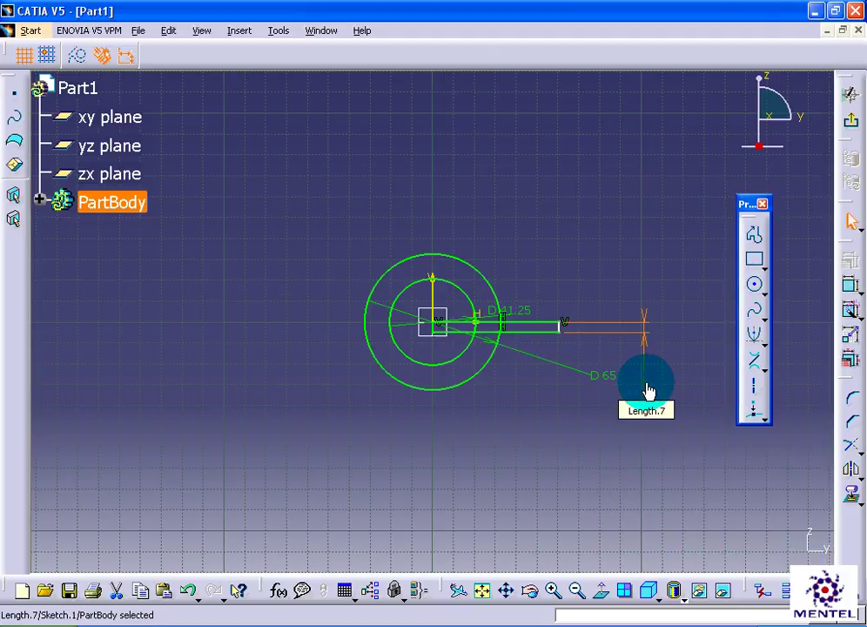
{"action": "left_click", "coordinate": [854, 126]}
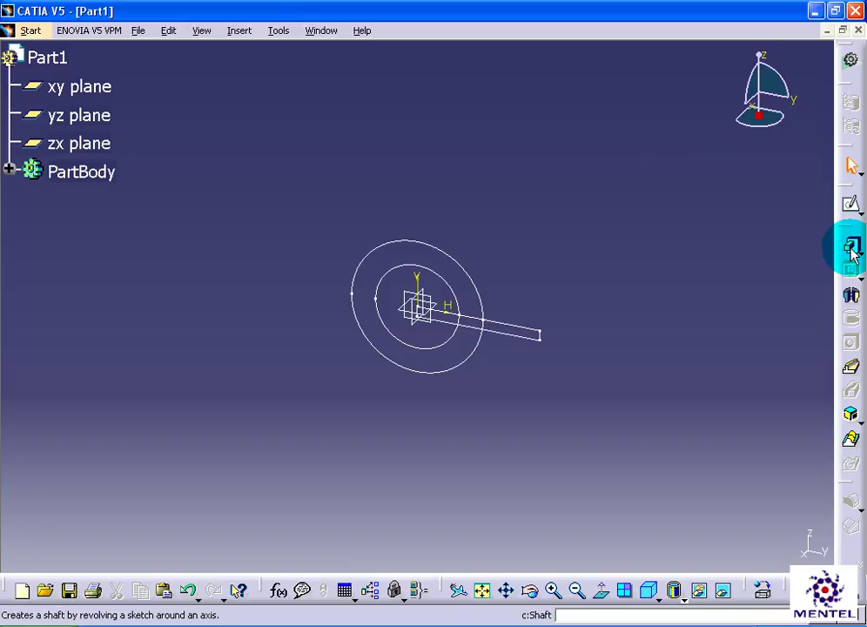
Step: Pad the ring between the 65 and 41.25 mm circles with mirrored extent, length 34/2
{"action": "left_click", "coordinate": [853, 250]}
{"action": "right_click", "coordinate": [675, 198]}
{"action": "left_click", "coordinate": [687, 200]}
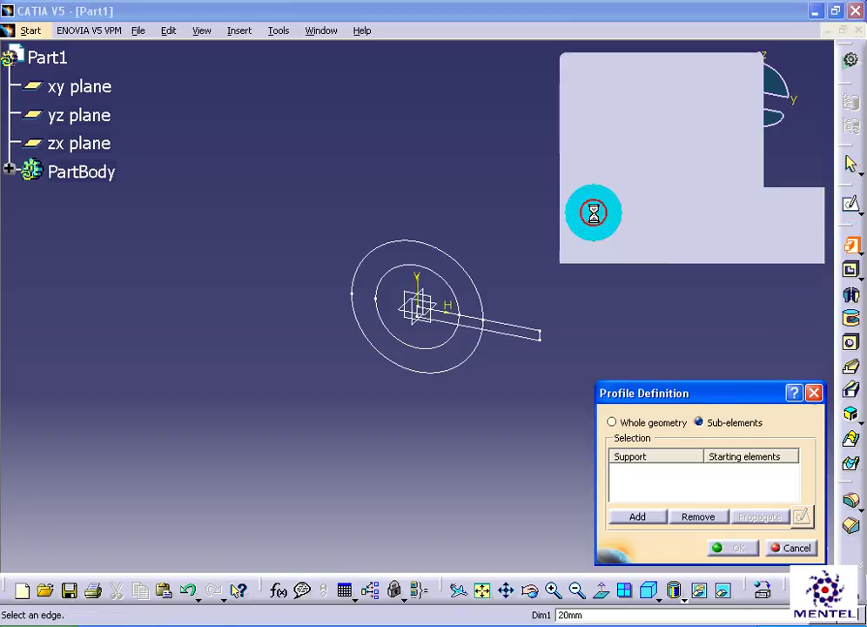
{"action": "left_click", "coordinate": [454, 286]}
{"action": "left_click", "coordinate": [470, 271]}
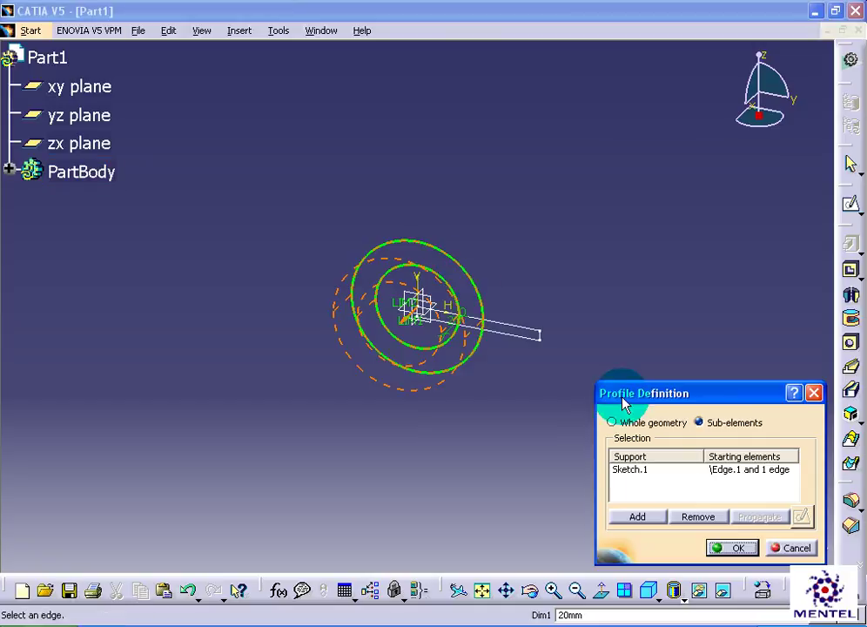
{"action": "left_click", "coordinate": [731, 547]}
{"action": "left_click", "coordinate": [601, 245]}
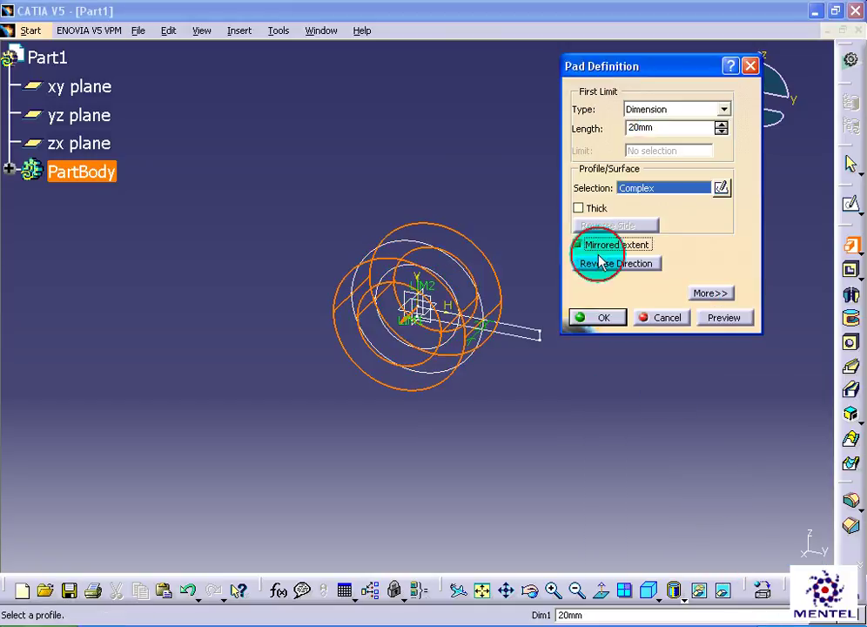
{"action": "left_click_drag", "start_coordinate": [667, 129], "coordinate": [547, 126]}
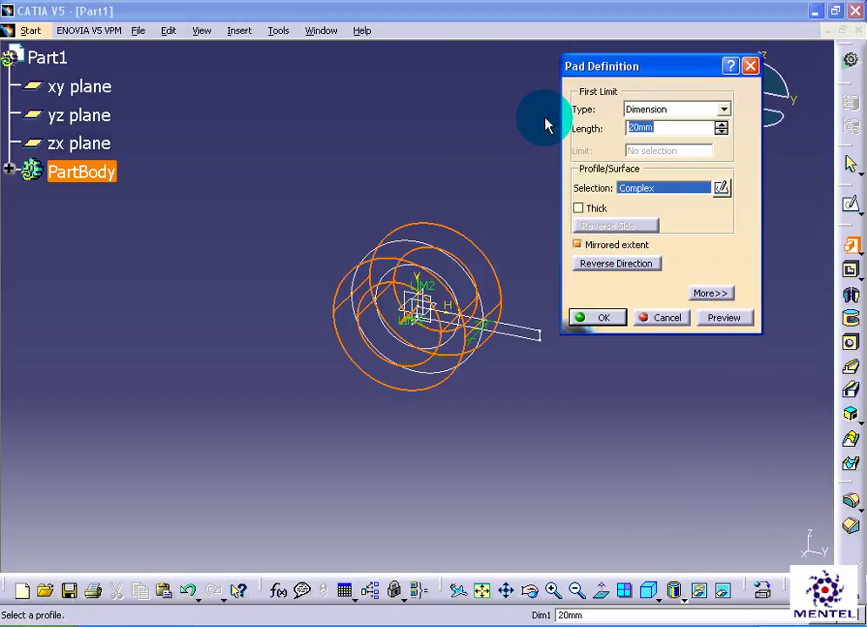
{"action": "type", "text": "34/2"}
Step: Finish the ring pad and revolve a groove from the arm edge to cut a radial hole
{"action": "left_click", "coordinate": [607, 319]}
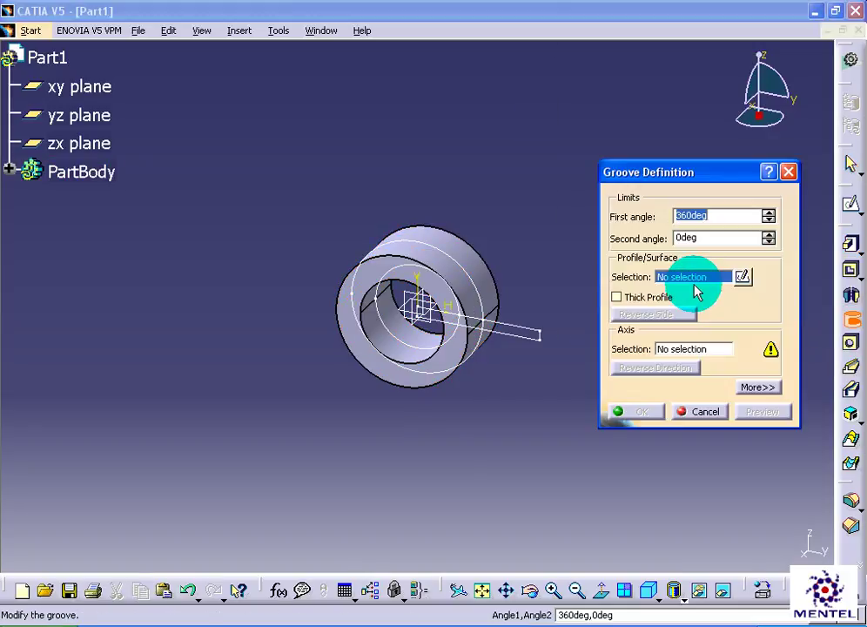
{"action": "right_click", "coordinate": [696, 287]}
{"action": "left_click", "coordinate": [709, 290]}
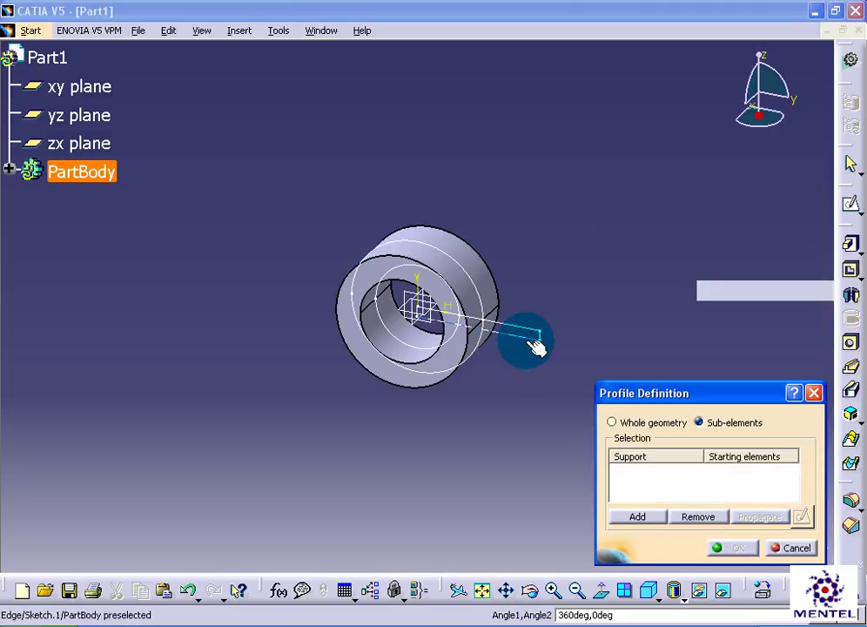
{"action": "left_click", "coordinate": [522, 339]}
{"action": "left_click", "coordinate": [731, 547]}
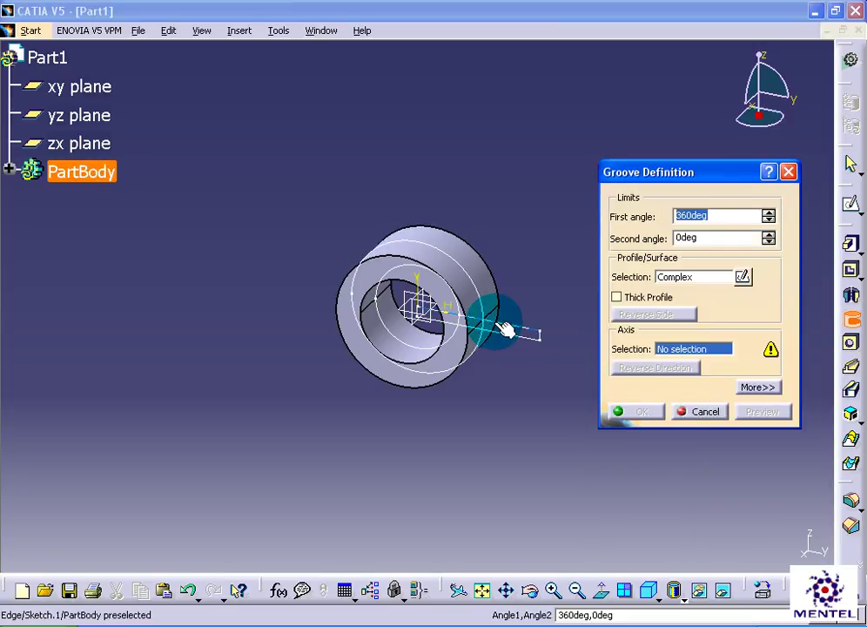
{"action": "left_click", "coordinate": [504, 329]}
{"action": "left_click", "coordinate": [654, 414]}
Step: Hide the sketch lines on the part
{"action": "mouse_move", "coordinate": [581, 416]}
{"action": "middle_mouse_down"}
{"action": "mouse_move", "coordinate": [539, 432]}
{"action": "mouse_move", "coordinate": [528, 390]}
{"action": "middle_mouse_up"}
{"action": "right_click", "coordinate": [528, 376]}
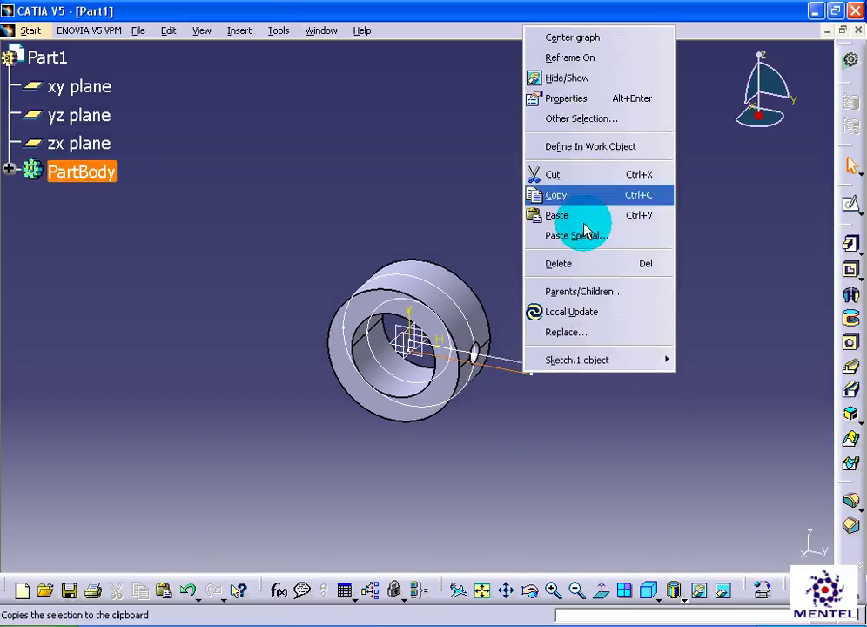
{"action": "left_click", "coordinate": [567, 78]}
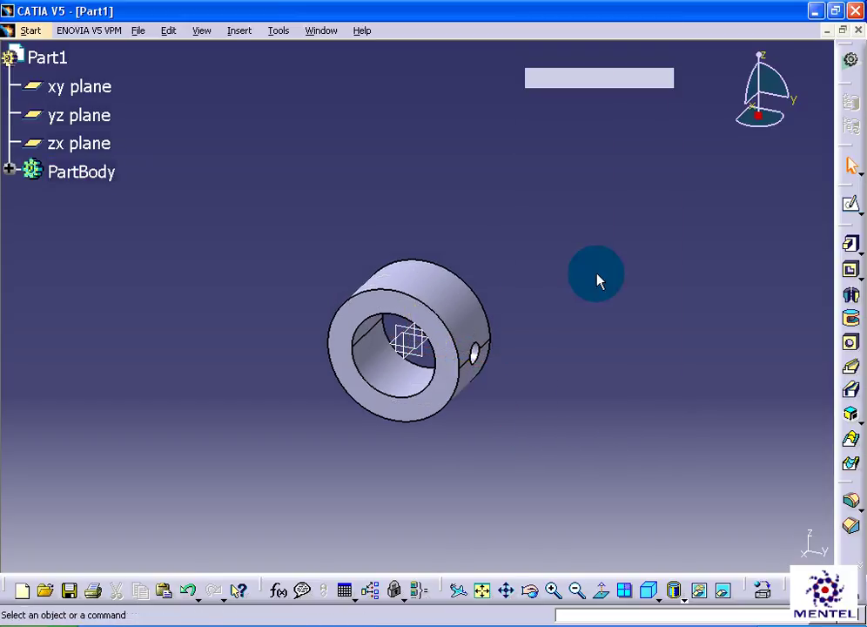
Step: Start a new yz-plane sketch with two concentric circles above the ring
{"action": "left_click", "coordinate": [108, 115]}
{"action": "left_click", "coordinate": [850, 201]}
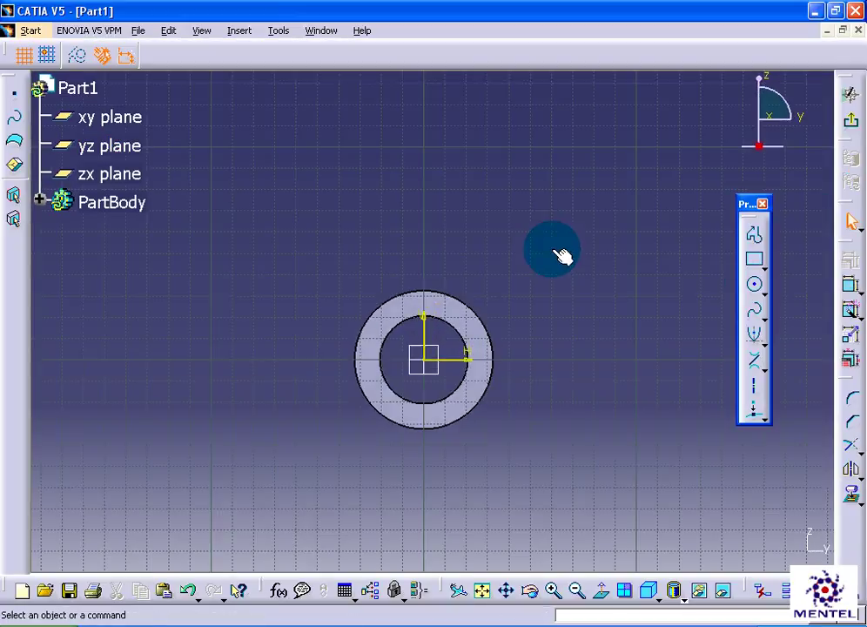
{"action": "middle_click_drag", "start_coordinate": [555, 248], "coordinate": [546, 309]}
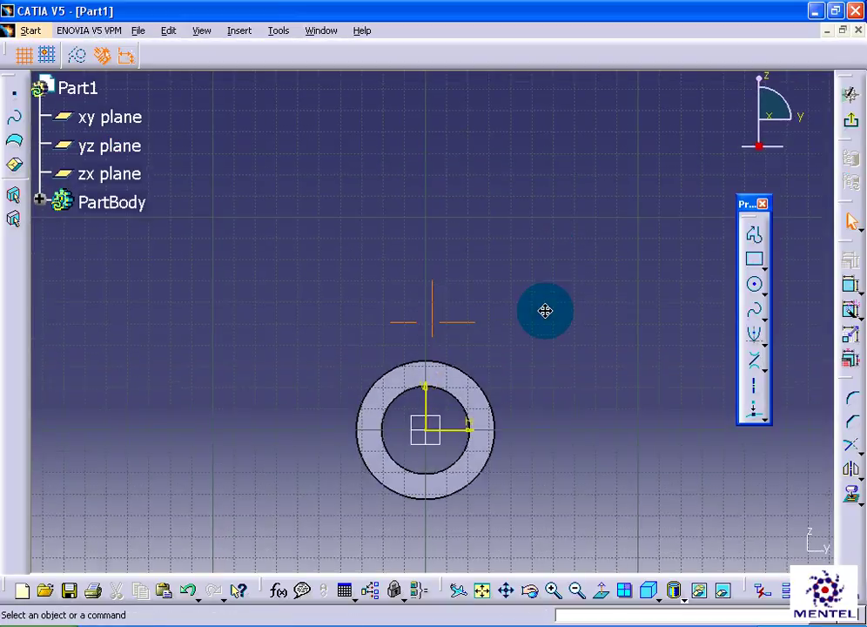
{"action": "left_click", "coordinate": [754, 287]}
{"action": "left_click", "coordinate": [424, 207]}
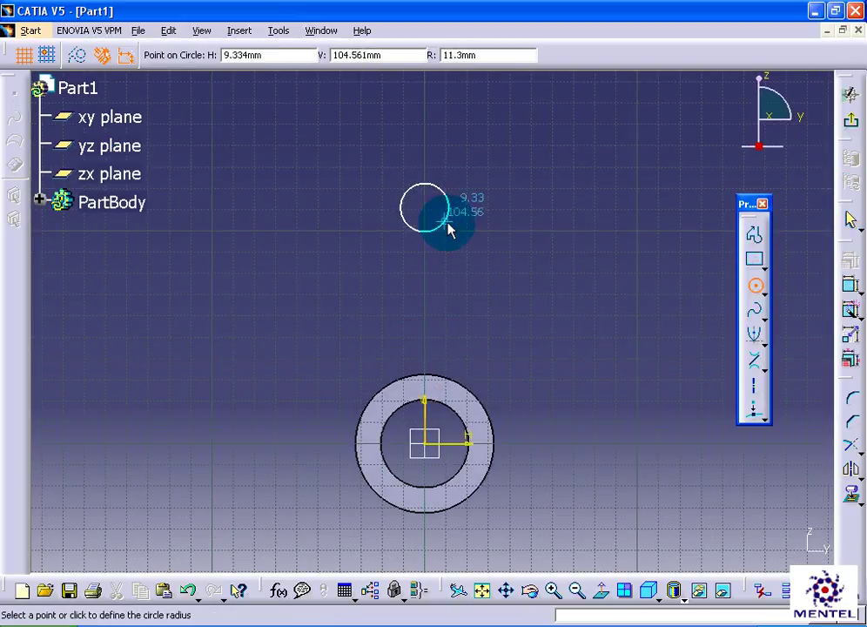
{"action": "left_click", "coordinate": [464, 234]}
{"action": "left_click", "coordinate": [754, 286]}
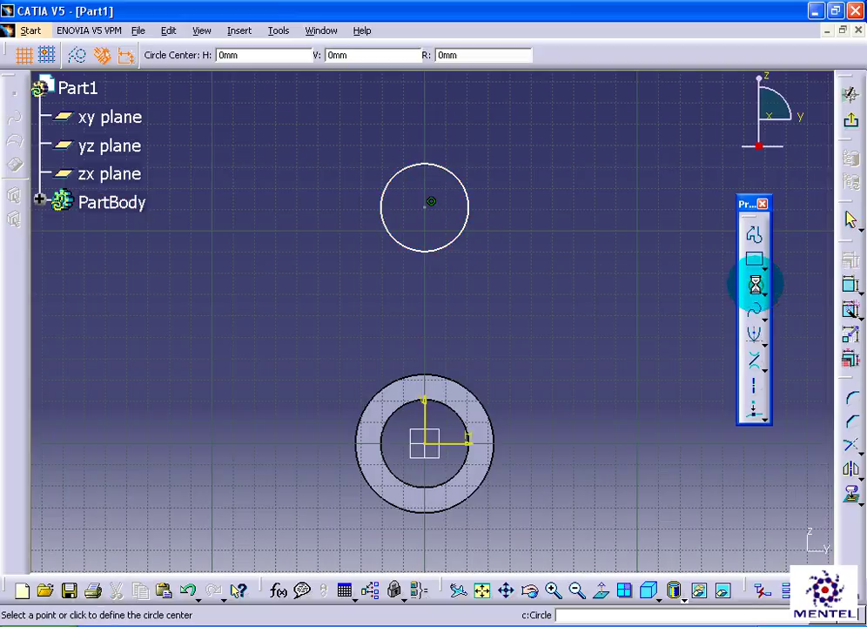
{"action": "left_click", "coordinate": [427, 205]}
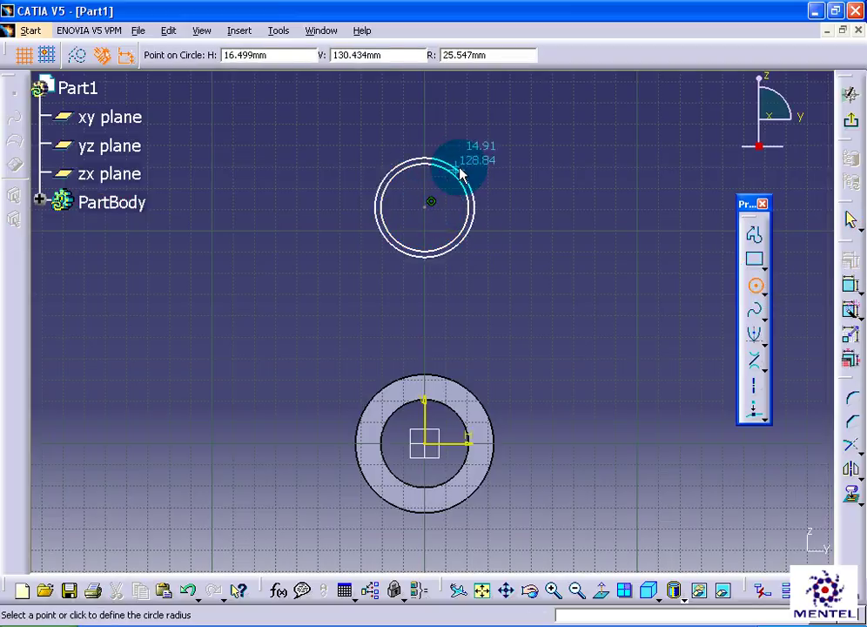
{"action": "left_click", "coordinate": [467, 156]}
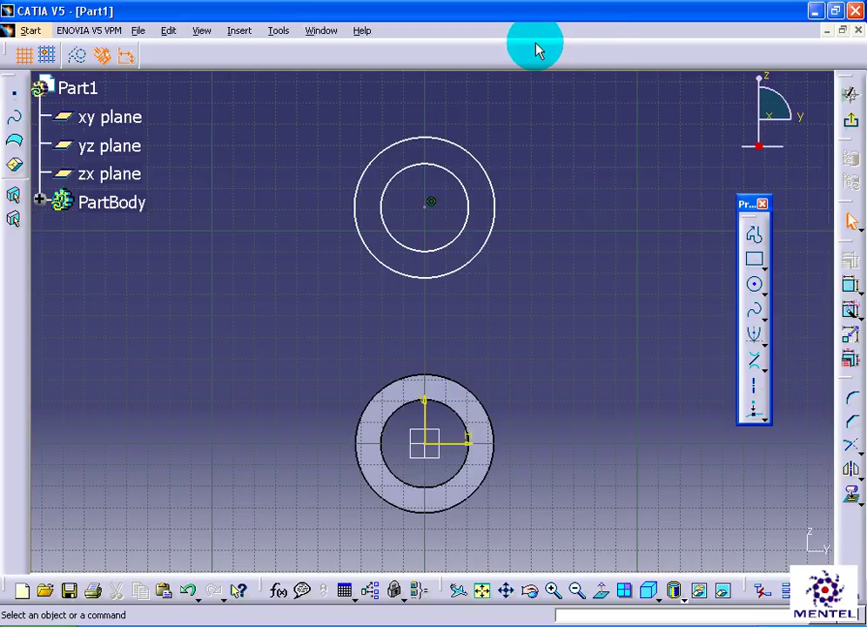
Step: Dimension the circle's diameter to 34.9 mm
{"action": "middle_click_drag", "start_coordinate": [520, 136], "coordinate": [496, 188]}
{"action": "left_click", "coordinate": [851, 285]}
{"action": "left_click", "coordinate": [456, 304]}
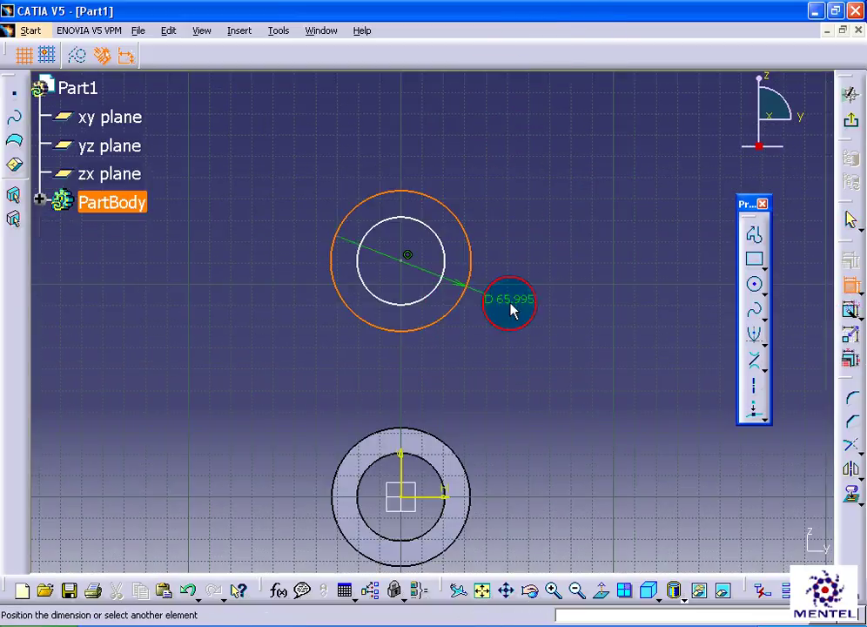
{"action": "left_click", "coordinate": [537, 292]}
{"action": "double_click", "coordinate": [543, 294]}
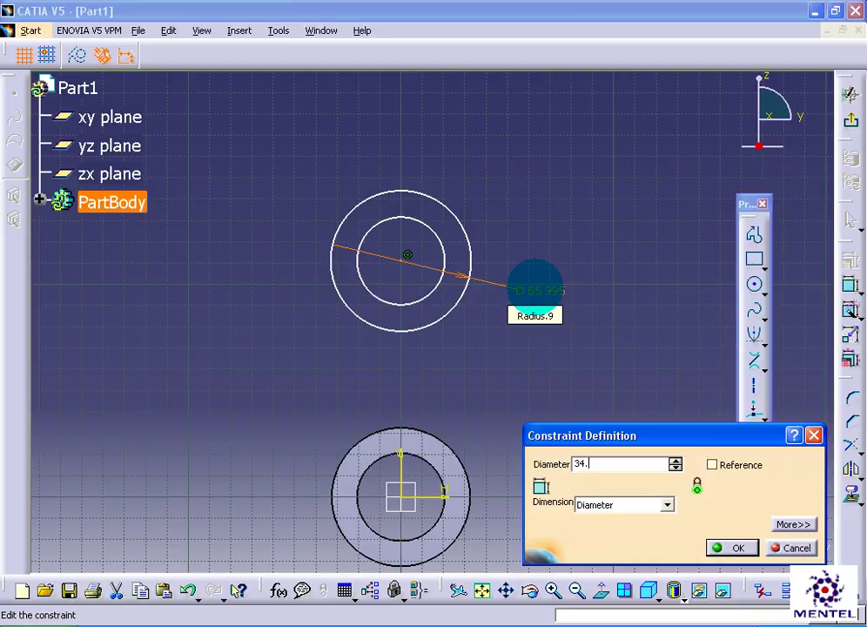
{"action": "left_click", "coordinate": [731, 547]}
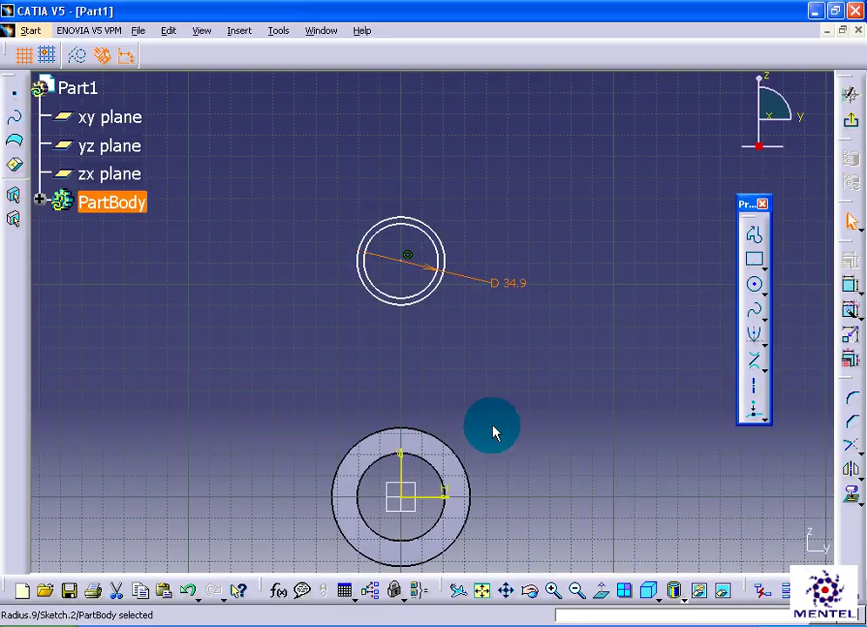
Step: Give the outer upper circle a radius dimension of 25 mm
{"action": "left_click", "coordinate": [850, 285]}
{"action": "left_click", "coordinate": [433, 290]}
{"action": "left_click", "coordinate": [476, 344]}
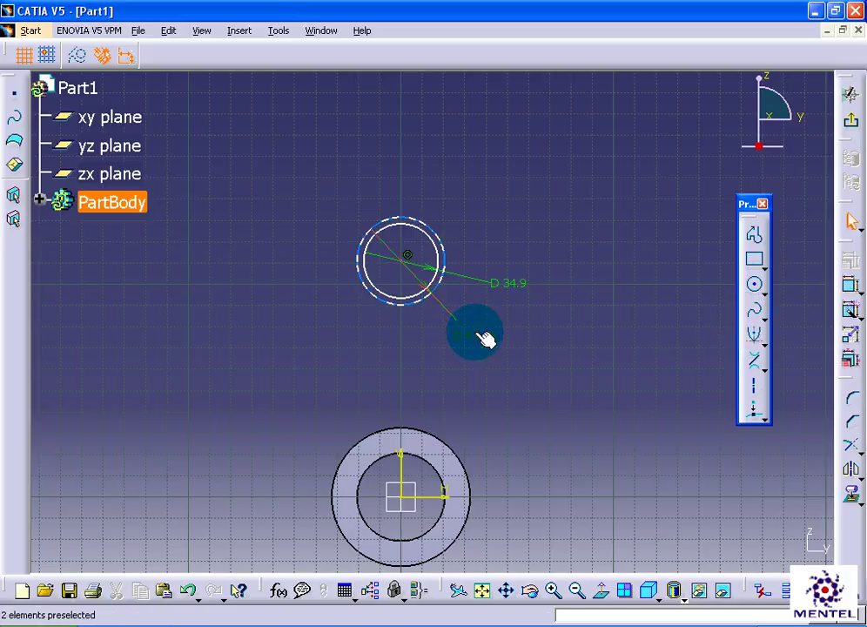
{"action": "double_click", "coordinate": [477, 331]}
{"action": "left_click", "coordinate": [646, 509]}
{"action": "left_click", "coordinate": [625, 519]}
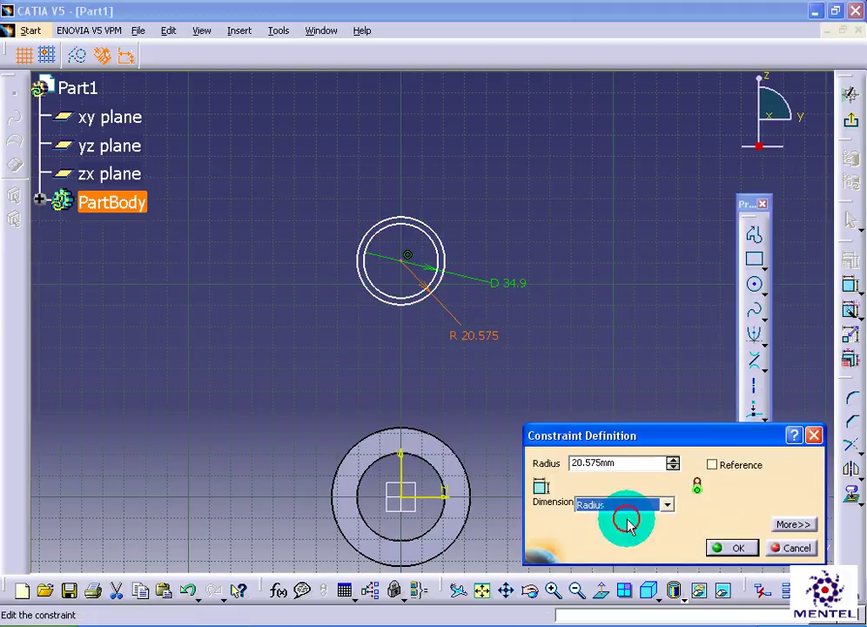
{"action": "double_click", "coordinate": [623, 464]}
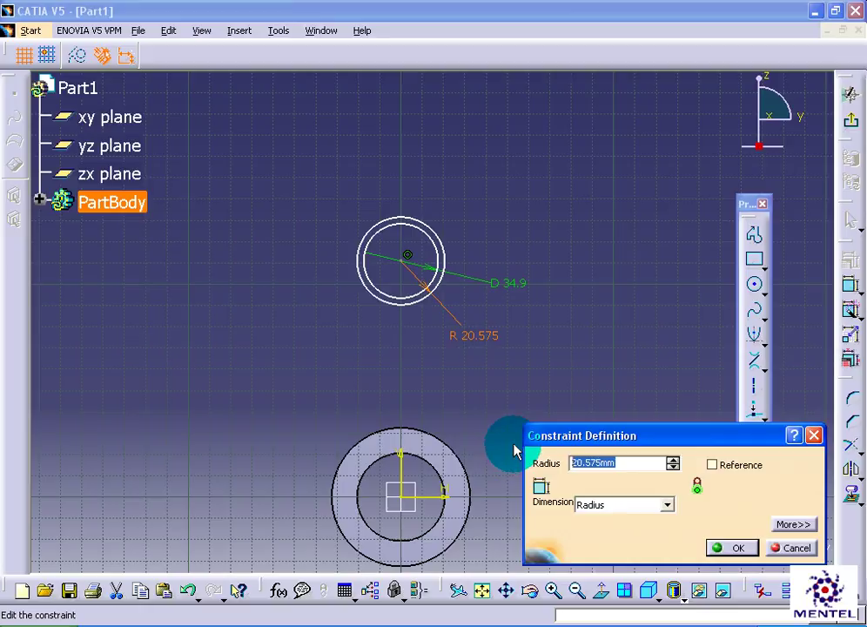
{"action": "type", "text": "25"}
{"action": "key", "text": "Return"}
Step: Set the upper circles' centre 96 mm above the lower ring's centre
{"action": "left_click", "coordinate": [849, 285]}
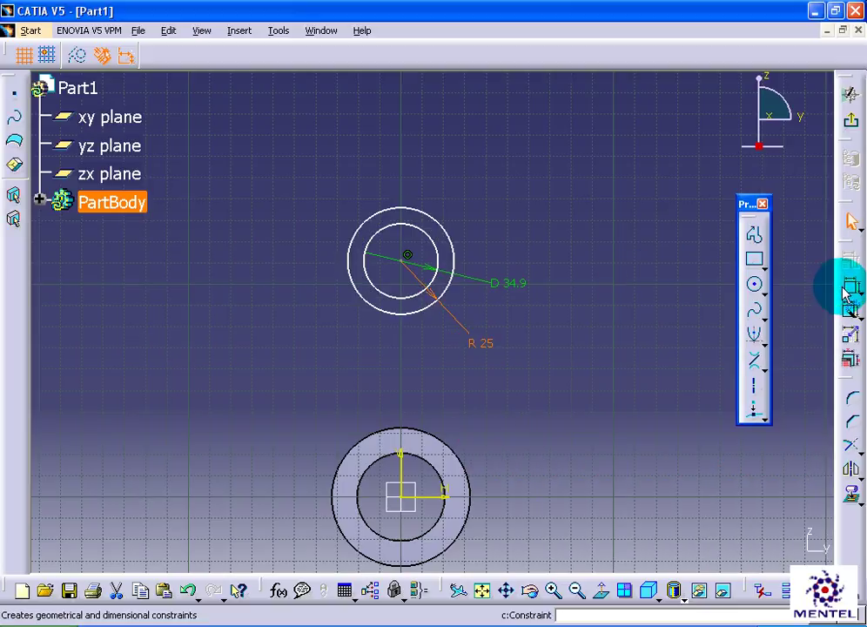
{"action": "left_click", "coordinate": [407, 258]}
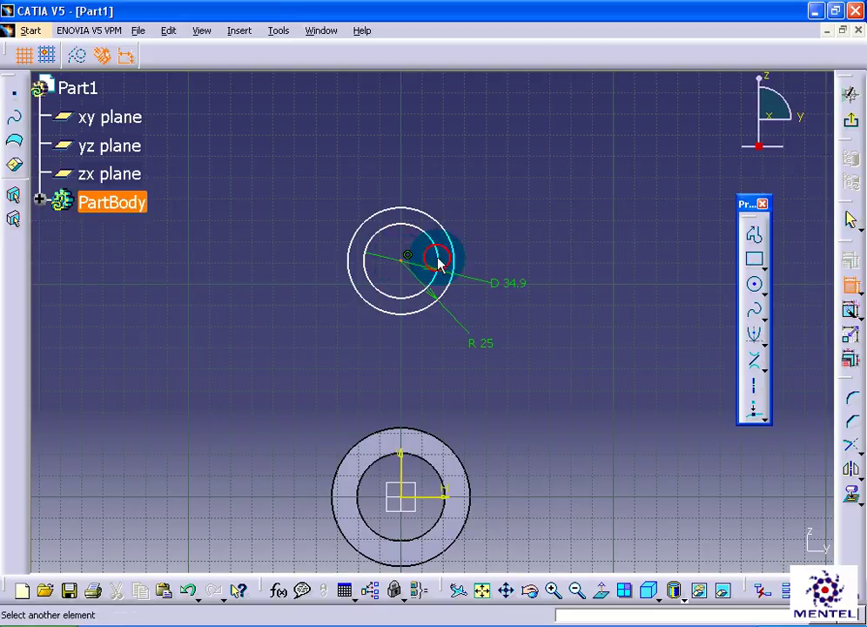
{"action": "left_click", "coordinate": [425, 498]}
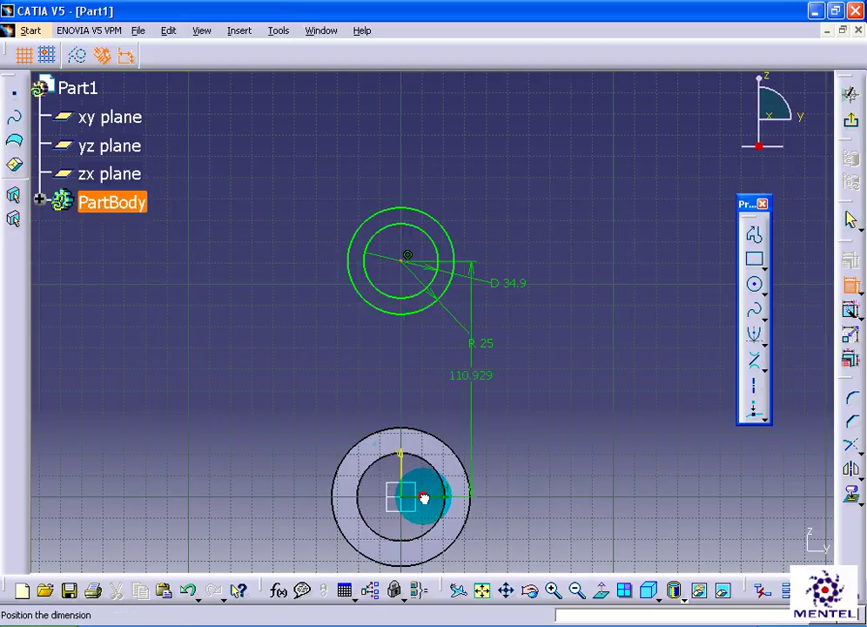
{"action": "left_click", "coordinate": [233, 396]}
{"action": "double_click", "coordinate": [235, 396]}
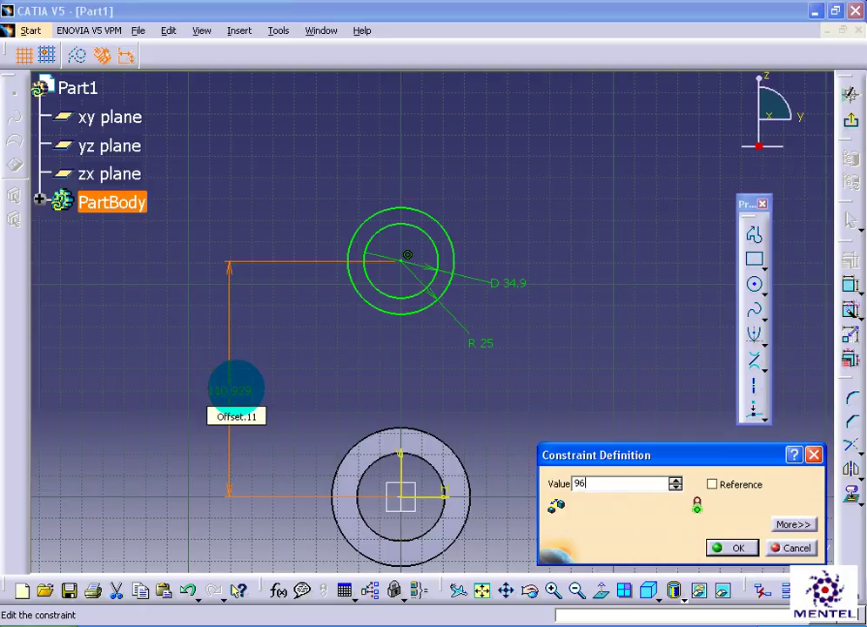
{"action": "key", "text": "Return"}
{"action": "left_click", "coordinate": [527, 267]}
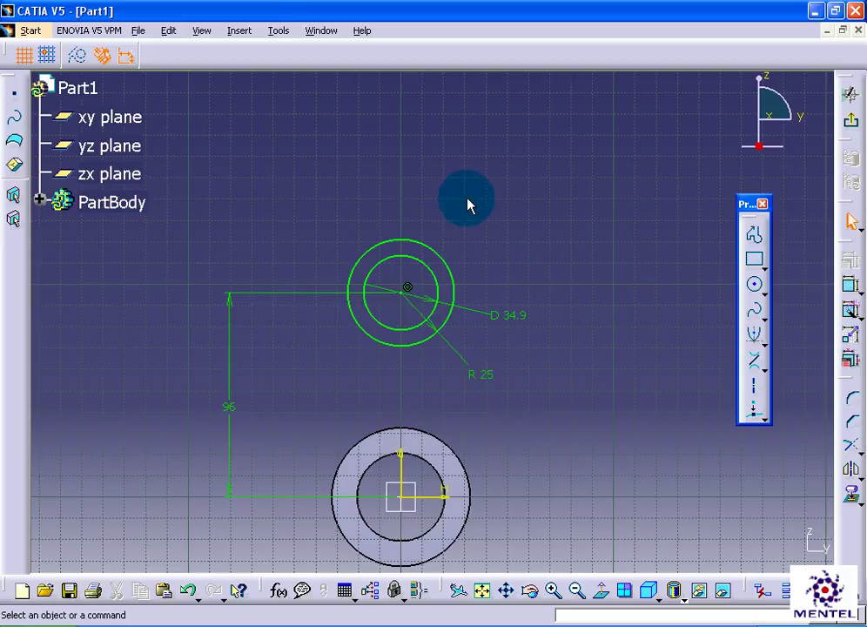
{"action": "mouse_move", "coordinate": [509, 269]}
{"action": "middle_mouse_down"}
{"action": "mouse_move", "coordinate": [517, 285]}
{"action": "mouse_move", "coordinate": [524, 244]}
{"action": "mouse_move", "coordinate": [562, 235]}
{"action": "middle_mouse_up"}
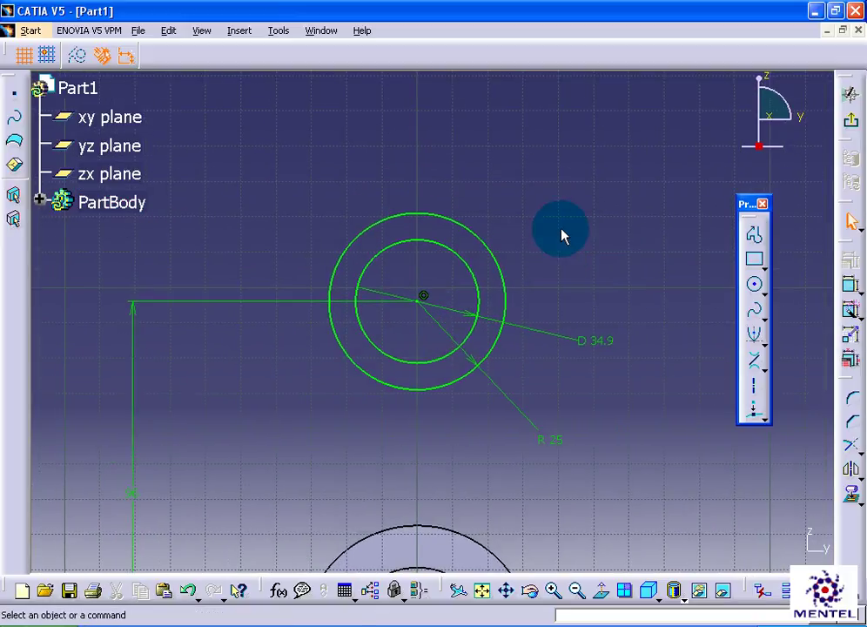
Step: Draw a vertical elongated slot on the axis from the upper circles' centre upward
{"action": "left_click", "coordinate": [763, 291]}
{"action": "left_click", "coordinate": [766, 266]}
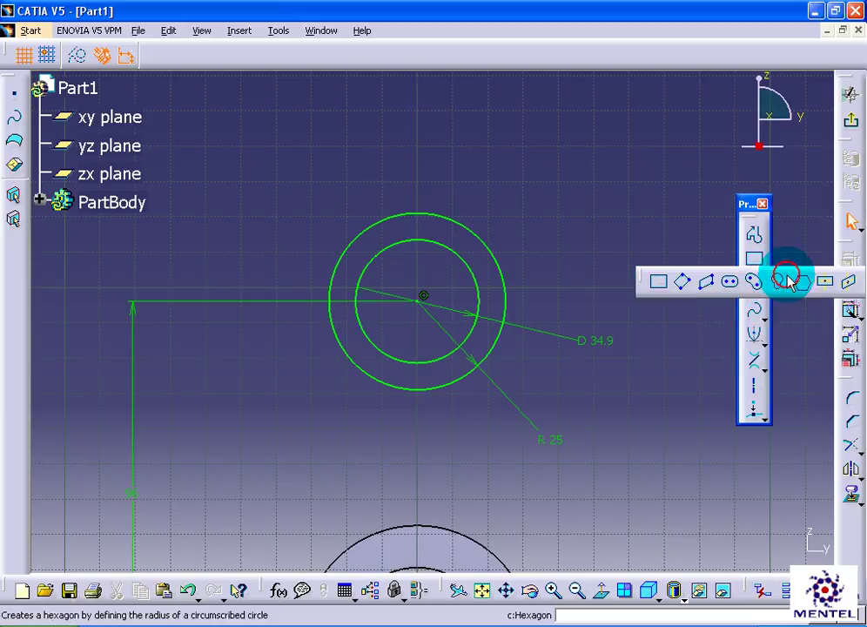
{"action": "left_click", "coordinate": [731, 281]}
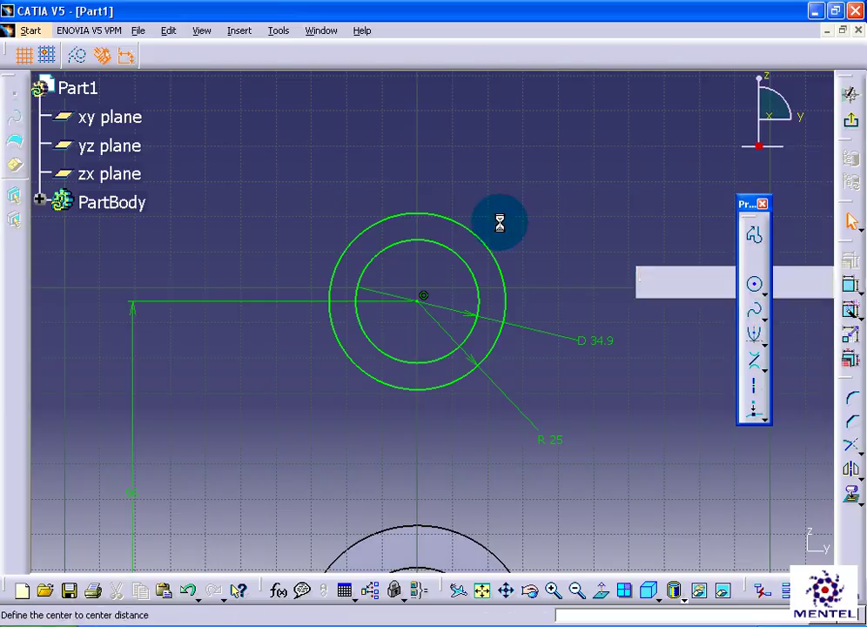
{"action": "left_click", "coordinate": [415, 130]}
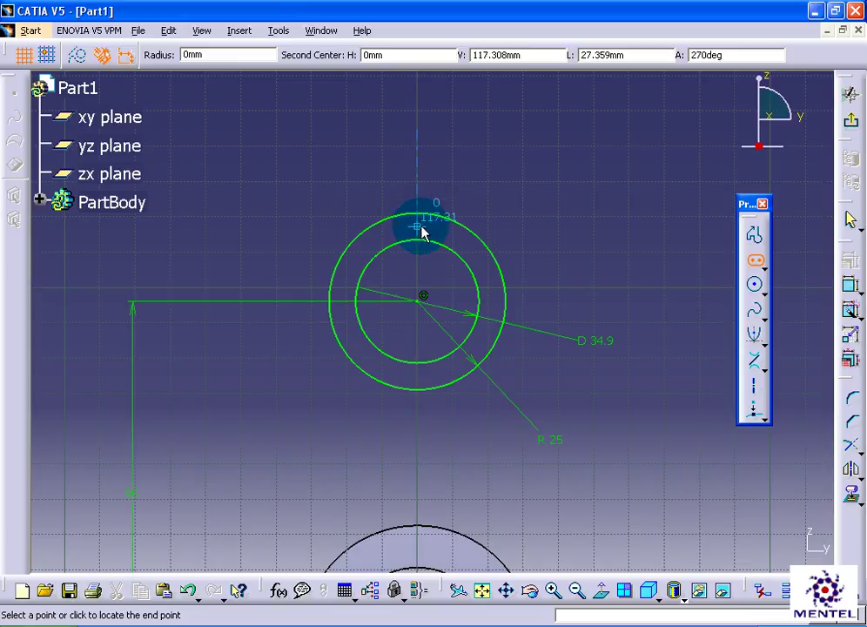
{"action": "left_click", "coordinate": [419, 226]}
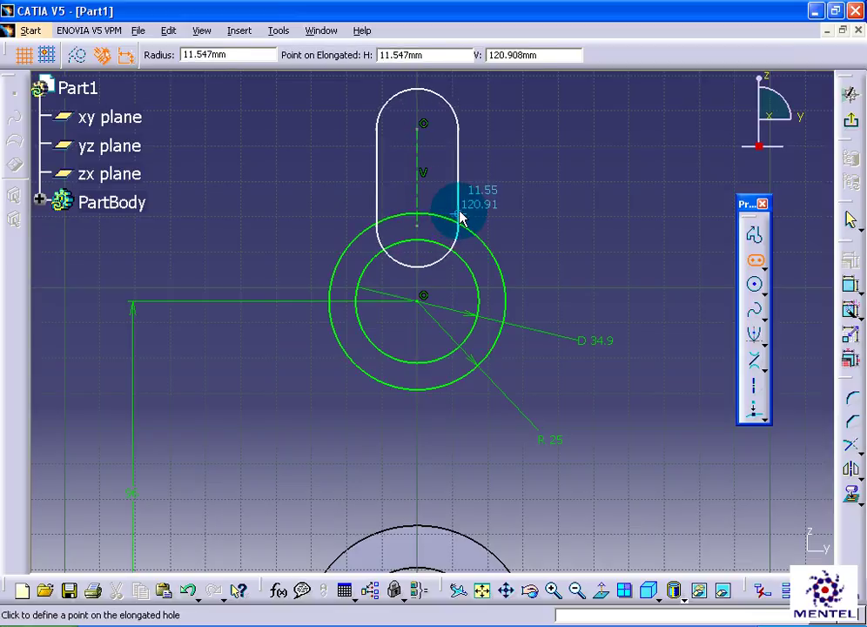
{"action": "left_click", "coordinate": [461, 216]}
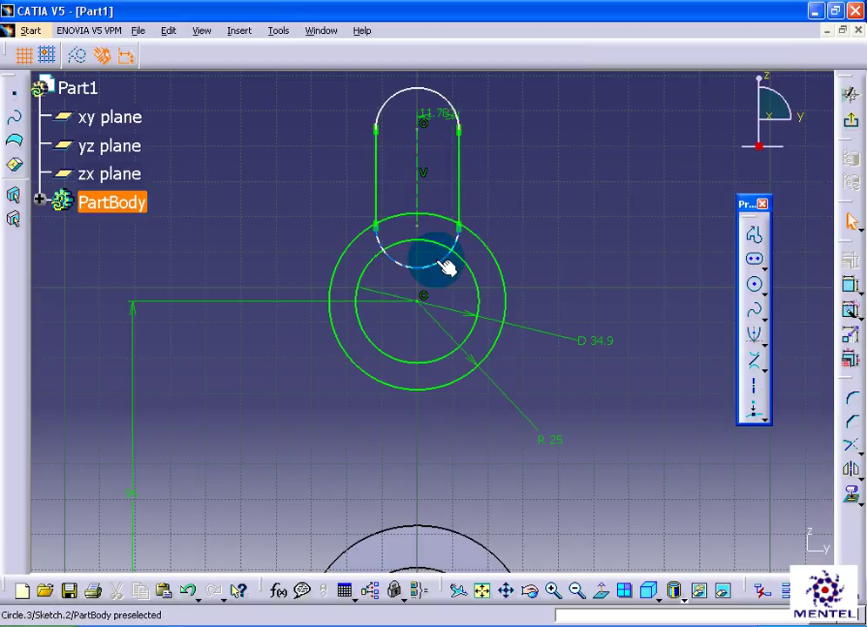
{"action": "left_click", "coordinate": [630, 202]}
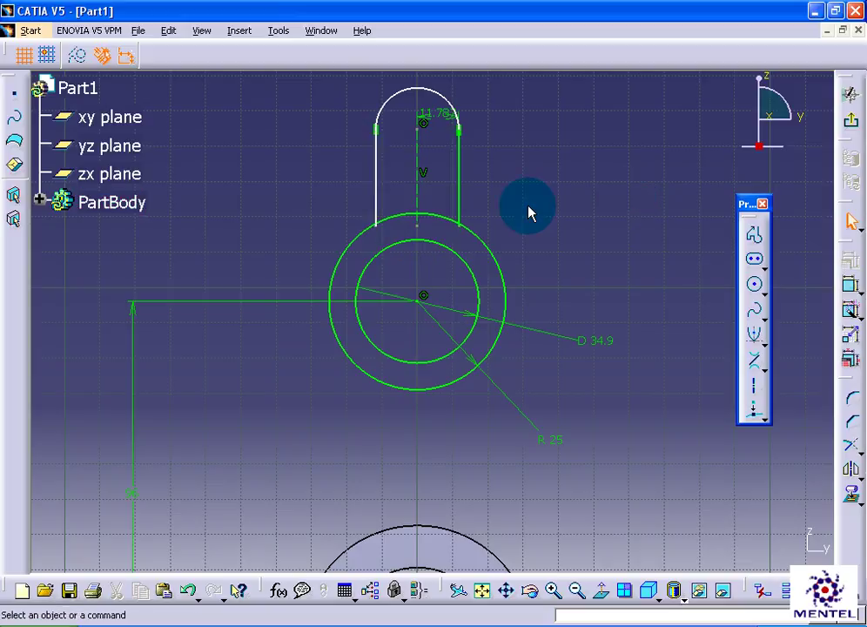
{"action": "left_click", "coordinate": [442, 118]}
{"action": "left_click", "coordinate": [749, 190]}
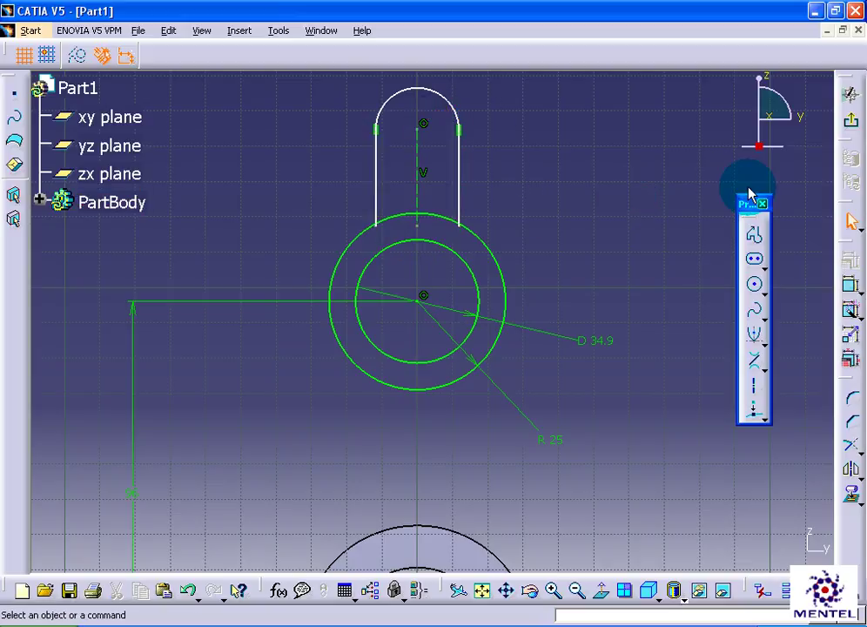
{"action": "mouse_move", "coordinate": [624, 198]}
{"action": "middle_mouse_down"}
{"action": "mouse_move", "coordinate": [605, 198]}
{"action": "mouse_move", "coordinate": [555, 268]}
{"action": "middle_mouse_up"}
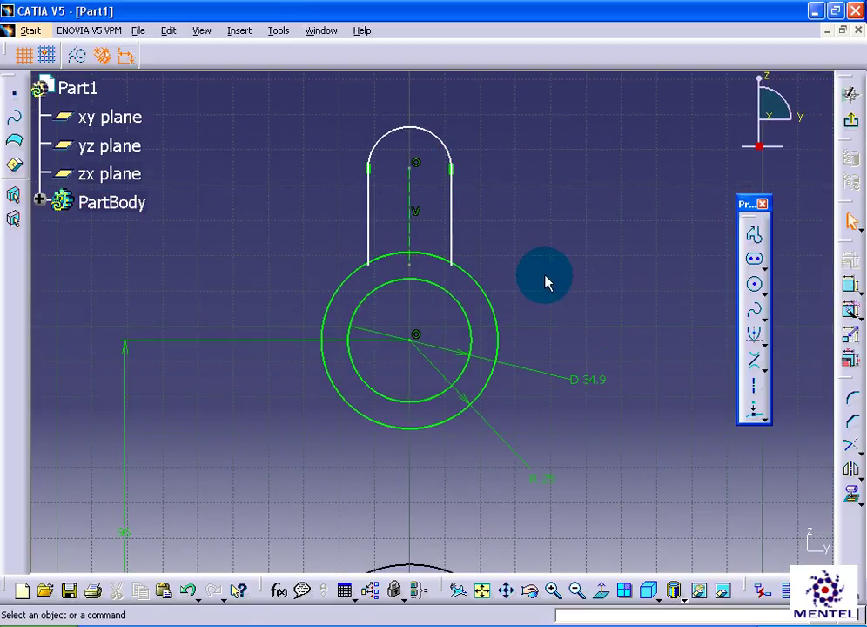
Step: Quick-trim the circle arc between the slot sides and the slot's lower arc inside the circle
{"action": "left_click", "coordinate": [851, 448]}
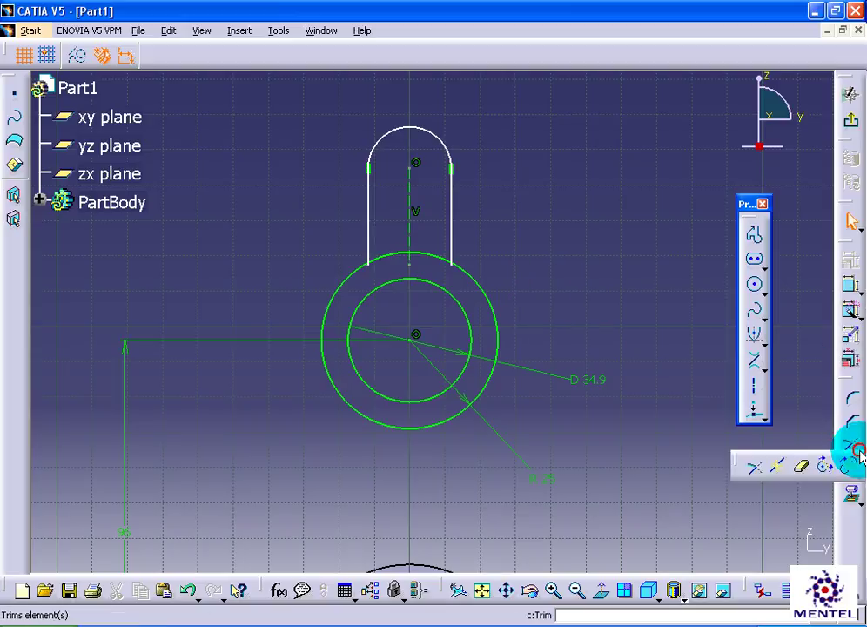
{"action": "left_click_drag", "start_coordinate": [736, 467], "coordinate": [565, 193]}
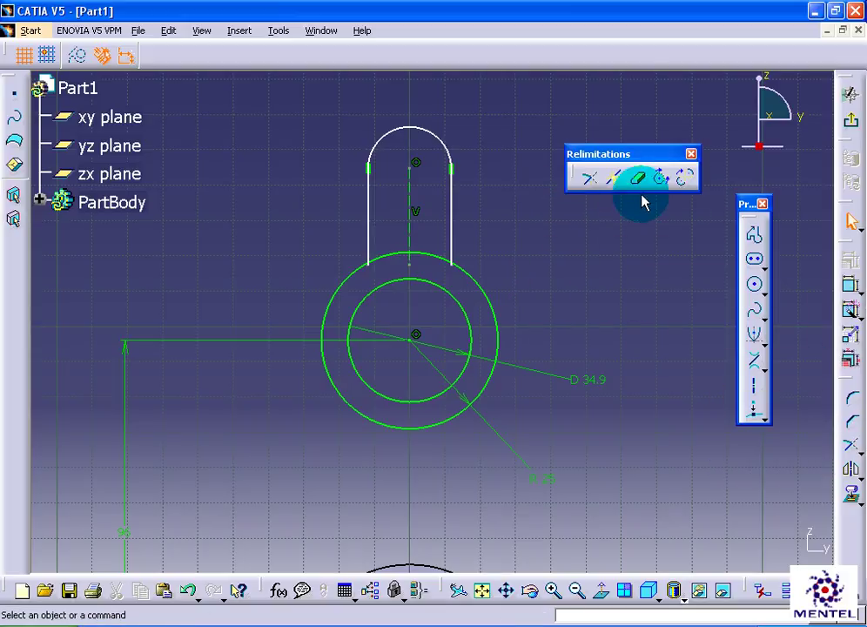
{"action": "left_click", "coordinate": [637, 178]}
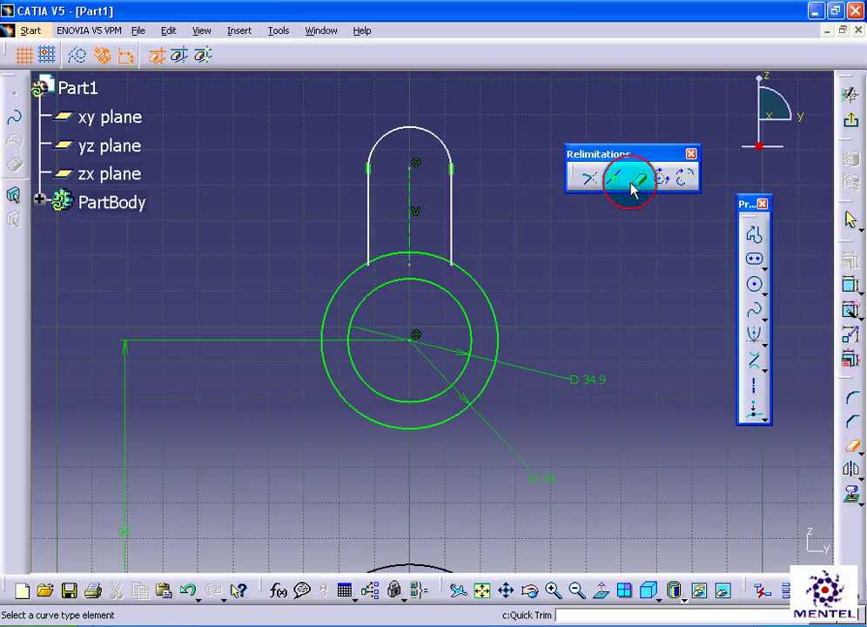
{"action": "left_click", "coordinate": [442, 258]}
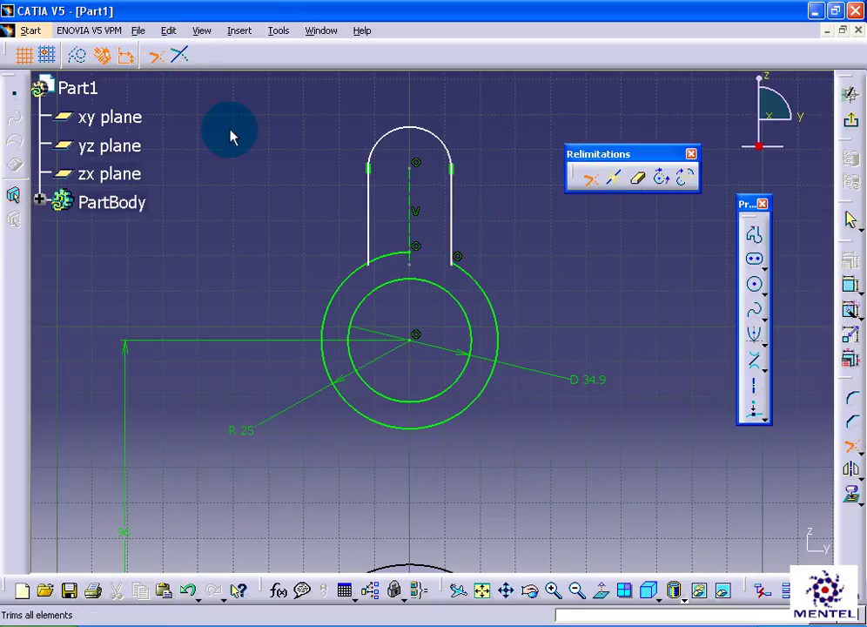
{"action": "left_click", "coordinate": [361, 259]}
{"action": "left_click", "coordinate": [373, 245]}
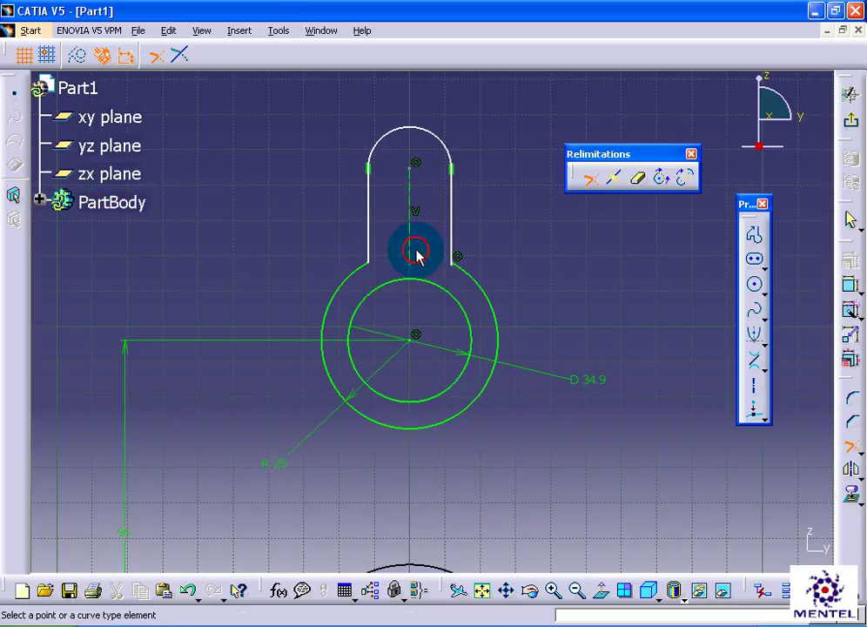
{"action": "left_click", "coordinate": [465, 272]}
{"action": "left_click", "coordinate": [455, 243]}
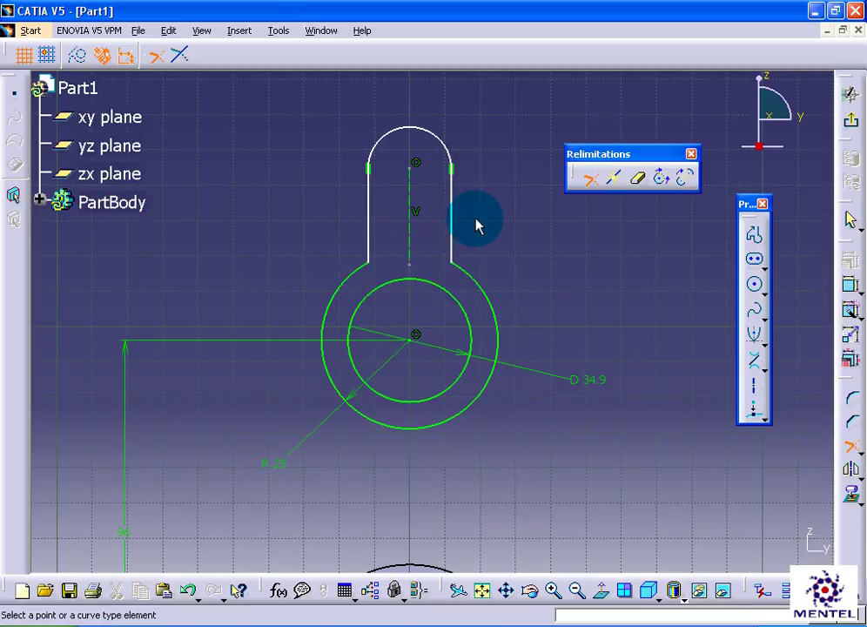
{"action": "left_click", "coordinate": [848, 292]}
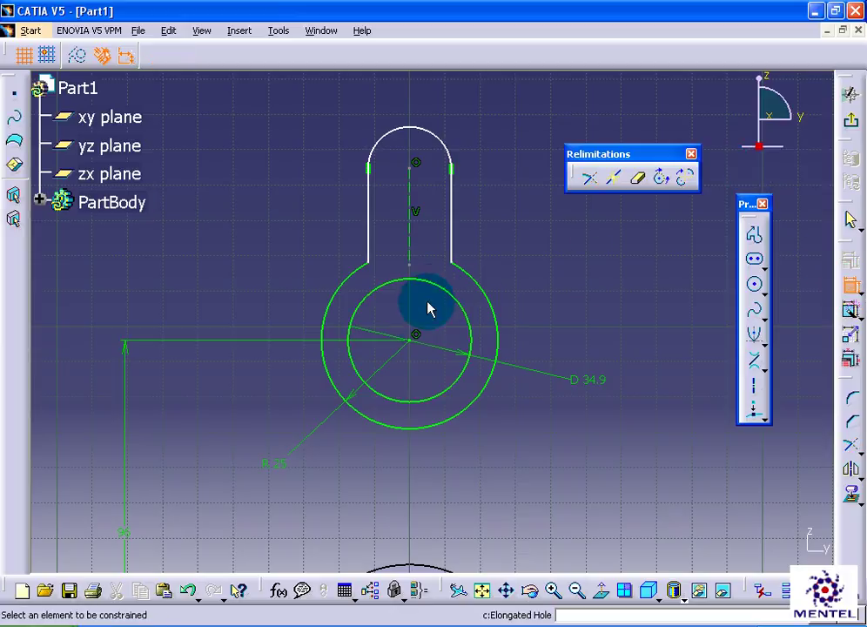
Step: Place the slot's top arc centre 44 mm above the circles with a 14 mm radius
{"action": "left_click", "coordinate": [415, 341]}
{"action": "left_click", "coordinate": [418, 165]}
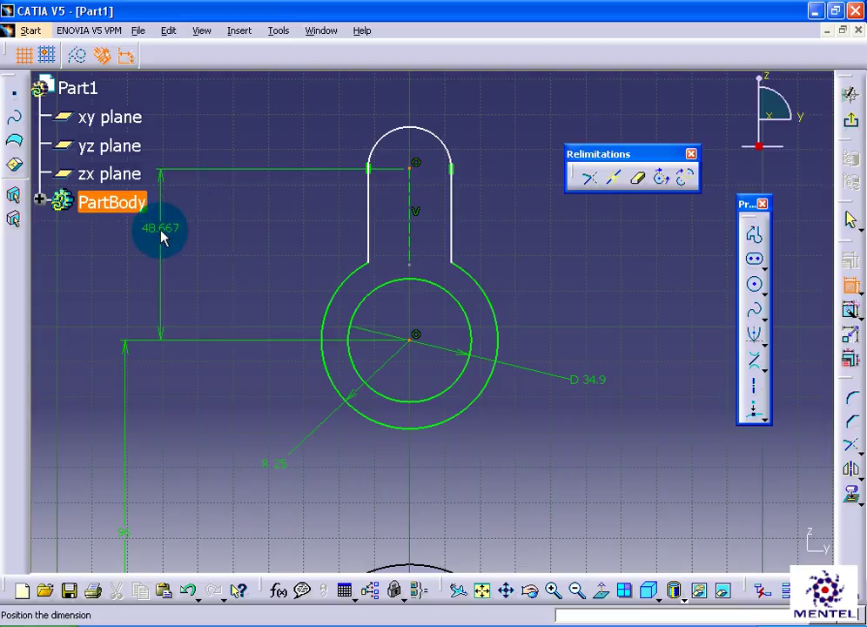
{"action": "left_click", "coordinate": [195, 228]}
{"action": "double_click", "coordinate": [197, 228]}
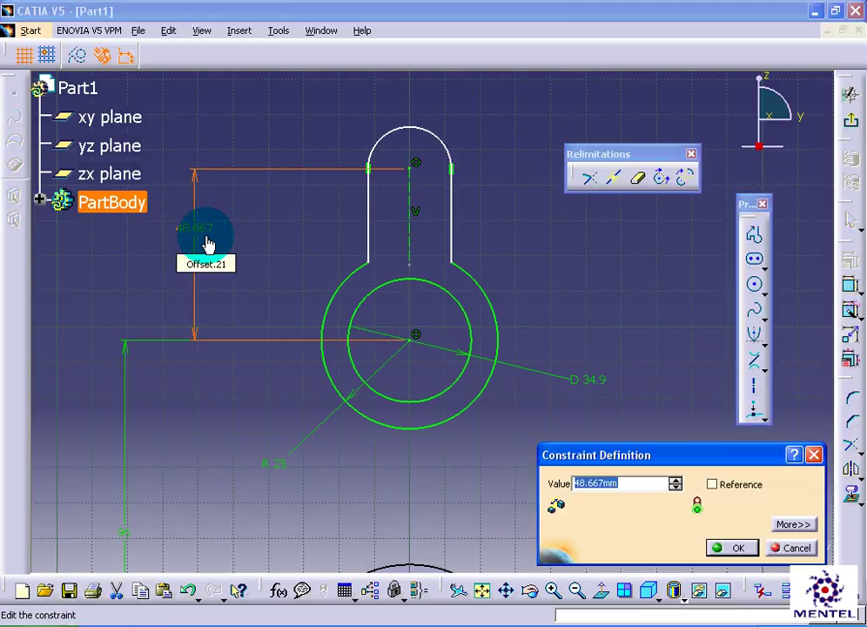
{"action": "key", "text": "Return"}
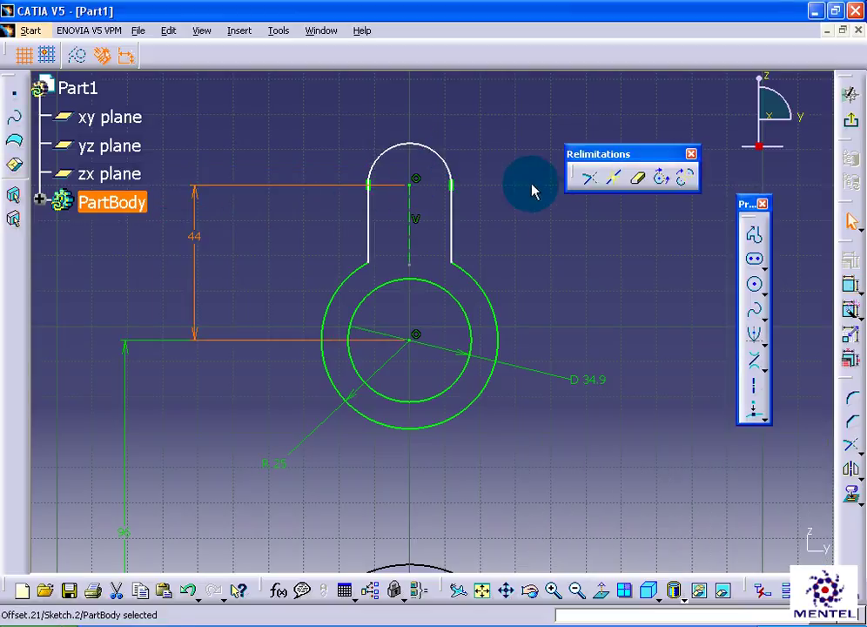
{"action": "left_click", "coordinate": [590, 178]}
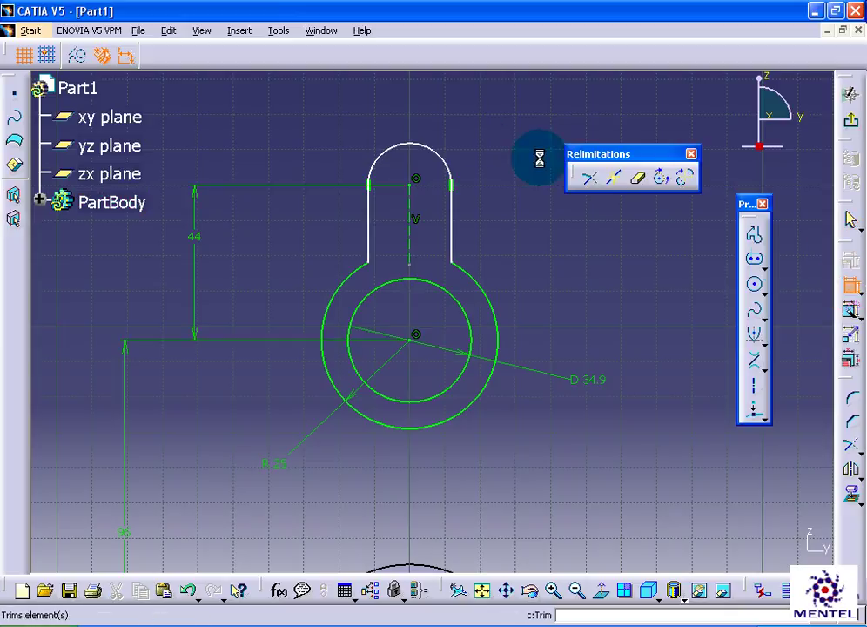
{"action": "left_click", "coordinate": [438, 164]}
{"action": "left_click", "coordinate": [470, 119]}
{"action": "double_click", "coordinate": [472, 118]}
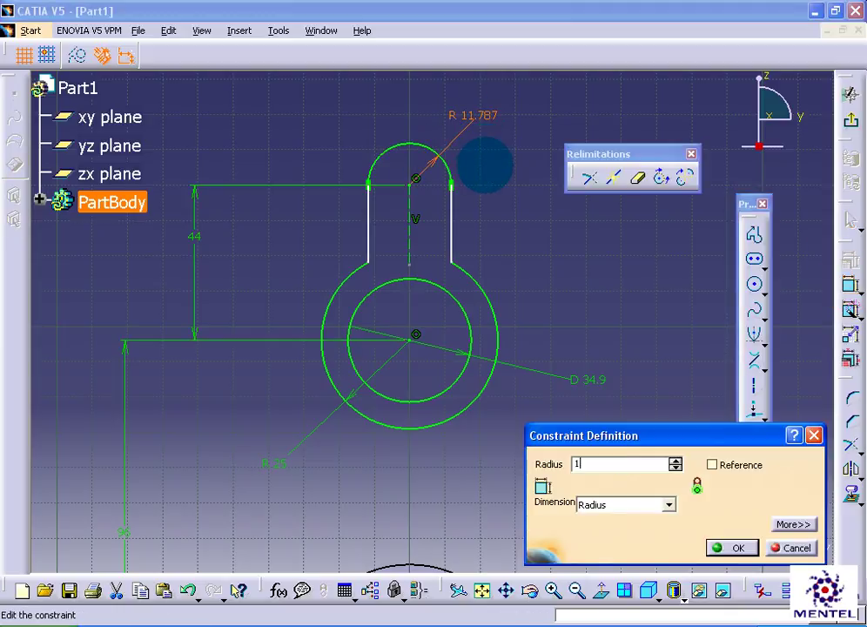
{"action": "type", "text": "4"}
{"action": "key", "text": "Return"}
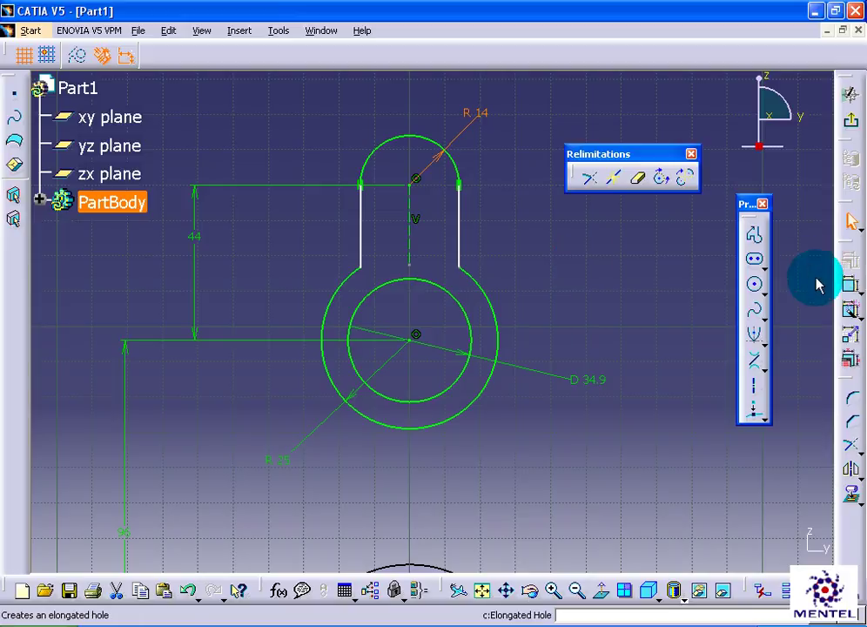
Step: Constrain the slot's right and left side lines to be vertical
{"action": "left_click", "coordinate": [851, 284]}
{"action": "left_click", "coordinate": [458, 229]}
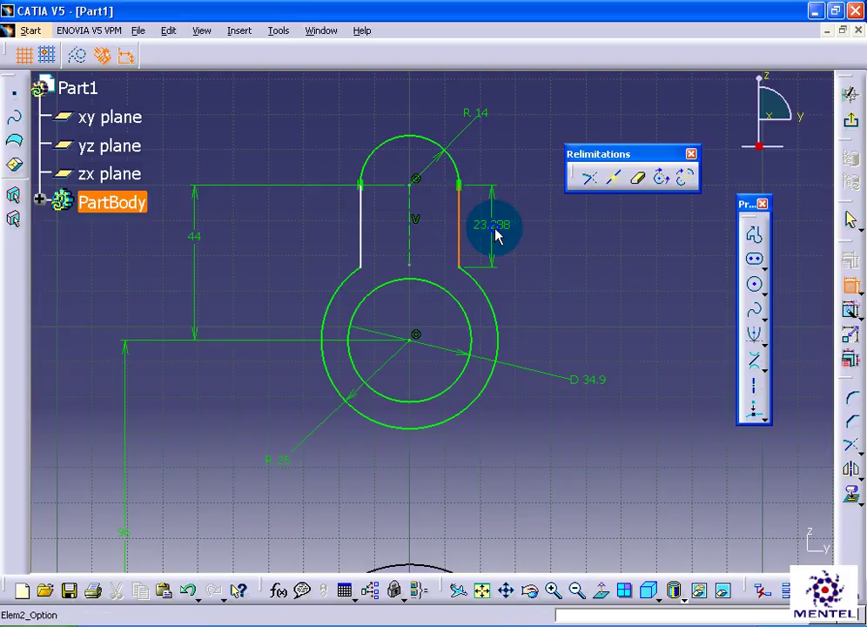
{"action": "right_click", "coordinate": [496, 234]}
{"action": "left_click", "coordinate": [526, 344]}
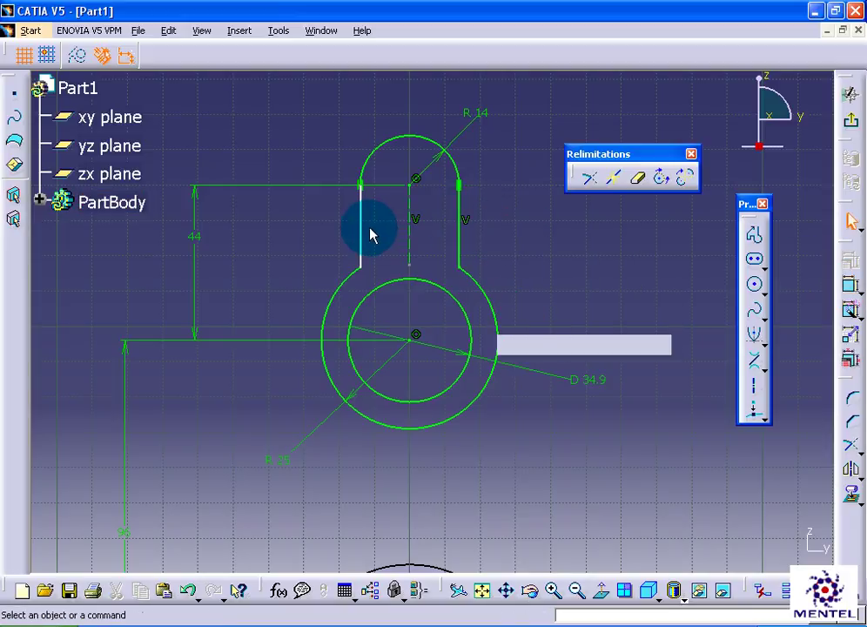
{"action": "left_click", "coordinate": [850, 285]}
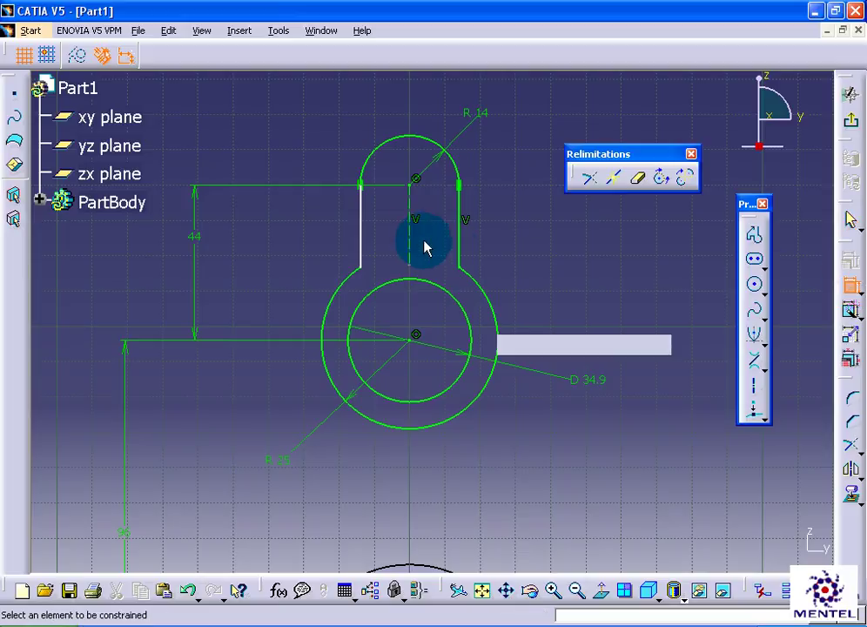
{"action": "left_click", "coordinate": [364, 226]}
{"action": "right_click", "coordinate": [333, 225]}
{"action": "left_click", "coordinate": [363, 315]}
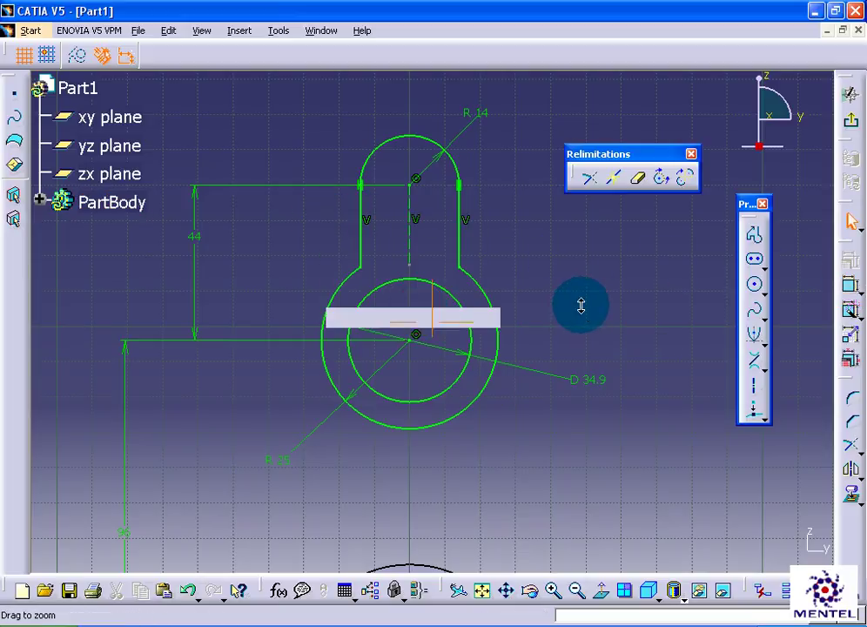
{"action": "middle_click_drag", "start_coordinate": [580, 306], "coordinate": [592, 378]}
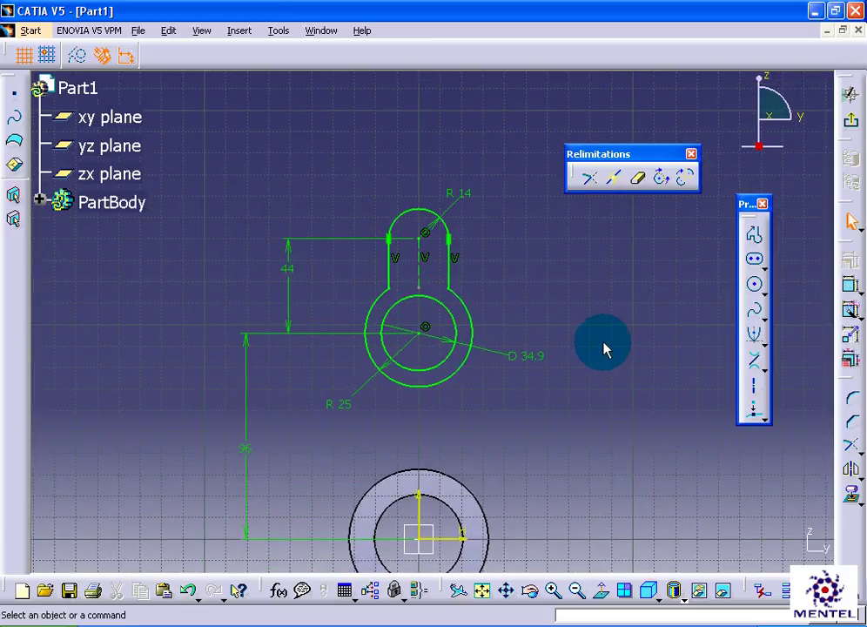
Step: Draw a bottom line, a slanted line tangent to the outer circle, and a small notch
{"action": "mouse_move", "coordinate": [475, 428]}
{"action": "middle_mouse_down"}
{"action": "mouse_move", "coordinate": [459, 378]}
{"action": "mouse_move", "coordinate": [454, 435]}
{"action": "mouse_move", "coordinate": [556, 365]}
{"action": "middle_mouse_up"}
{"action": "left_click", "coordinate": [754, 235]}
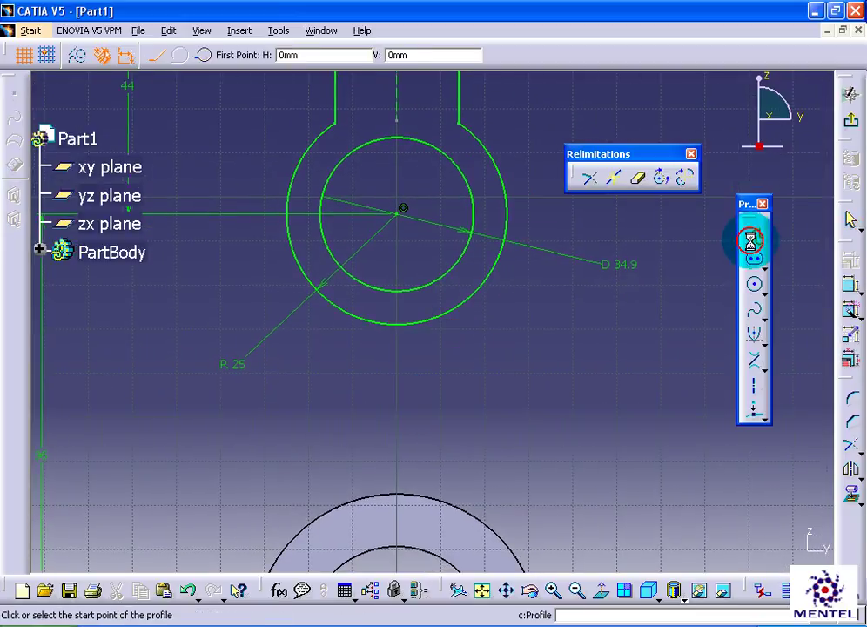
{"action": "left_click", "coordinate": [397, 370]}
{"action": "left_click", "coordinate": [465, 367]}
{"action": "left_click", "coordinate": [522, 188]}
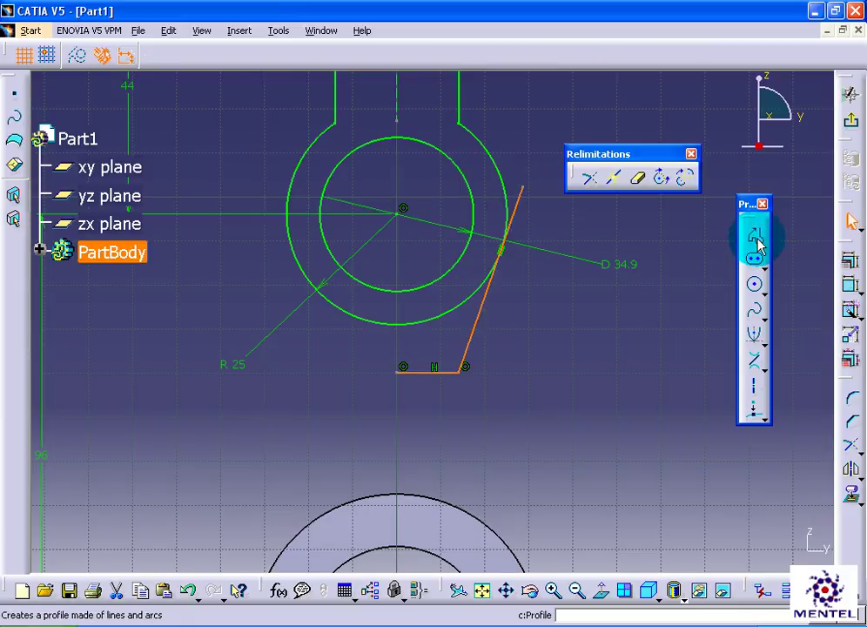
{"action": "left_click", "coordinate": [755, 235]}
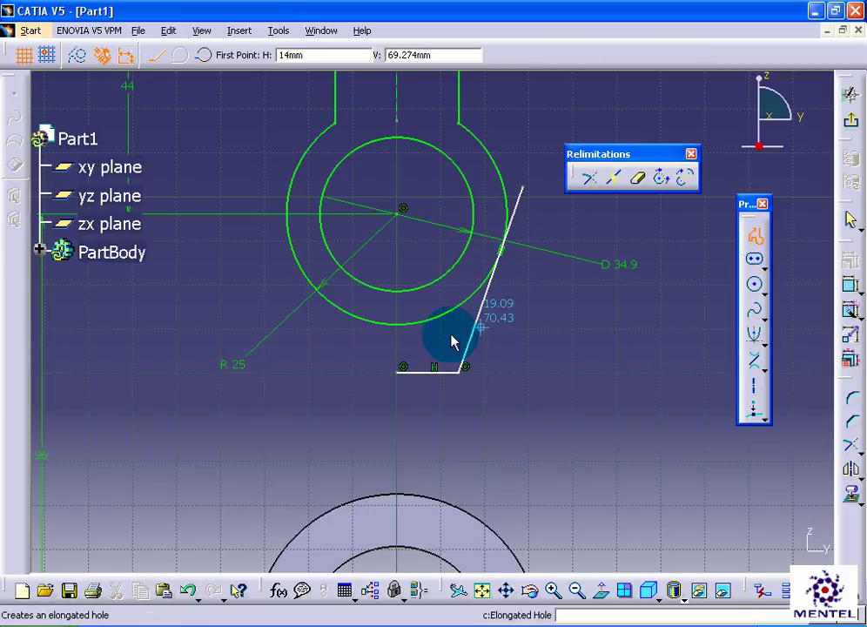
{"action": "left_click", "coordinate": [399, 311]}
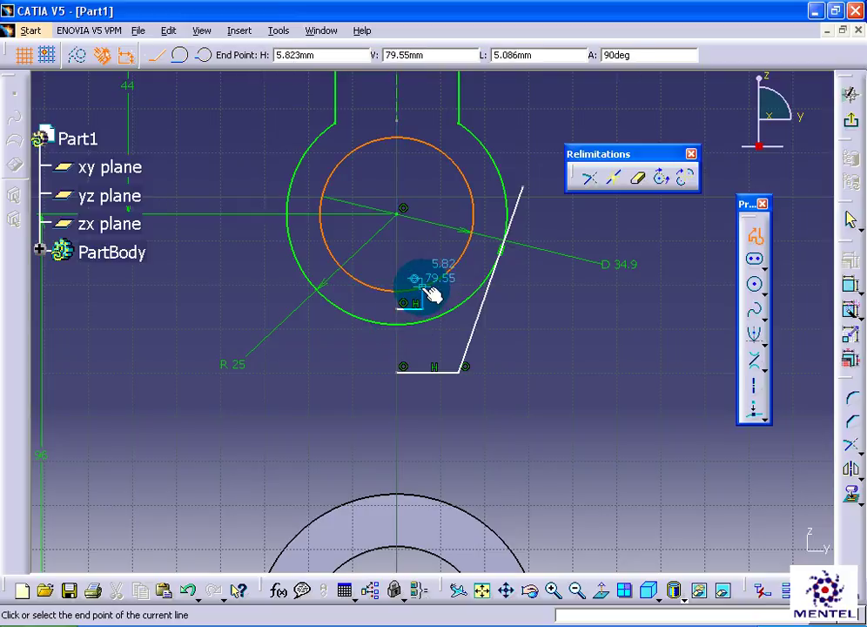
{"action": "left_click", "coordinate": [426, 285]}
{"action": "left_click", "coordinate": [753, 235]}
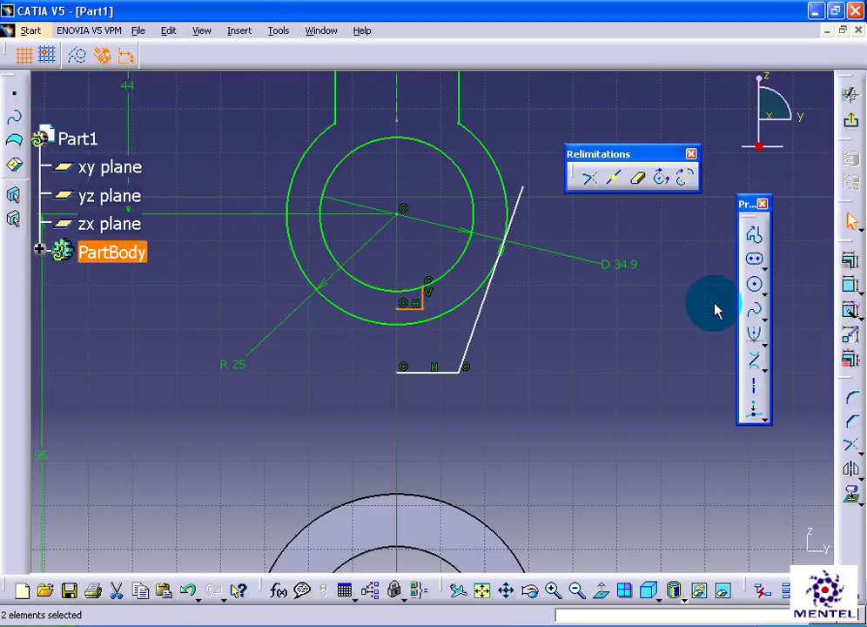
Step: Mirror the slanted and bottom lines across the vertical axis
{"action": "left_click", "coordinate": [449, 370], "text": "ctrl"}
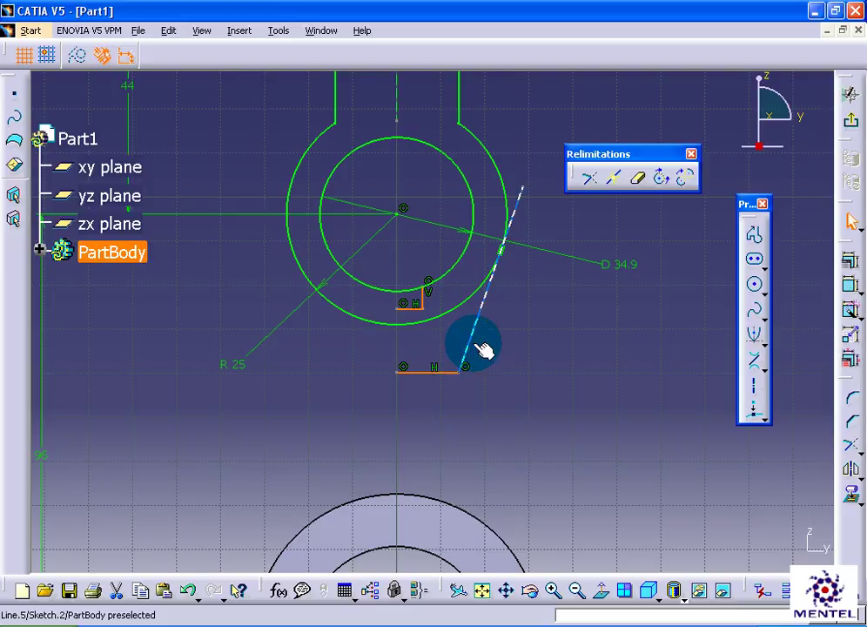
{"action": "left_click", "coordinate": [852, 468]}
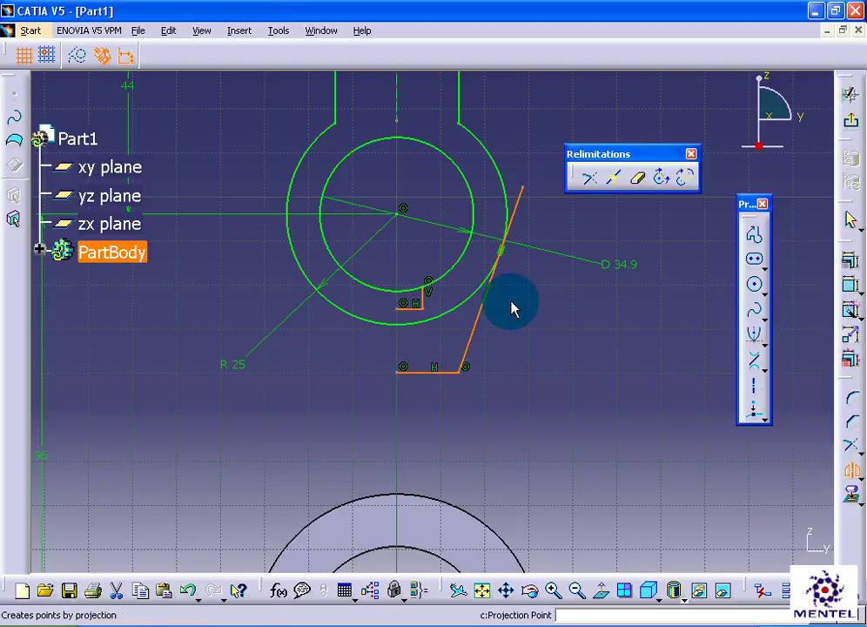
{"action": "middle_click", "coordinate": [441, 433]}
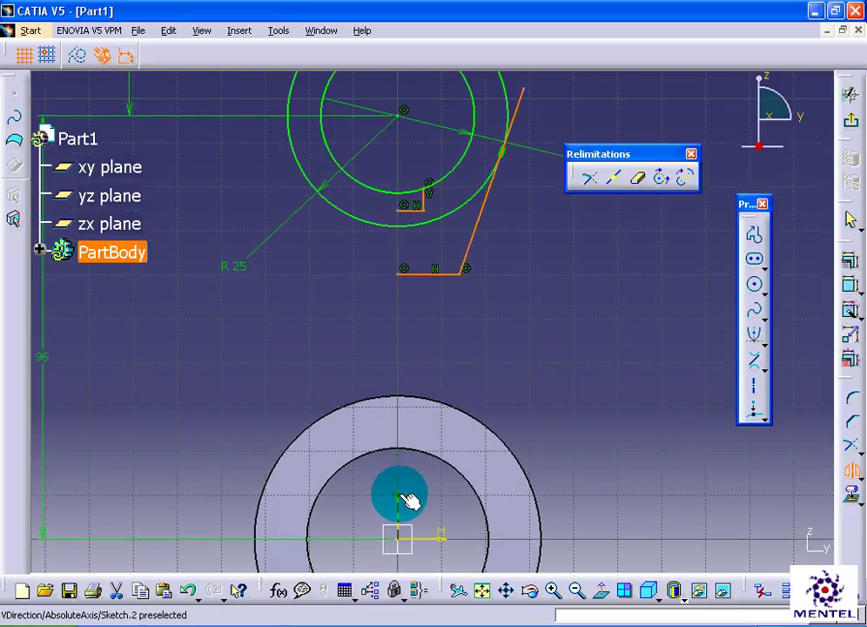
{"action": "left_click", "coordinate": [396, 494]}
{"action": "middle_click_drag", "start_coordinate": [474, 332], "coordinate": [458, 466]}
Step: Quick-trim both line ends above the circle and the inner circle arc across the notch
{"action": "left_click", "coordinate": [725, 382]}
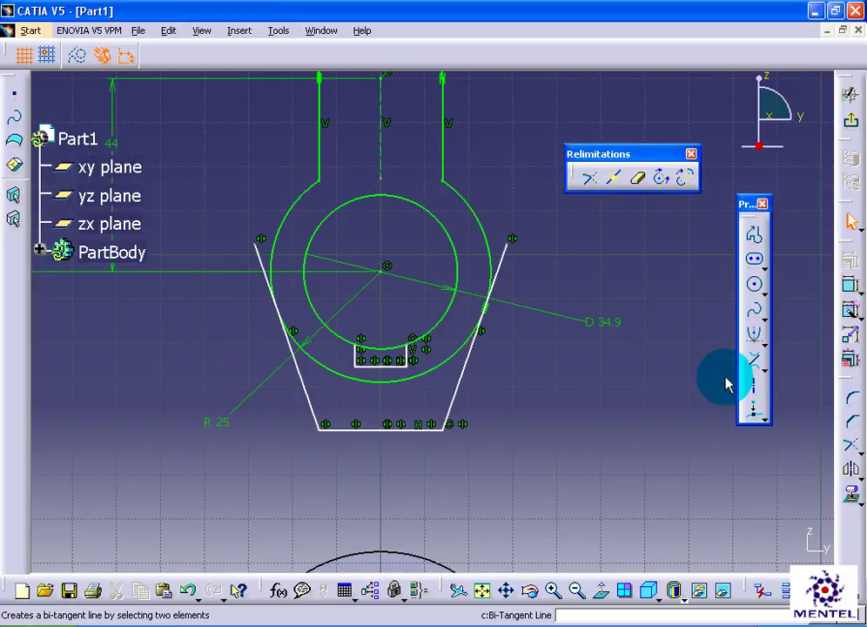
{"action": "left_click", "coordinate": [851, 469]}
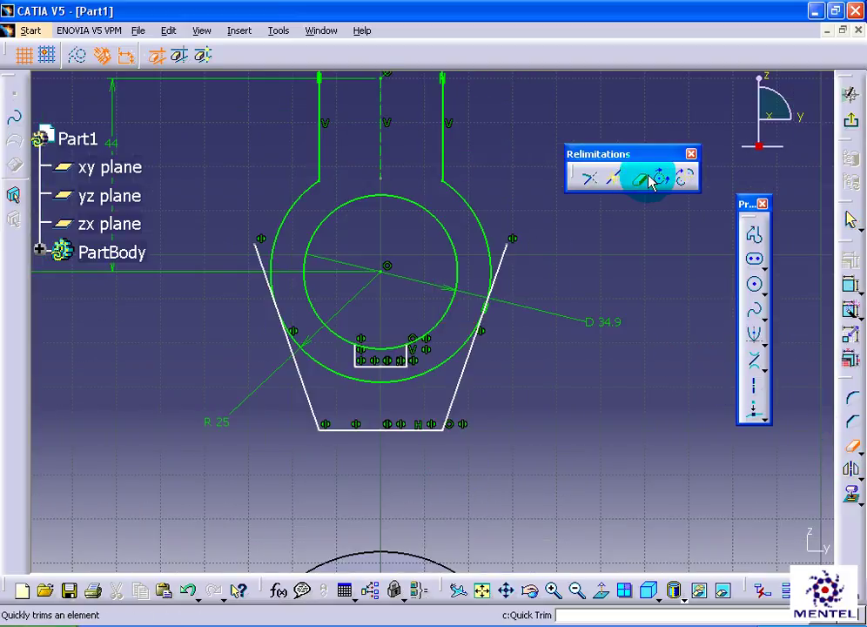
{"action": "left_click", "coordinate": [506, 252]}
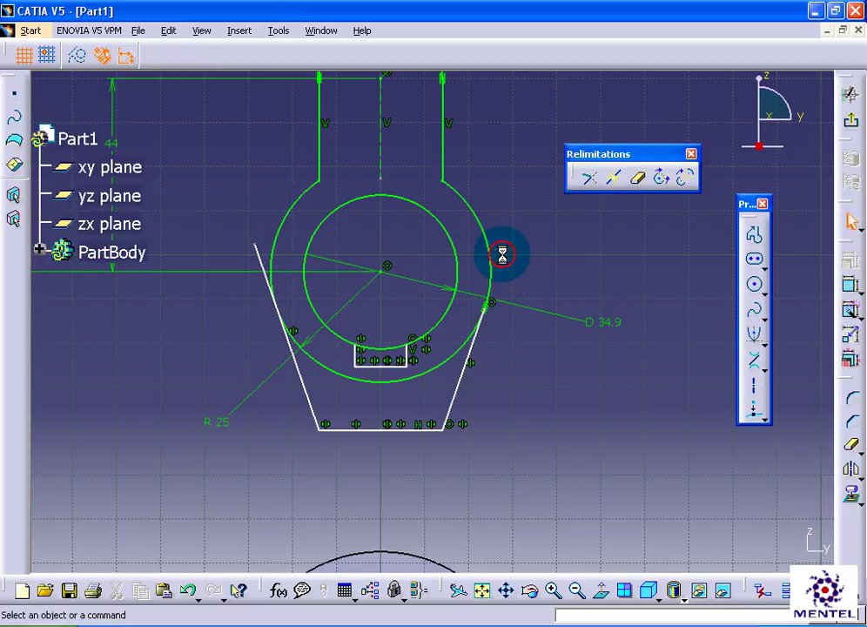
{"action": "left_click", "coordinate": [635, 187]}
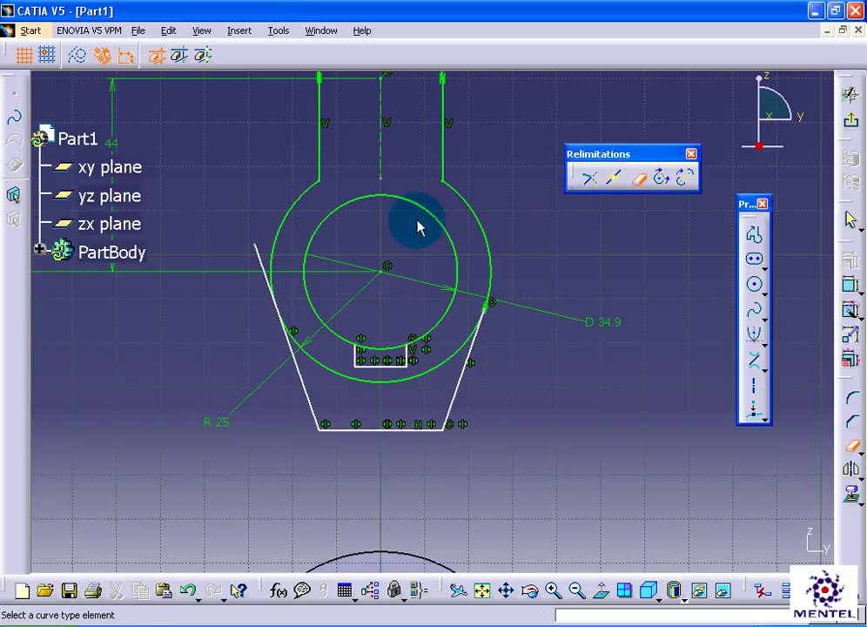
{"action": "left_click", "coordinate": [257, 253]}
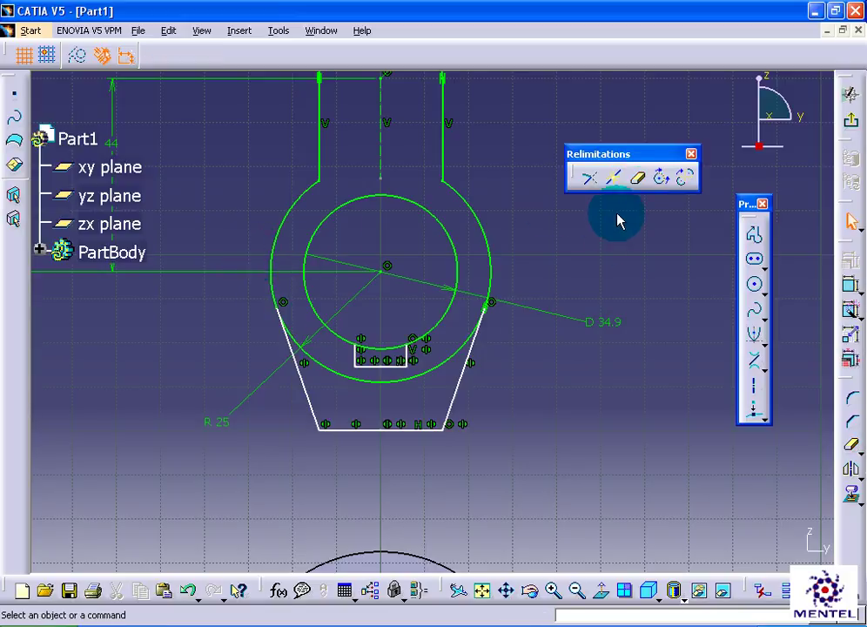
{"action": "left_click", "coordinate": [637, 177]}
{"action": "left_click", "coordinate": [388, 349]}
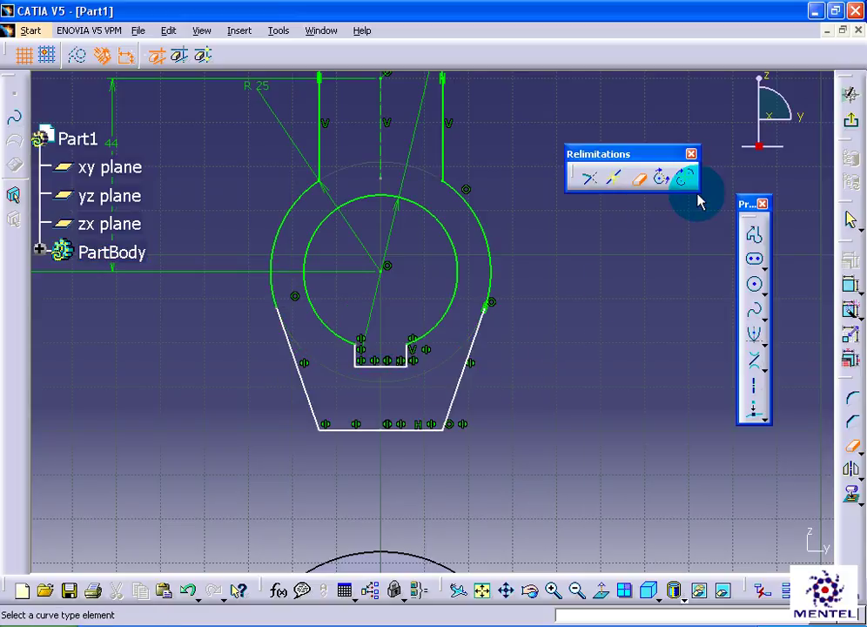
Step: Dimension the notch width at 12
{"action": "left_click", "coordinate": [642, 181]}
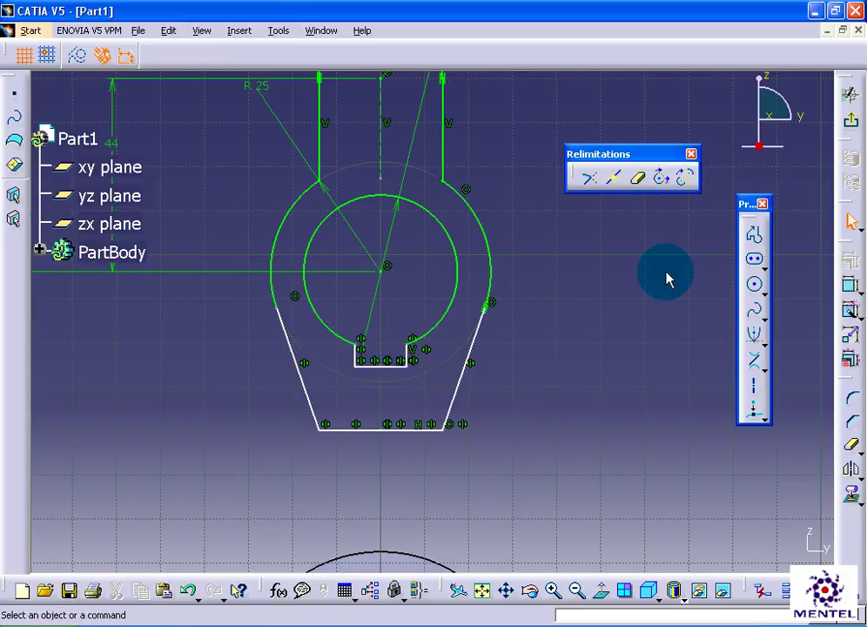
{"action": "left_click", "coordinate": [851, 288]}
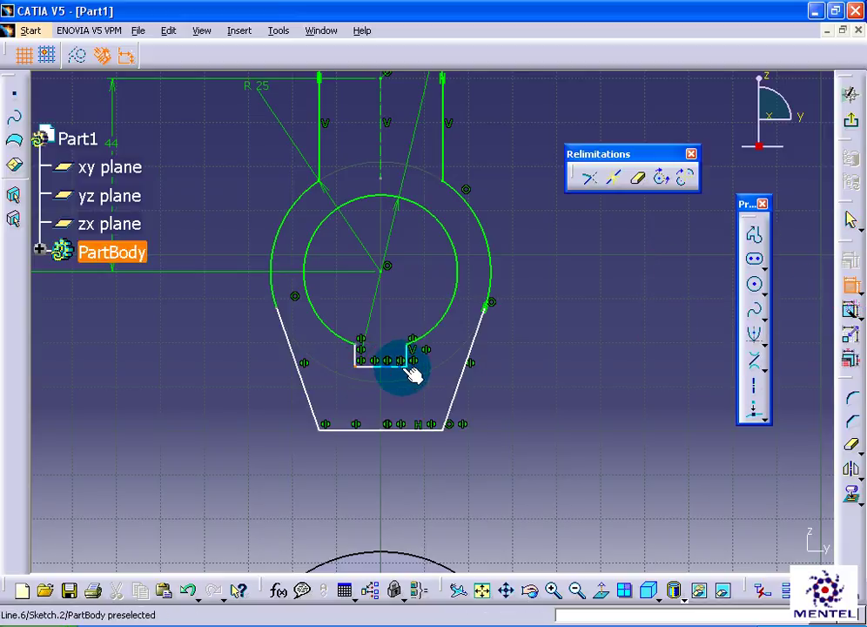
{"action": "left_click", "coordinate": [518, 381]}
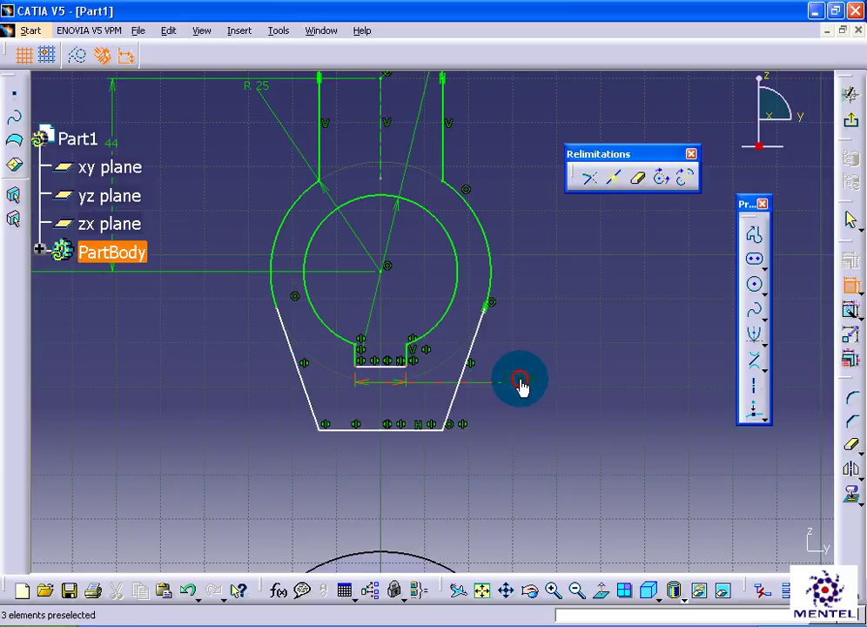
{"action": "double_click", "coordinate": [518, 377]}
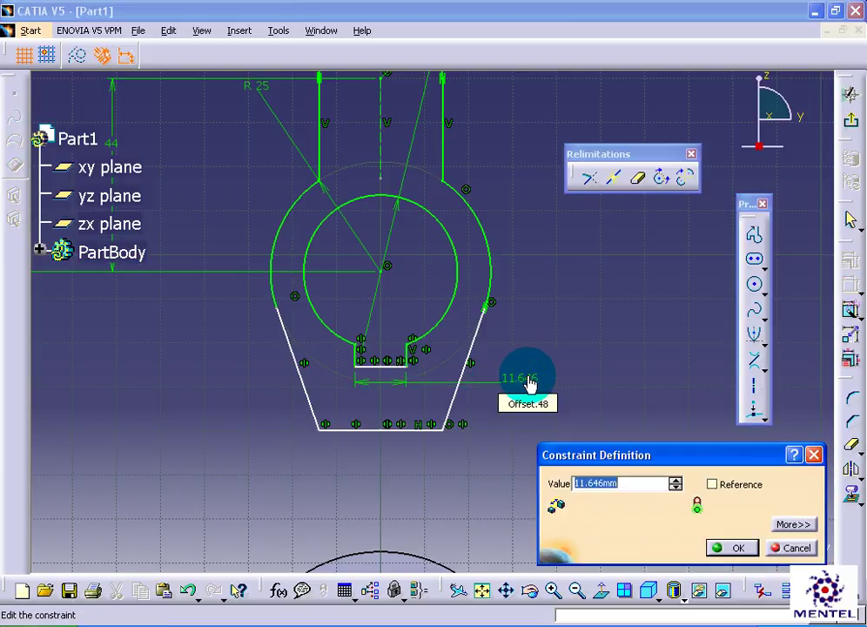
{"action": "type", "text": "12"}
{"action": "key", "text": "Return"}
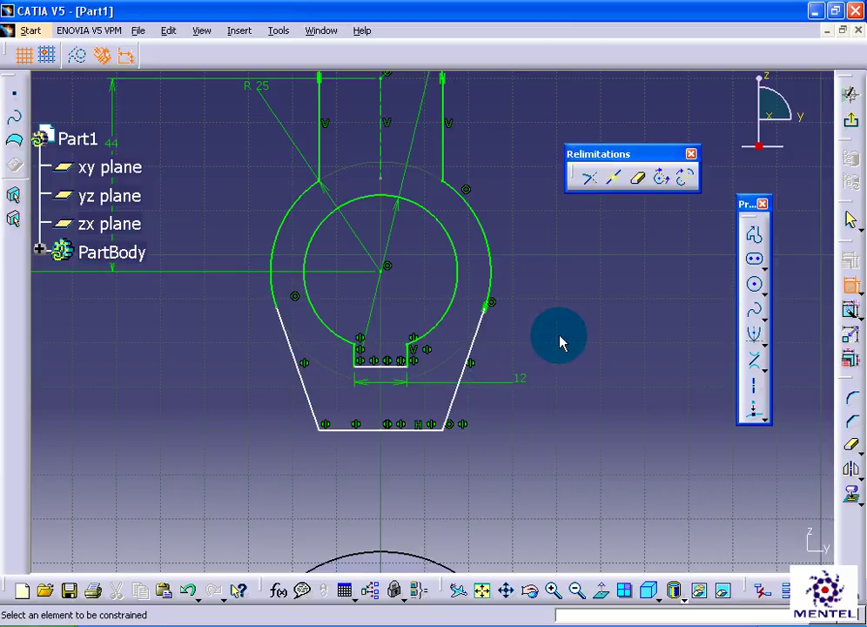
Step: Dimension the tail base width at 26
{"action": "left_click", "coordinate": [319, 428]}
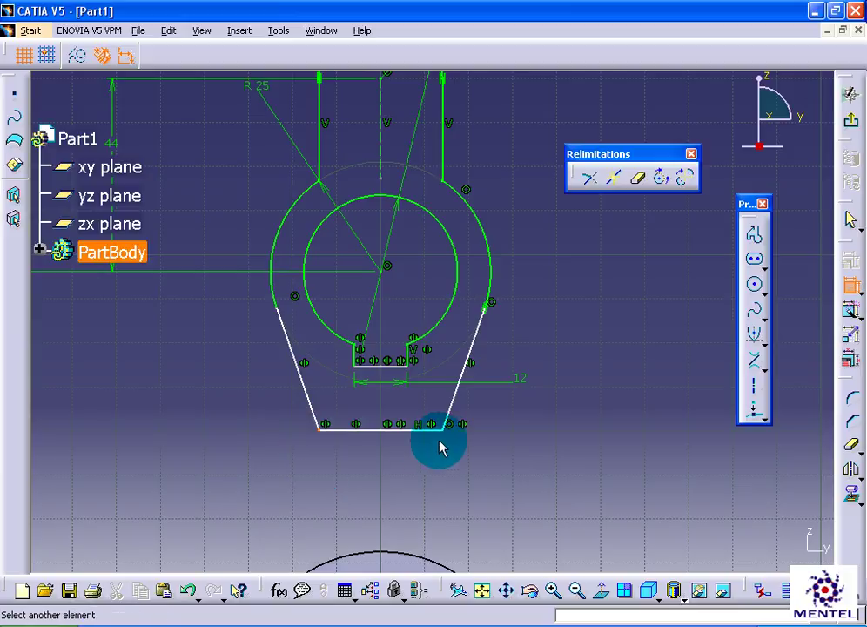
{"action": "left_click", "coordinate": [449, 430]}
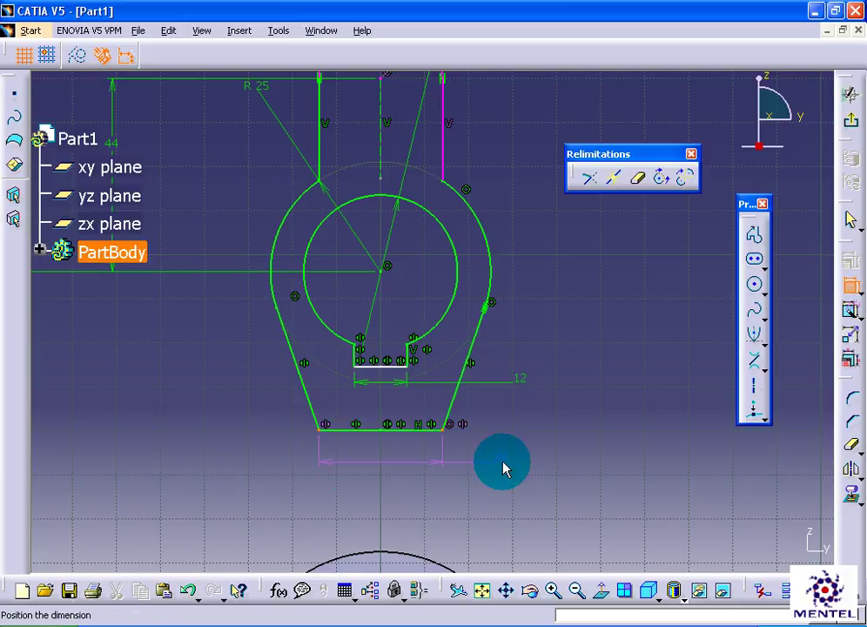
{"action": "left_click", "coordinate": [849, 290]}
{"action": "left_click", "coordinate": [848, 290]}
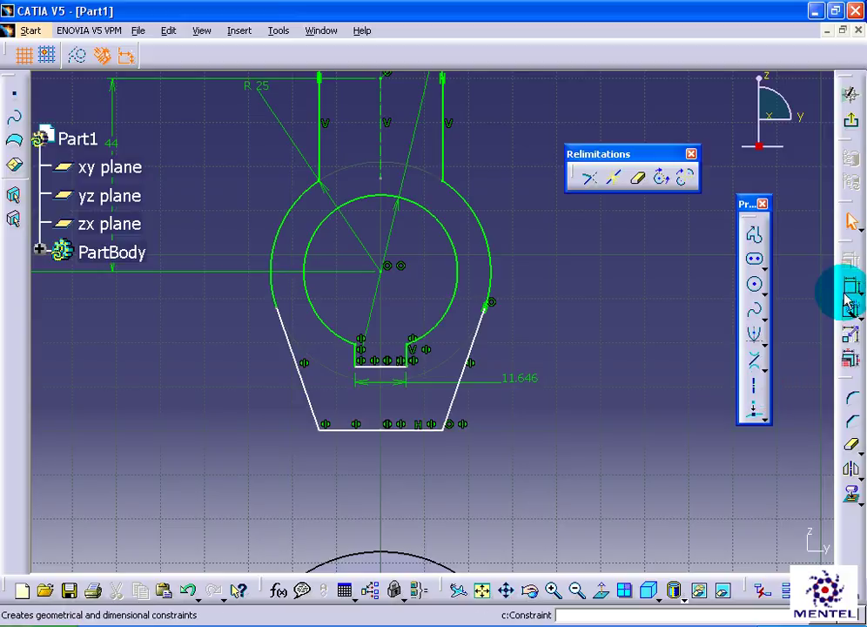
{"action": "left_click", "coordinate": [449, 429]}
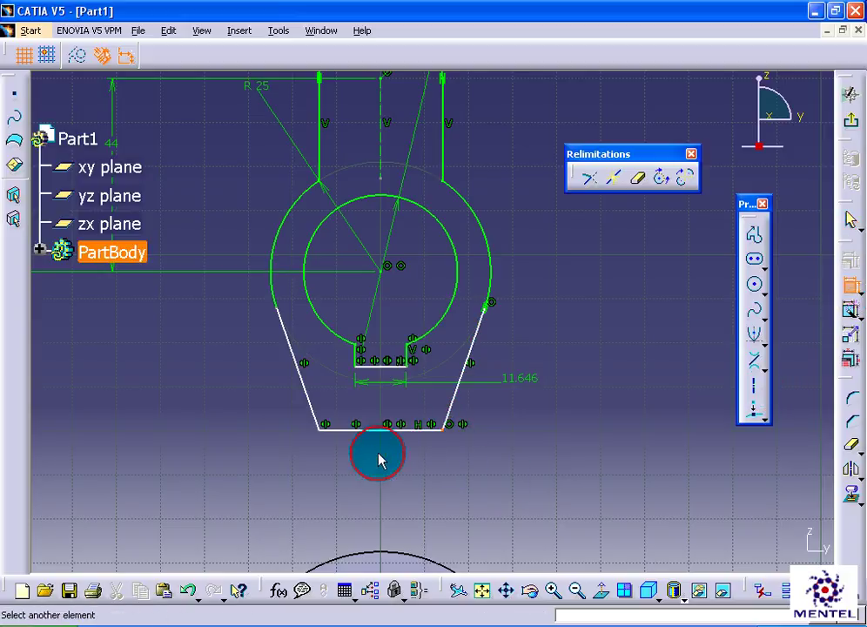
{"action": "left_click", "coordinate": [319, 428]}
{"action": "left_click", "coordinate": [390, 470]}
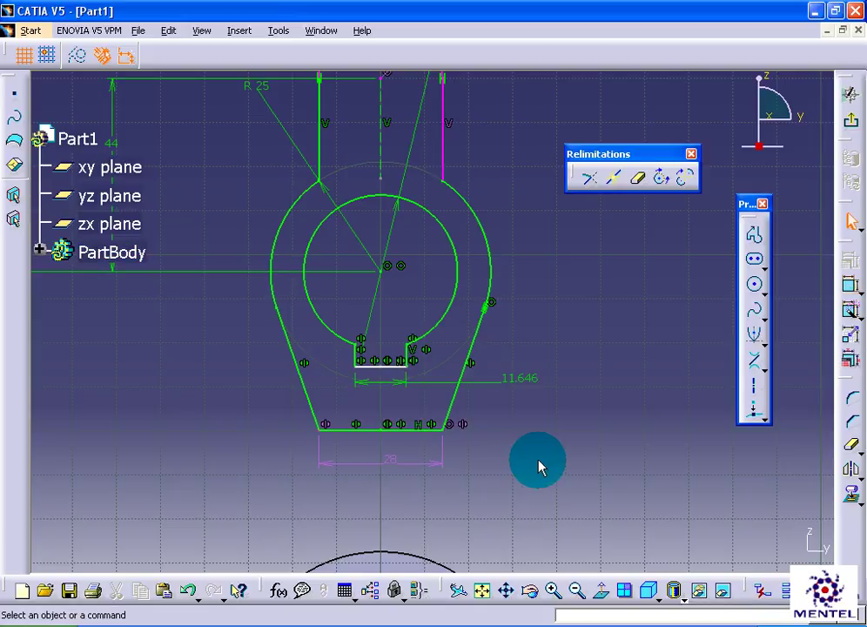
{"action": "mouse_move", "coordinate": [549, 472]}
{"action": "middle_mouse_down"}
{"action": "mouse_move", "coordinate": [536, 572]}
{"action": "mouse_move", "coordinate": [538, 558]}
{"action": "middle_mouse_up"}
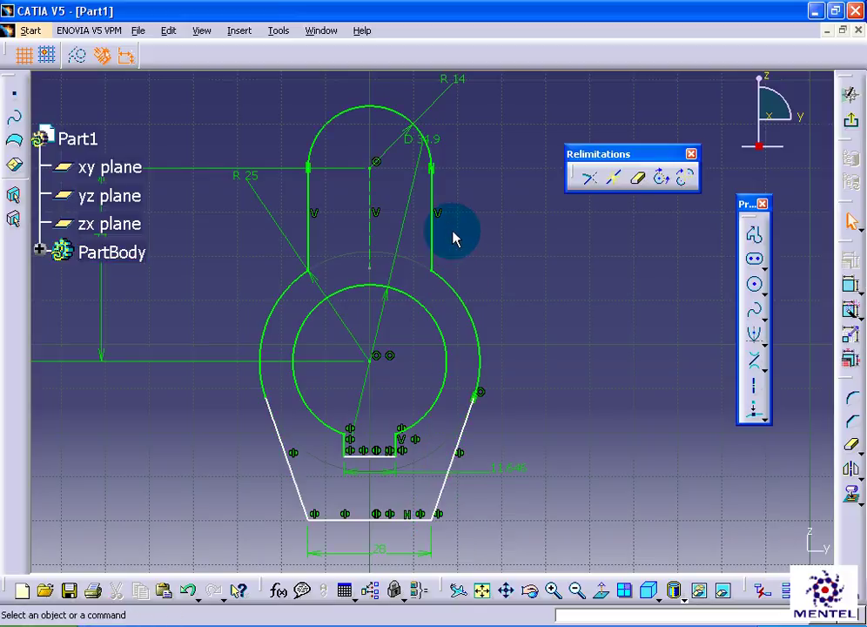
{"action": "left_click", "coordinate": [380, 548]}
{"action": "double_click", "coordinate": [381, 548]}
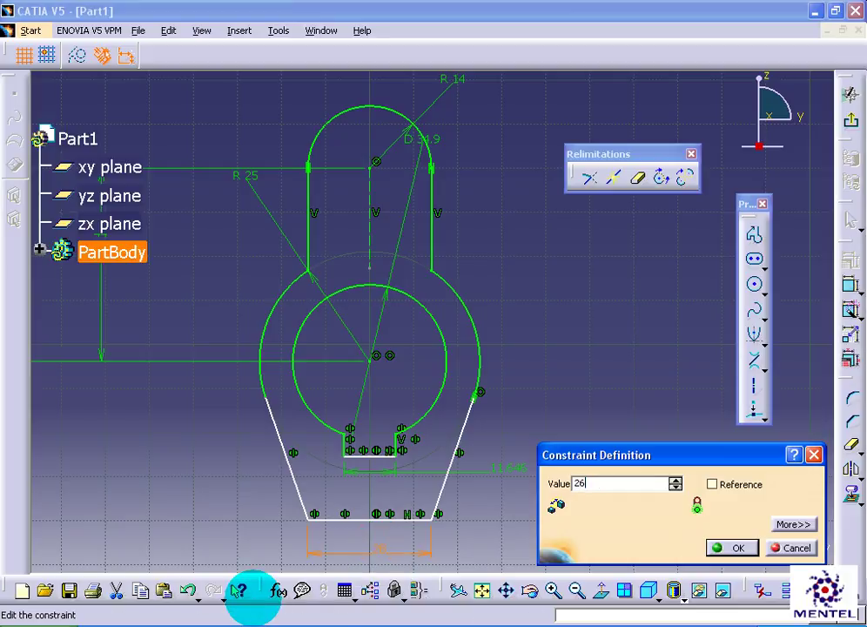
{"action": "key", "text": "Return"}
Step: Place the notch floor 22.39 below the ring centre
{"action": "middle_click_drag", "start_coordinate": [508, 492], "coordinate": [531, 426]}
{"action": "left_click", "coordinate": [849, 286]}
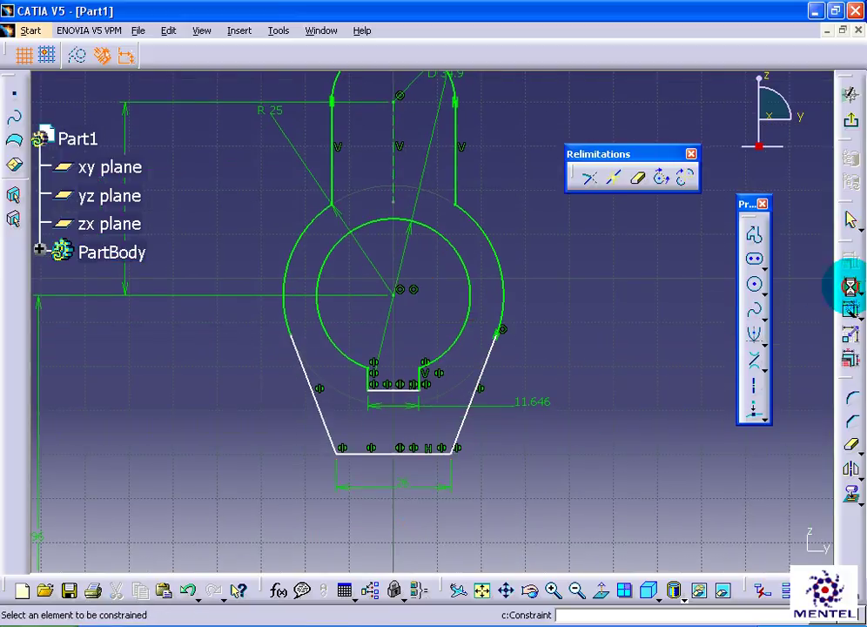
{"action": "left_click", "coordinate": [412, 389]}
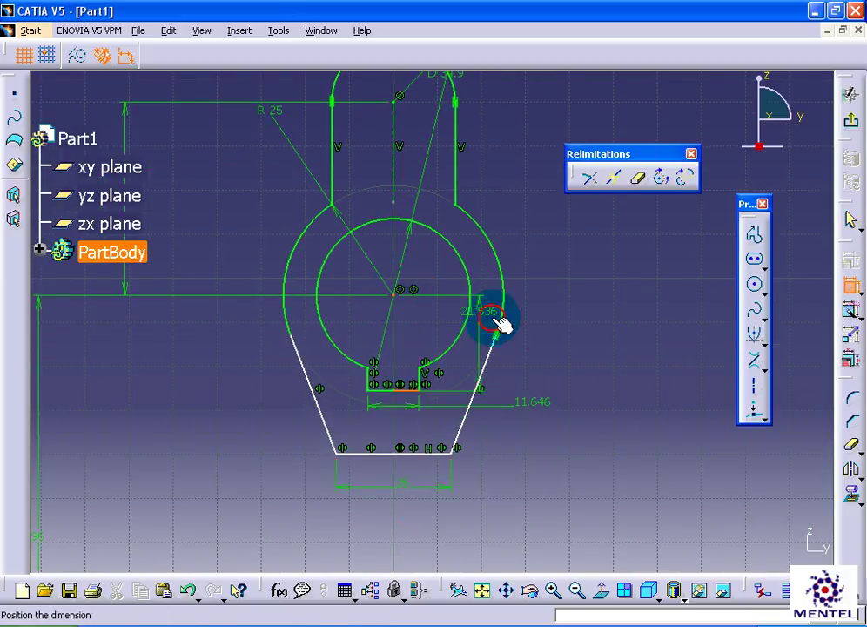
{"action": "left_click", "coordinate": [547, 315]}
{"action": "double_click", "coordinate": [548, 322]}
{"action": "type", "text": "22.39"}
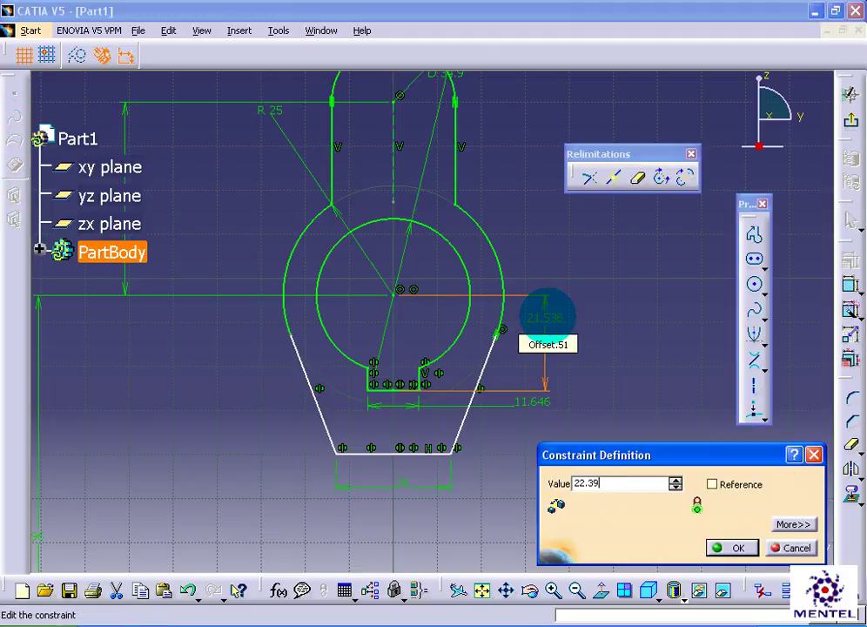
{"action": "key", "text": "Return"}
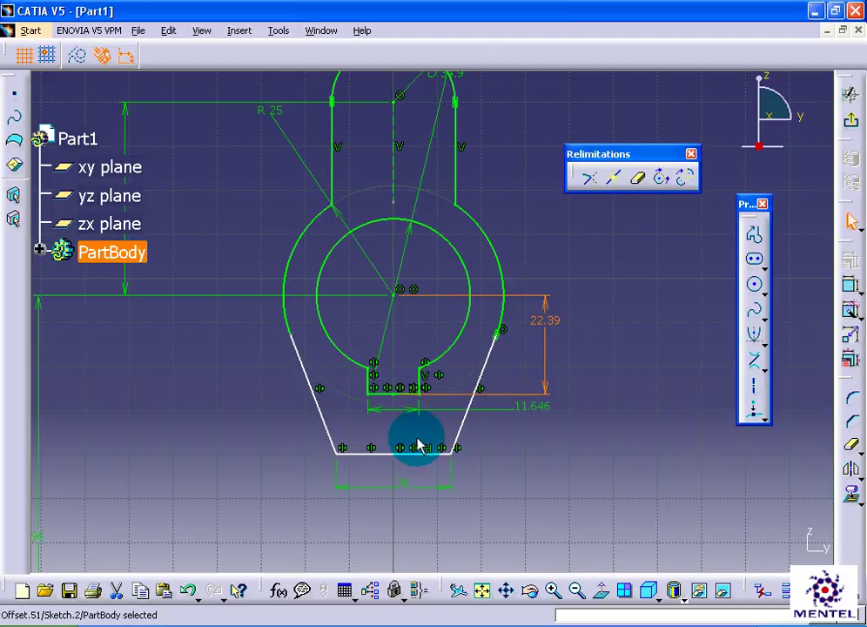
{"action": "left_click", "coordinate": [411, 448]}
Step: Set the profile's bottom edge 32 below the ring centre
{"action": "left_click", "coordinate": [402, 295]}
{"action": "left_click", "coordinate": [851, 285]}
{"action": "left_click", "coordinate": [441, 452]}
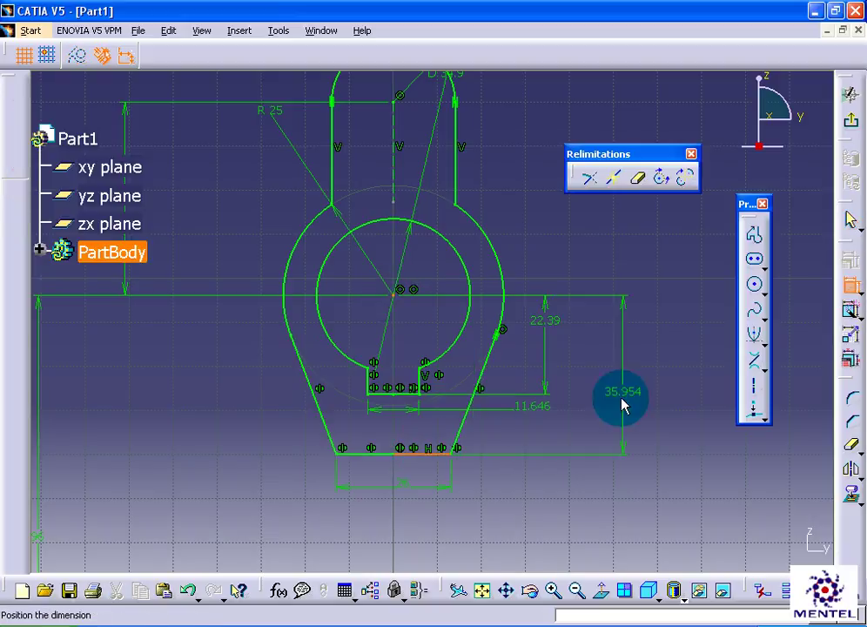
{"action": "left_click", "coordinate": [623, 377]}
{"action": "double_click", "coordinate": [623, 379]}
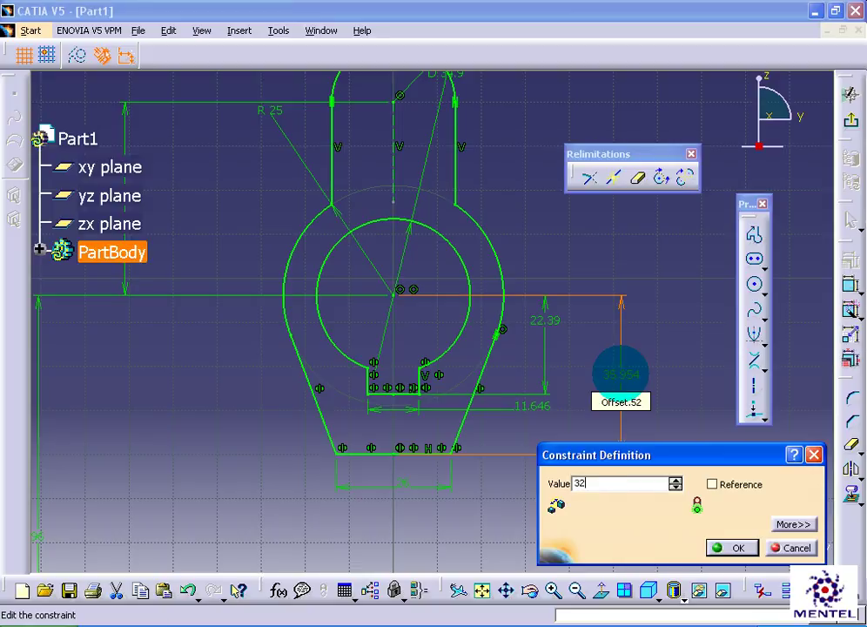
{"action": "key", "text": "Return"}
{"action": "left_click", "coordinate": [593, 251]}
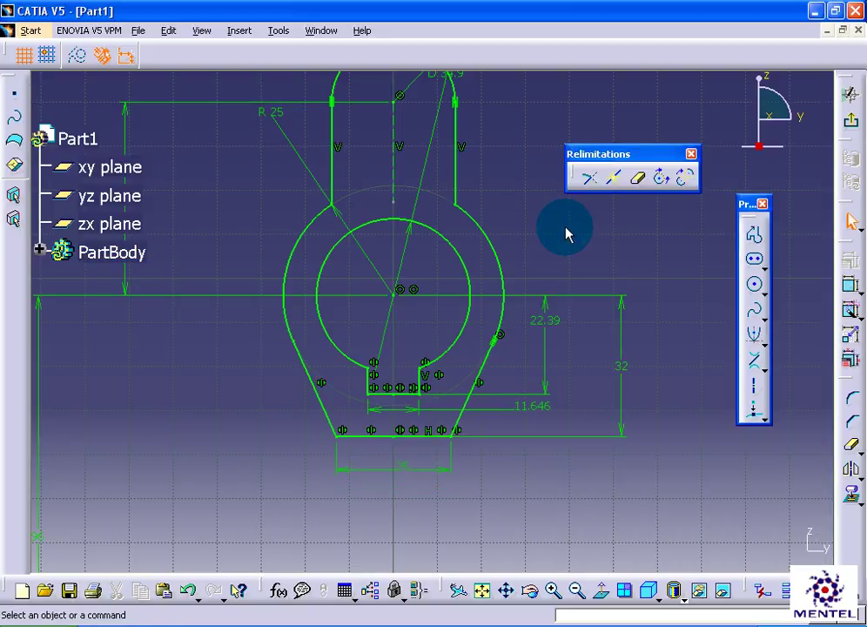
Step: Pad the head outline edges to a 25 mm length with mirrored extent
{"action": "left_click", "coordinate": [851, 124]}
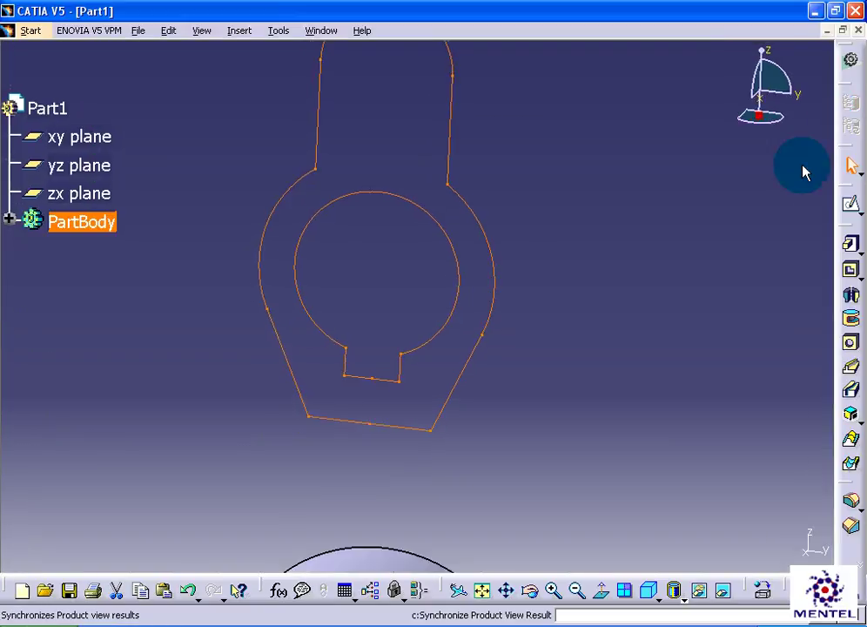
{"action": "middle_click_drag", "start_coordinate": [591, 218], "coordinate": [594, 311]}
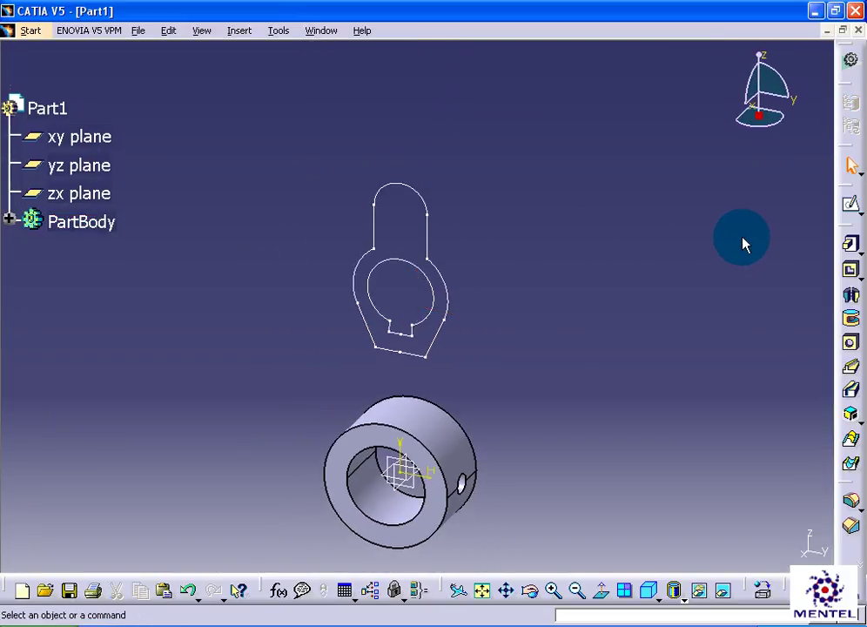
{"action": "left_click", "coordinate": [851, 243]}
{"action": "right_click", "coordinate": [669, 196]}
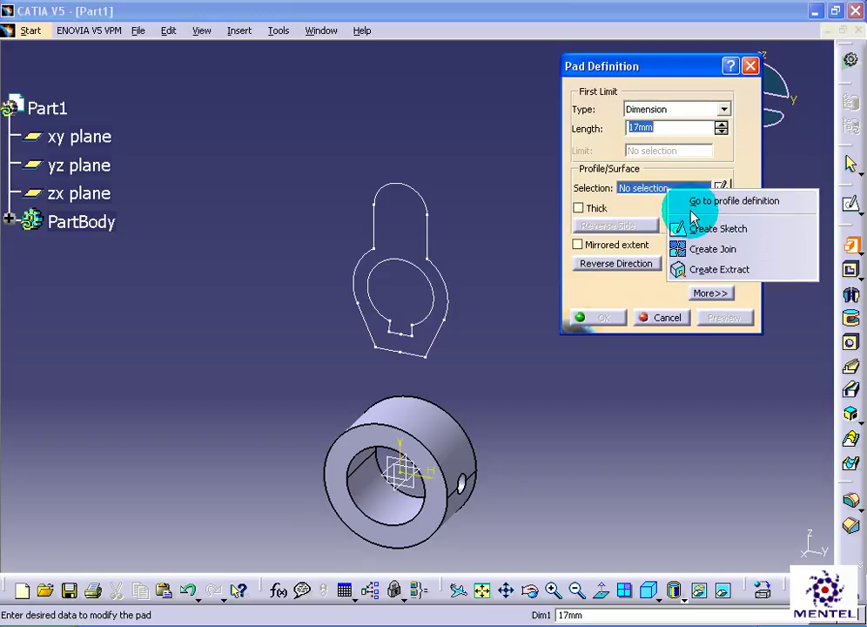
{"action": "left_click", "coordinate": [696, 201]}
{"action": "left_click", "coordinate": [452, 282]}
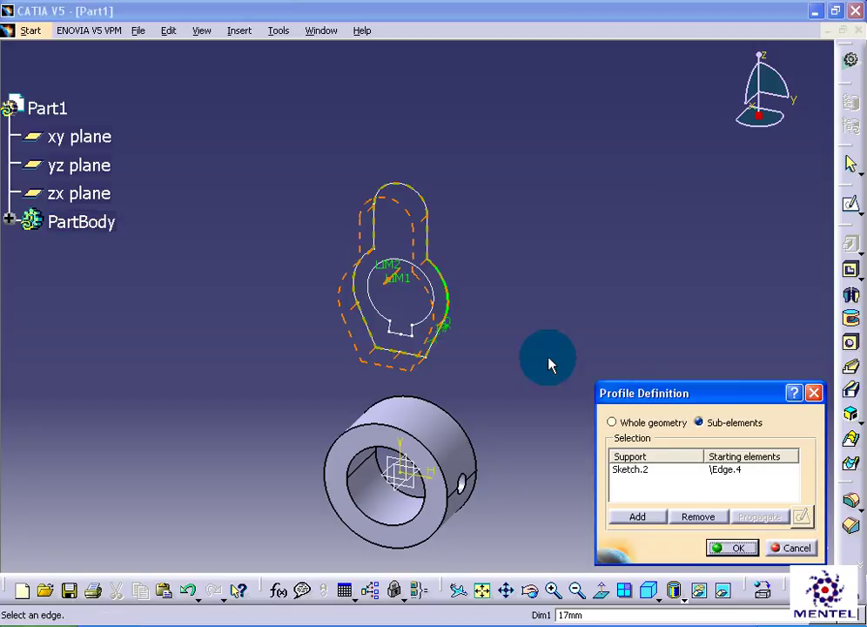
{"action": "left_click", "coordinate": [727, 547]}
{"action": "left_click", "coordinate": [578, 244]}
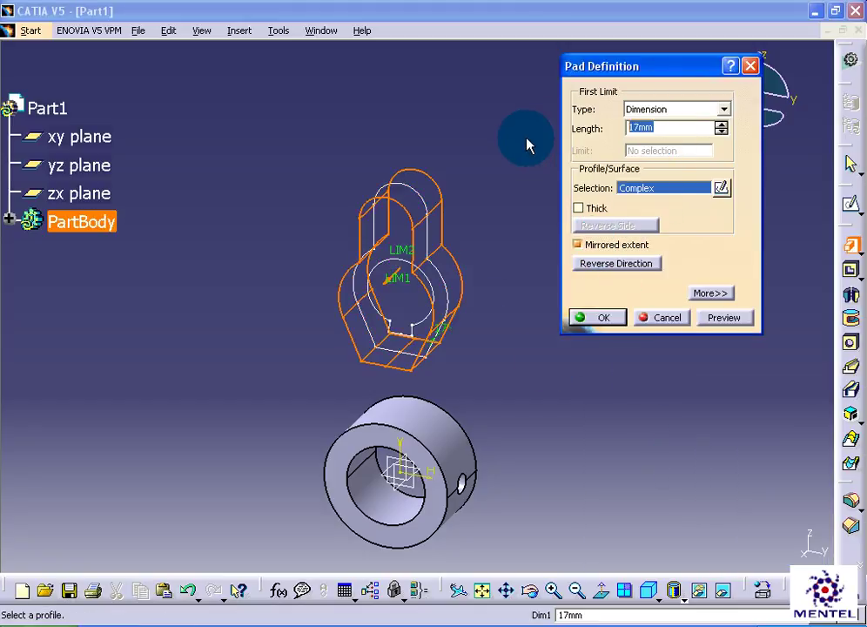
{"action": "type", "text": "25"}
{"action": "left_click", "coordinate": [580, 245]}
{"action": "left_click", "coordinate": [600, 315]}
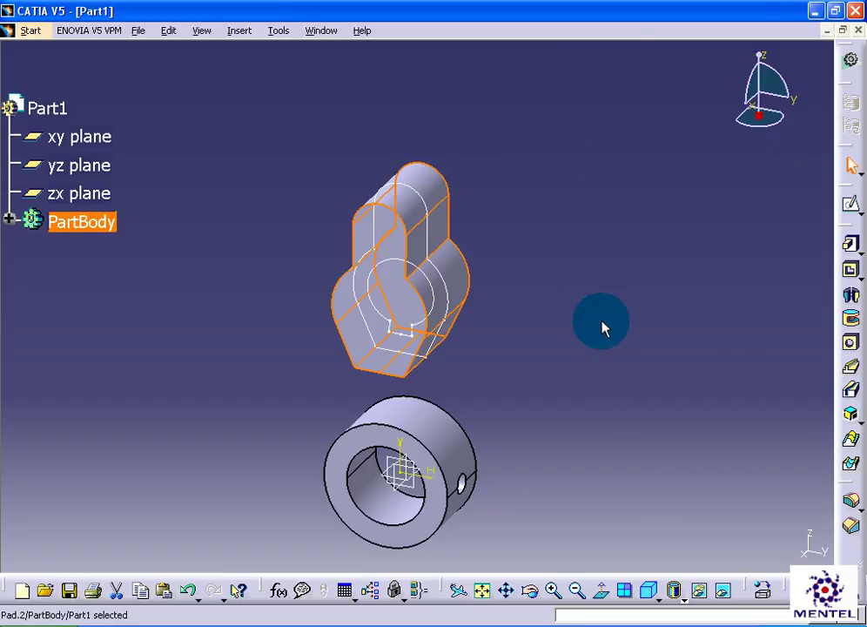
{"action": "left_click", "coordinate": [604, 311]}
Step: Open a sketch on the yz plane and hide the earlier sketch
{"action": "left_click", "coordinate": [104, 167]}
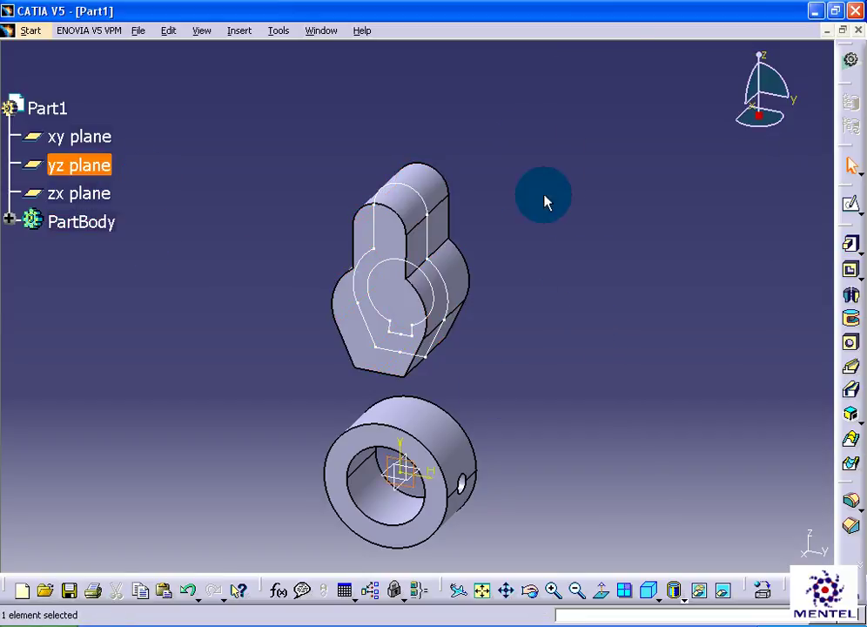
{"action": "left_click", "coordinate": [851, 205]}
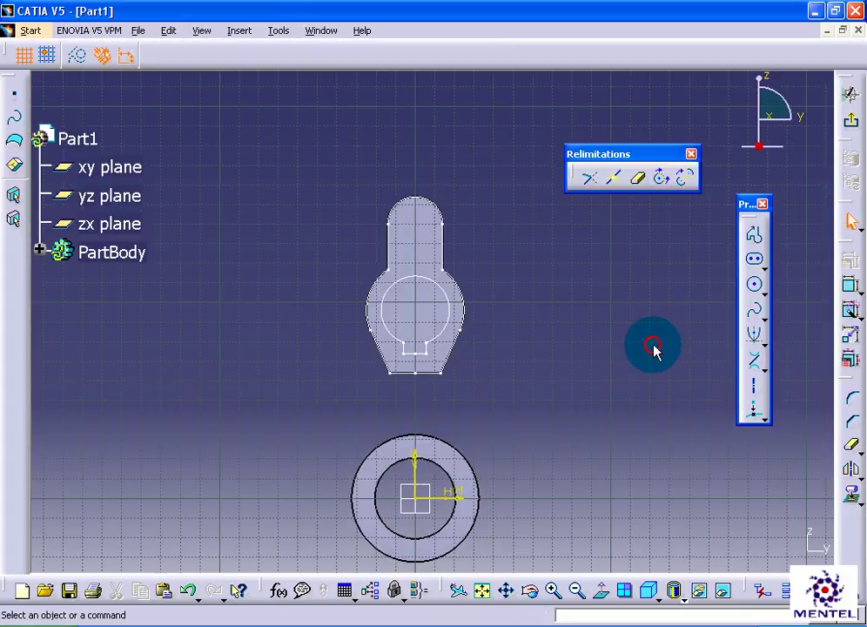
{"action": "middle_click_drag", "start_coordinate": [635, 335], "coordinate": [624, 286]}
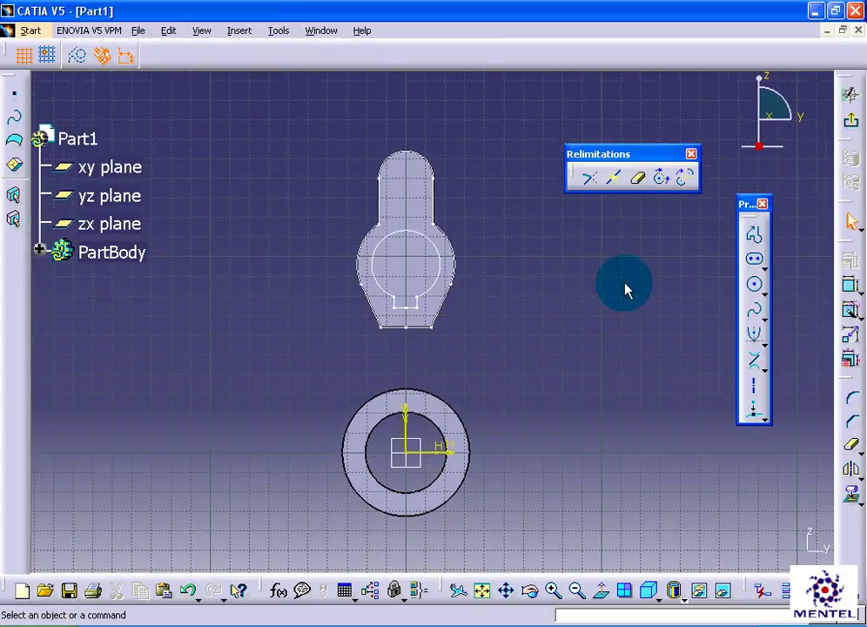
{"action": "right_click", "coordinate": [464, 273]}
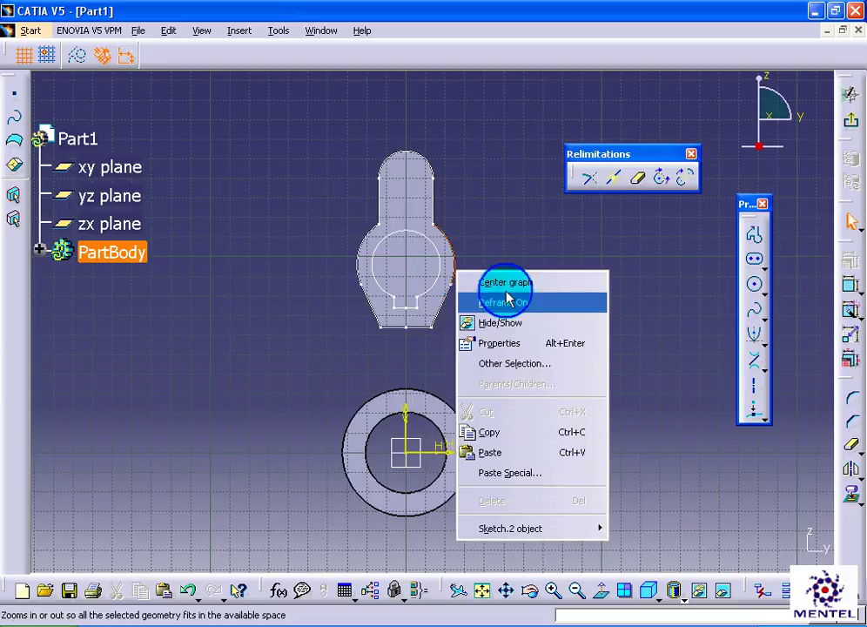
{"action": "left_click", "coordinate": [558, 320]}
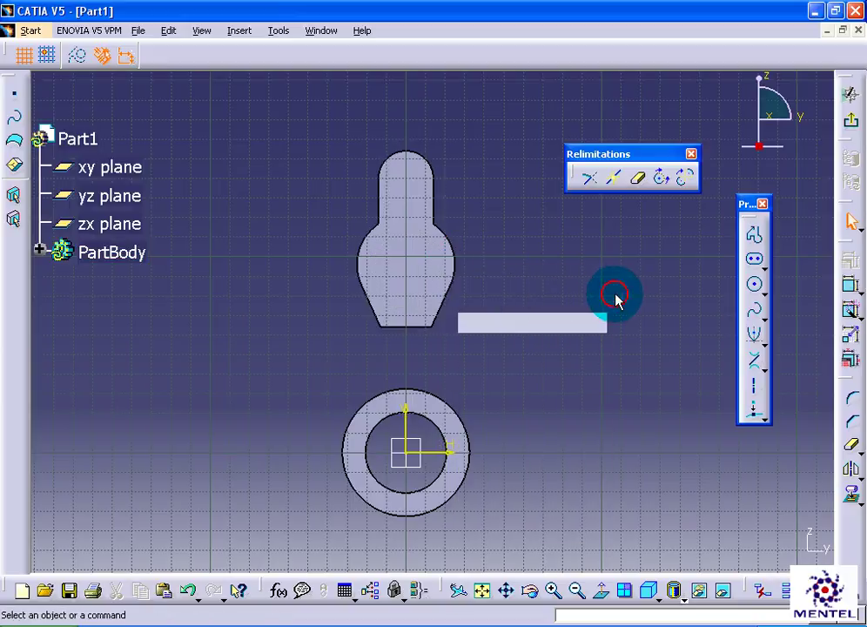
Step: Project the head's bottom and slanted edges and the ring's outer circle into the sketch
{"action": "left_click", "coordinate": [851, 495]}
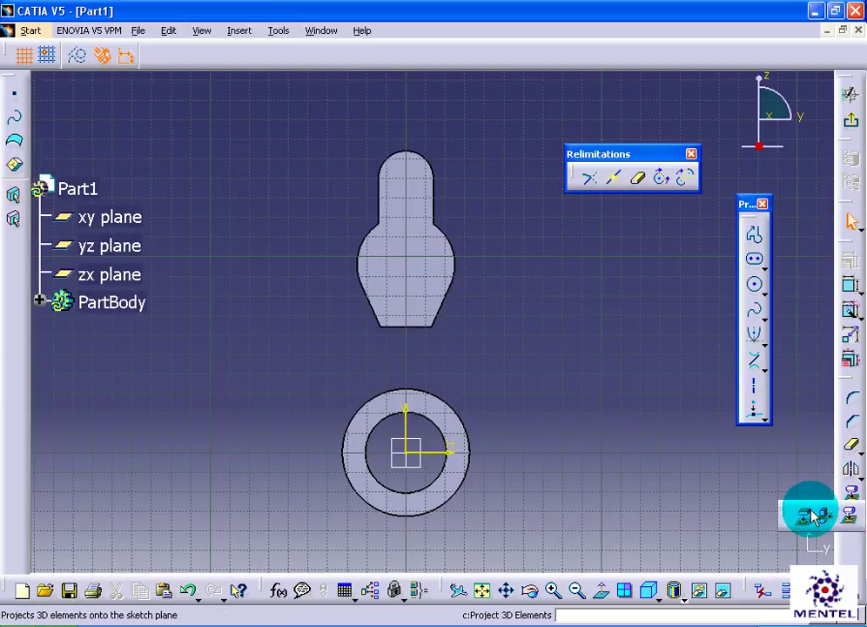
{"action": "left_click_drag", "start_coordinate": [789, 513], "coordinate": [539, 291]}
{"action": "left_click", "coordinate": [557, 276]}
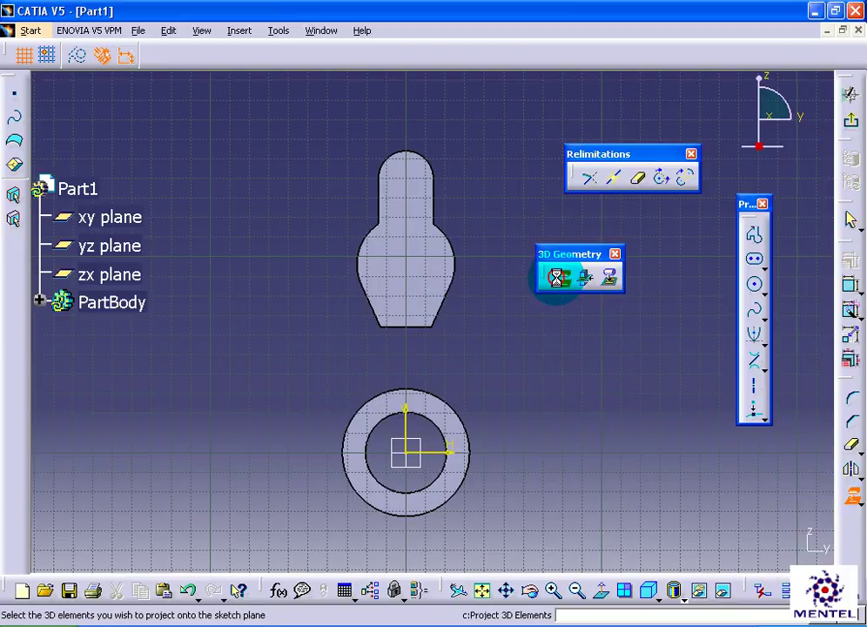
{"action": "left_click", "coordinate": [387, 326]}
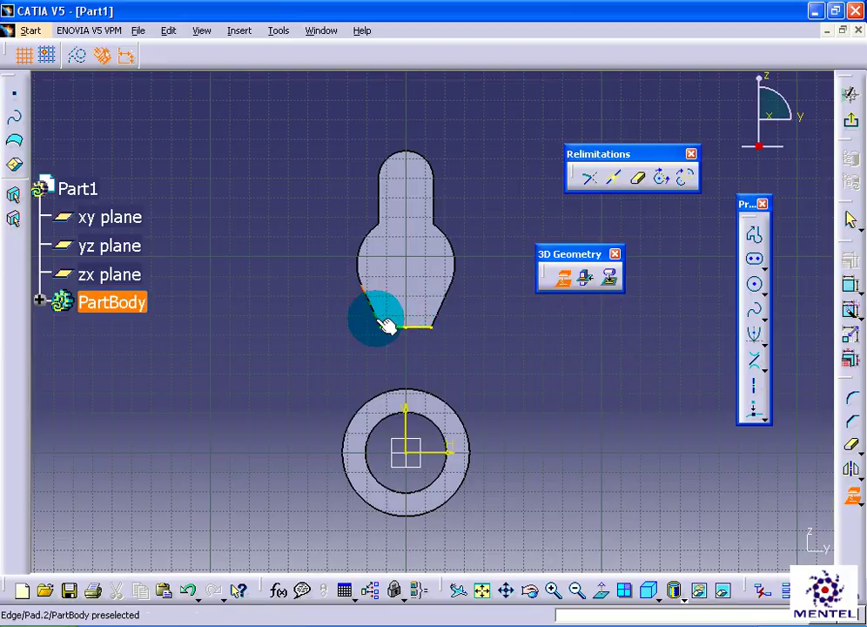
{"action": "left_click", "coordinate": [383, 324]}
{"action": "left_click", "coordinate": [435, 316]}
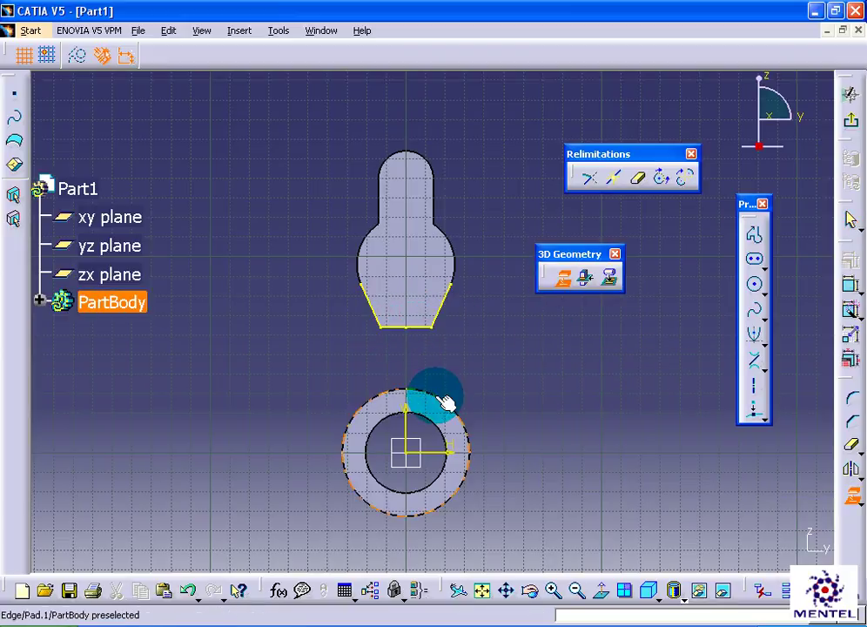
{"action": "left_click", "coordinate": [446, 402]}
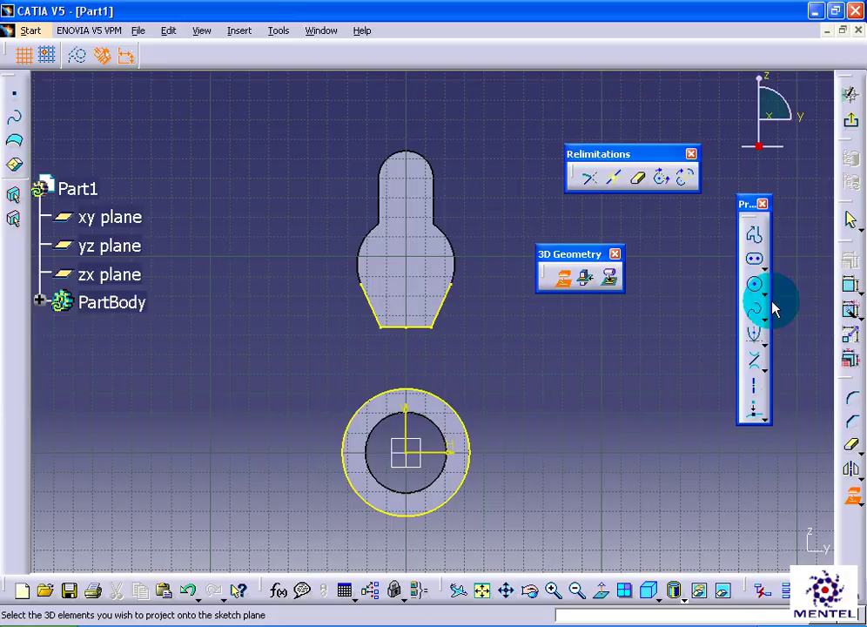
Step: Draw a vertical arm line and mirror it about the vertical axis
{"action": "left_click", "coordinate": [765, 371]}
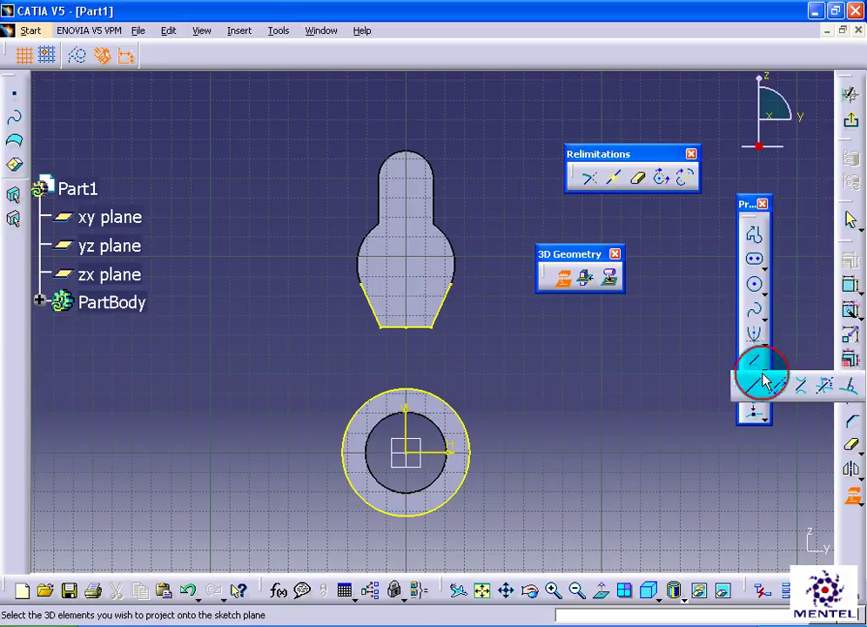
{"action": "left_click", "coordinate": [748, 381]}
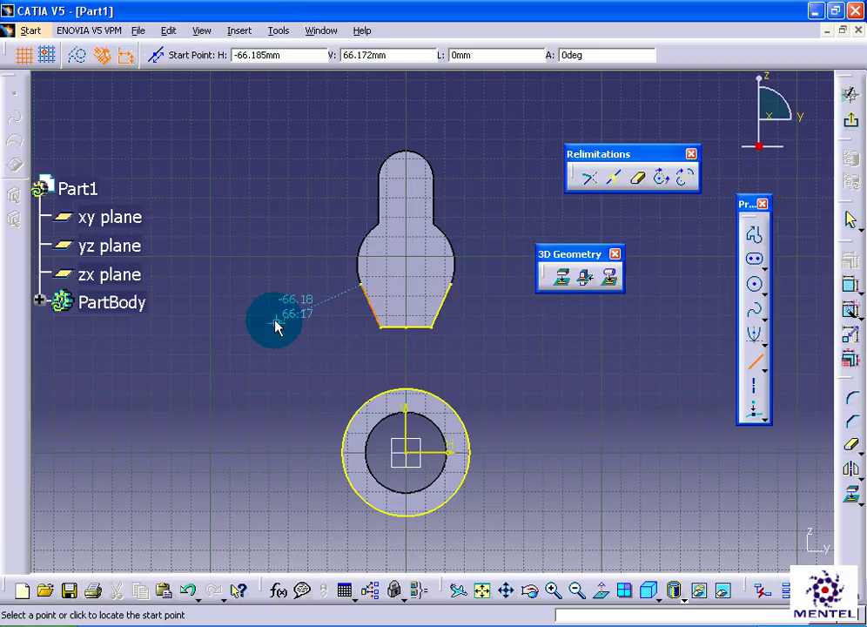
{"action": "left_click", "coordinate": [248, 316]}
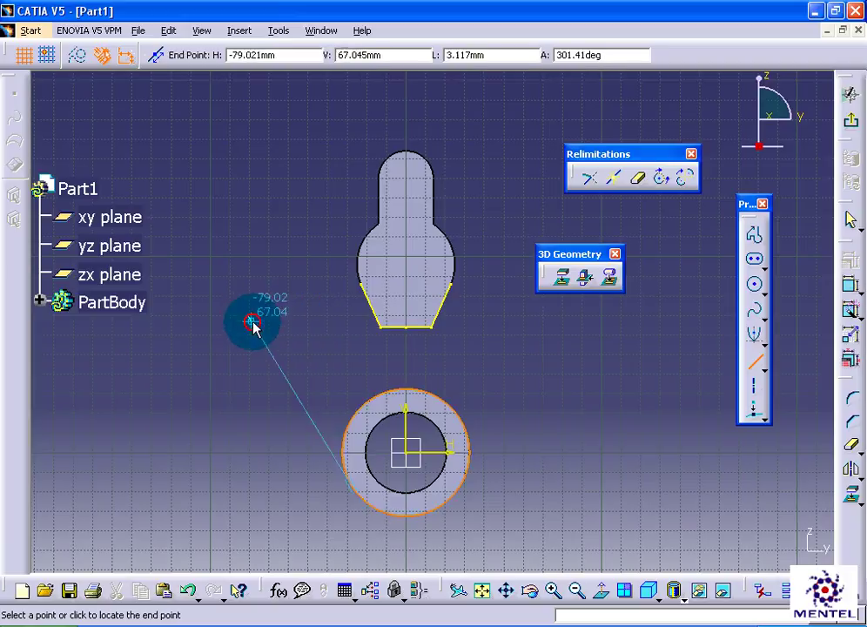
{"action": "left_click", "coordinate": [248, 402]}
{"action": "left_click", "coordinate": [851, 444]}
{"action": "left_click", "coordinate": [405, 409]}
Step: Set the spacing between the two vertical lines to 45
{"action": "left_click", "coordinate": [851, 311]}
{"action": "left_click", "coordinate": [561, 348]}
{"action": "left_click", "coordinate": [246, 366]}
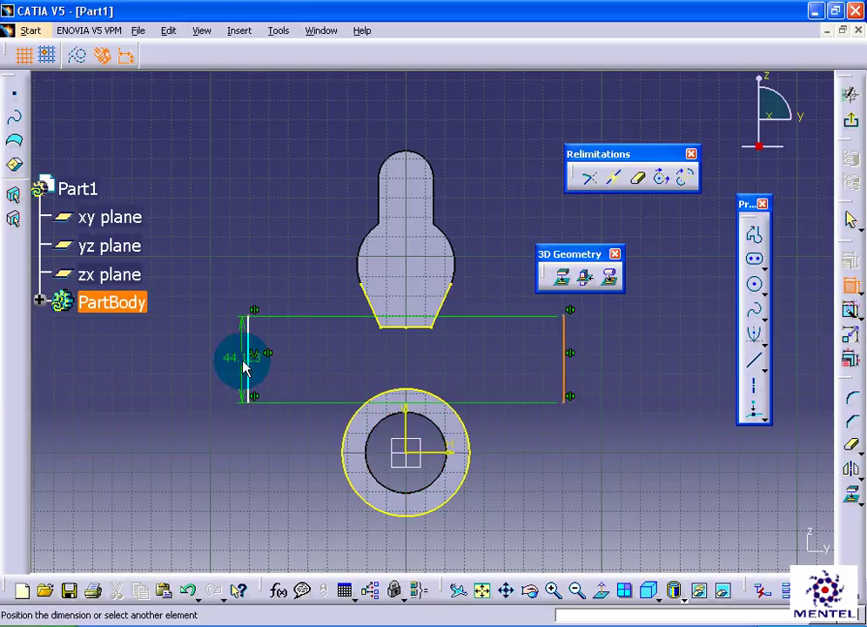
{"action": "left_click", "coordinate": [433, 364]}
{"action": "double_click", "coordinate": [437, 364]}
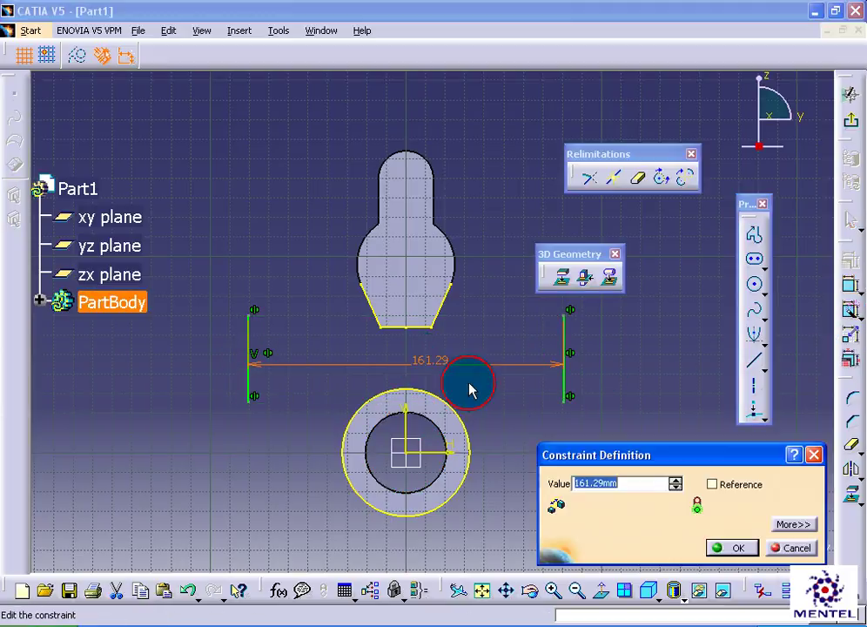
{"action": "type", "text": "5"}
{"action": "key", "text": "Return"}
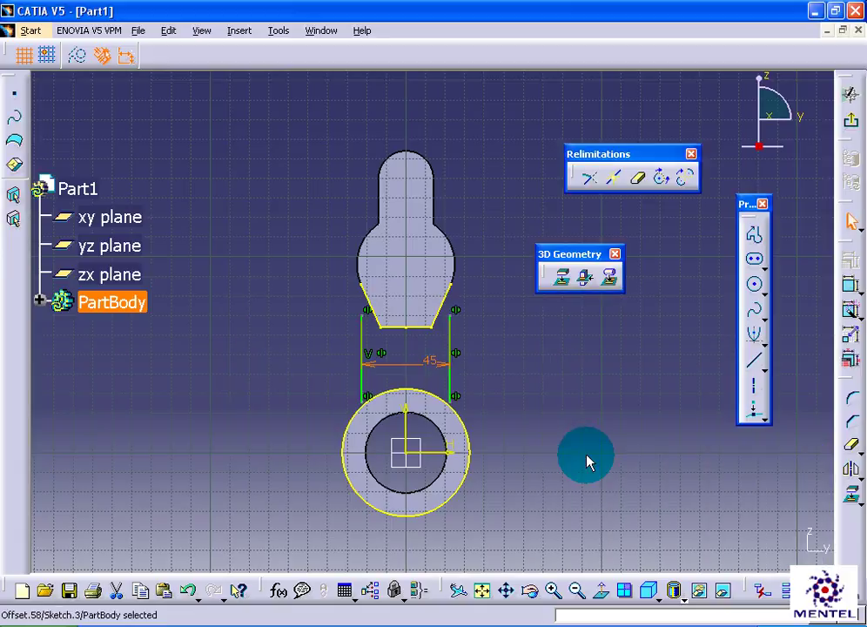
{"action": "left_click", "coordinate": [588, 461]}
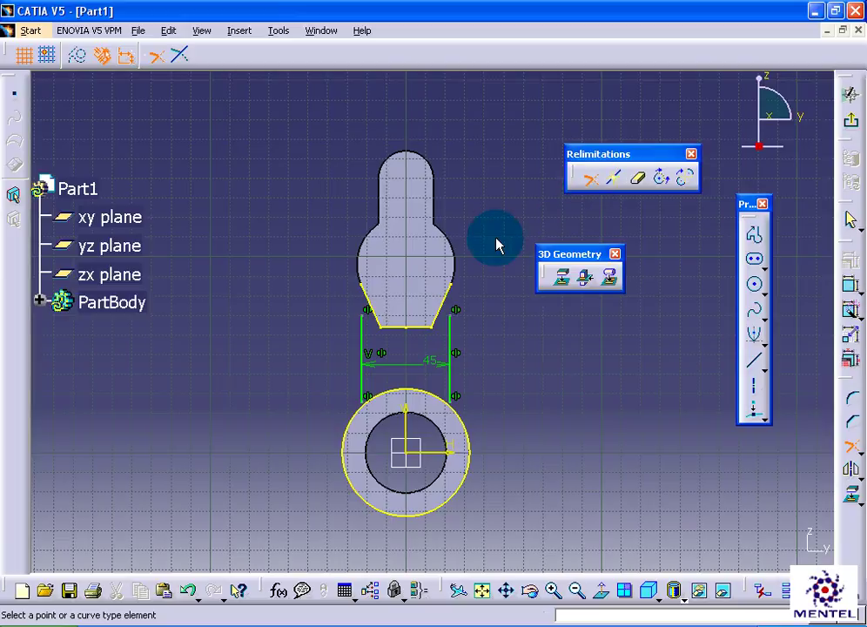
Step: Trim both arm lines at the slanted head edges and the ring circle
{"action": "left_click", "coordinate": [367, 314]}
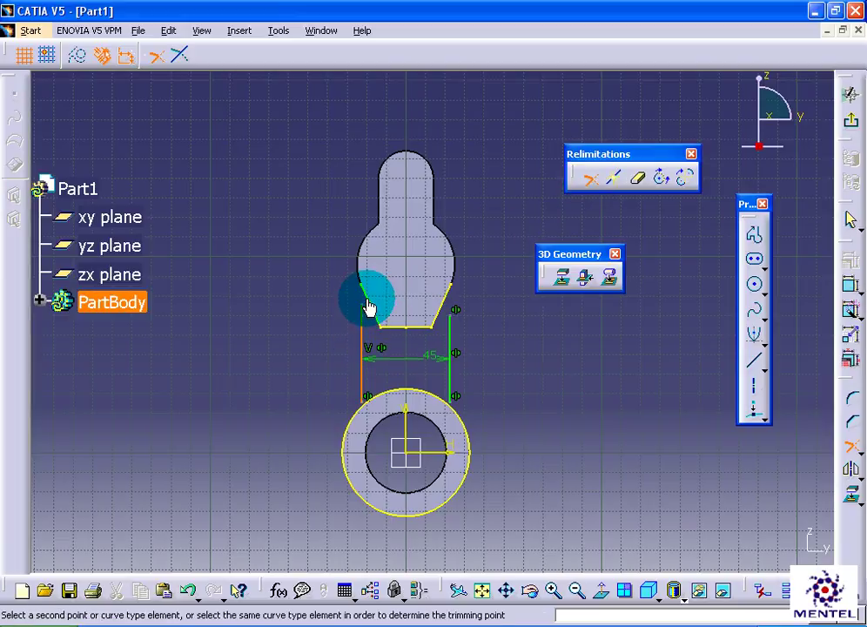
{"action": "left_click", "coordinate": [365, 296]}
{"action": "left_click", "coordinate": [447, 305]}
{"action": "left_click", "coordinate": [440, 327]}
{"action": "left_click", "coordinate": [449, 366]}
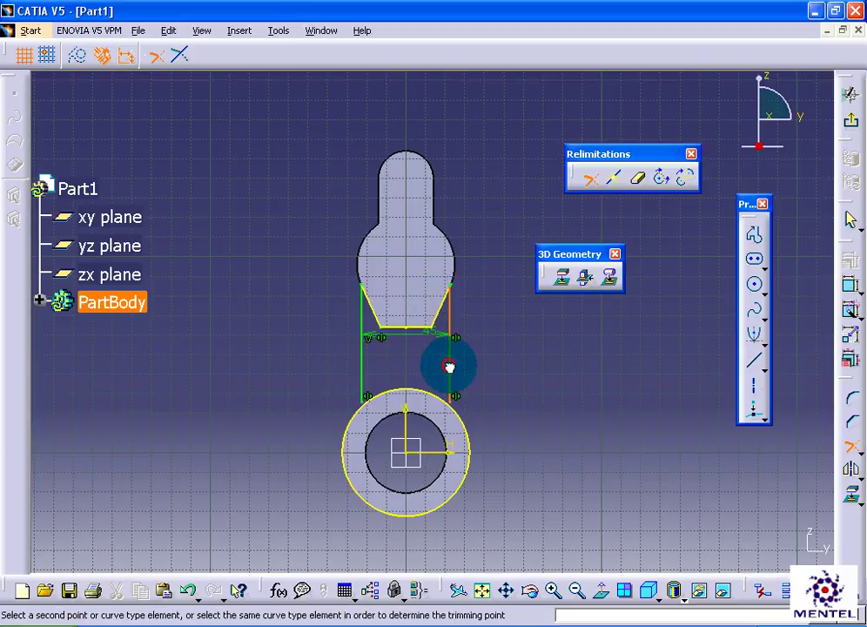
{"action": "left_click", "coordinate": [439, 400]}
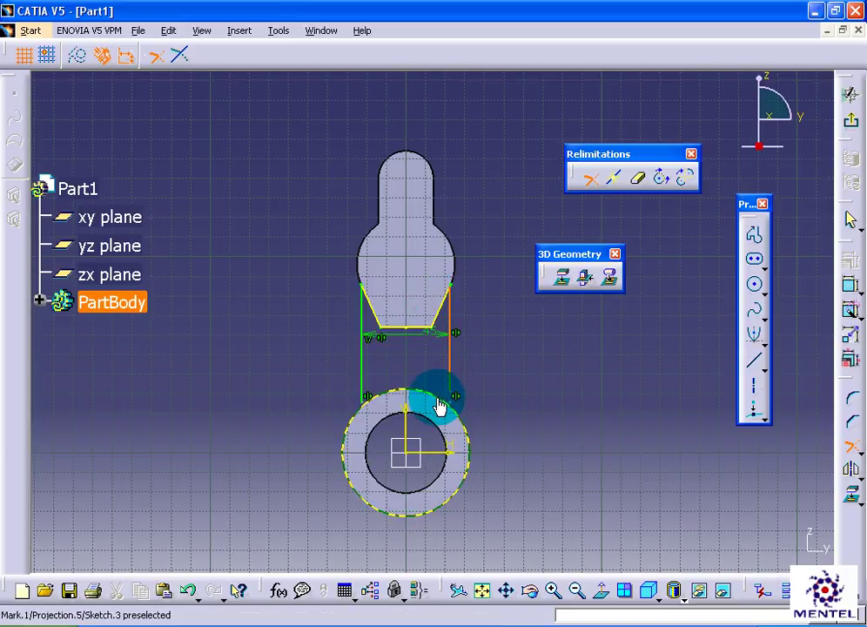
{"action": "left_click", "coordinate": [388, 397]}
{"action": "left_click", "coordinate": [364, 379]}
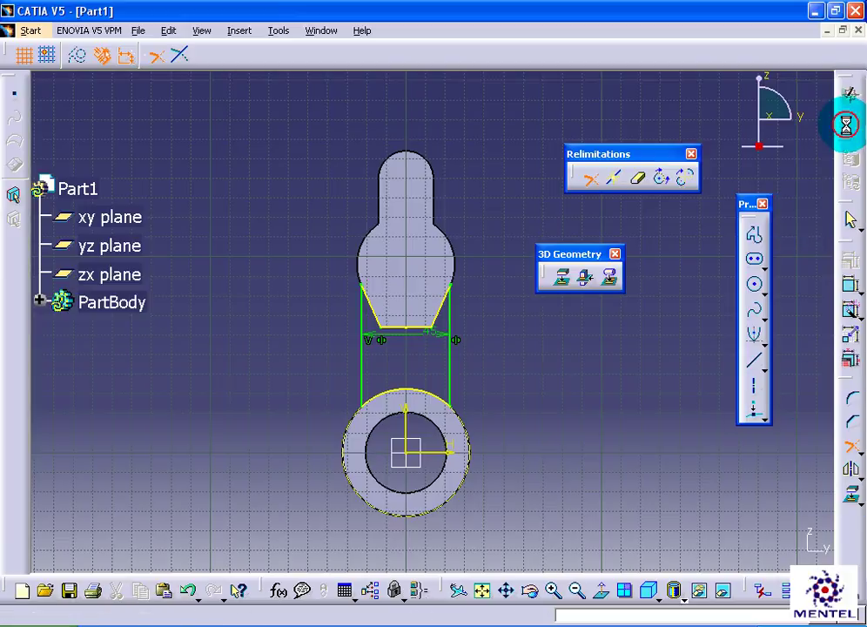
Step: Pad the arm sketch 12 mm with mirrored extent as Pad.3, then expand PartBody
{"action": "left_click", "coordinate": [846, 124]}
{"action": "left_click", "coordinate": [848, 247]}
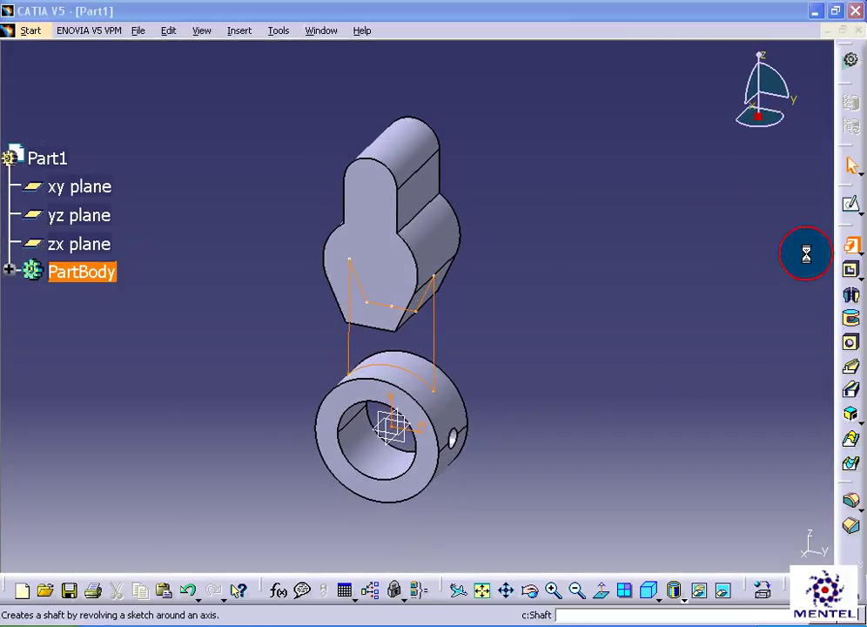
{"action": "left_click", "coordinate": [592, 245]}
{"action": "left_click", "coordinate": [664, 128]}
{"action": "double_click", "coordinate": [664, 129]}
{"action": "type", "text": "12"}
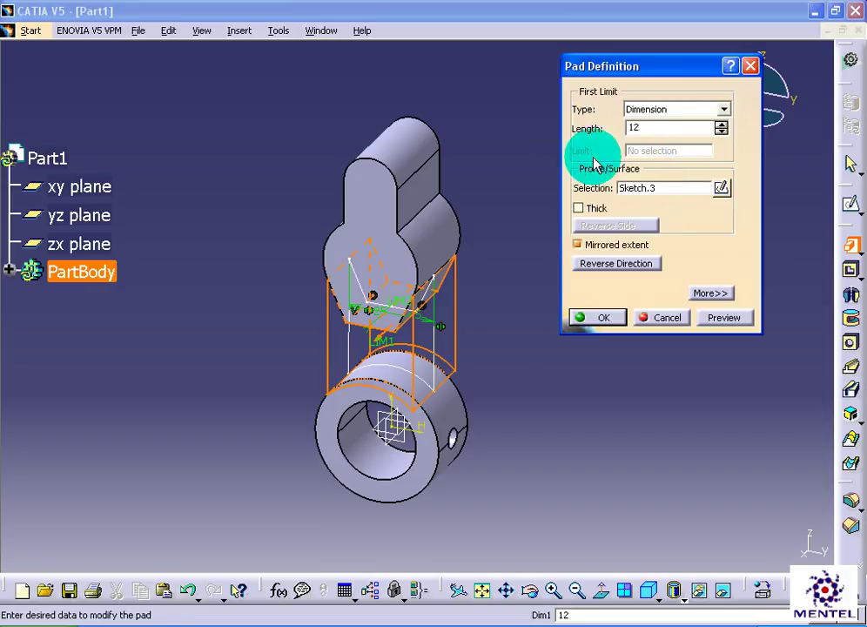
{"action": "left_click", "coordinate": [614, 324]}
{"action": "left_click", "coordinate": [574, 306]}
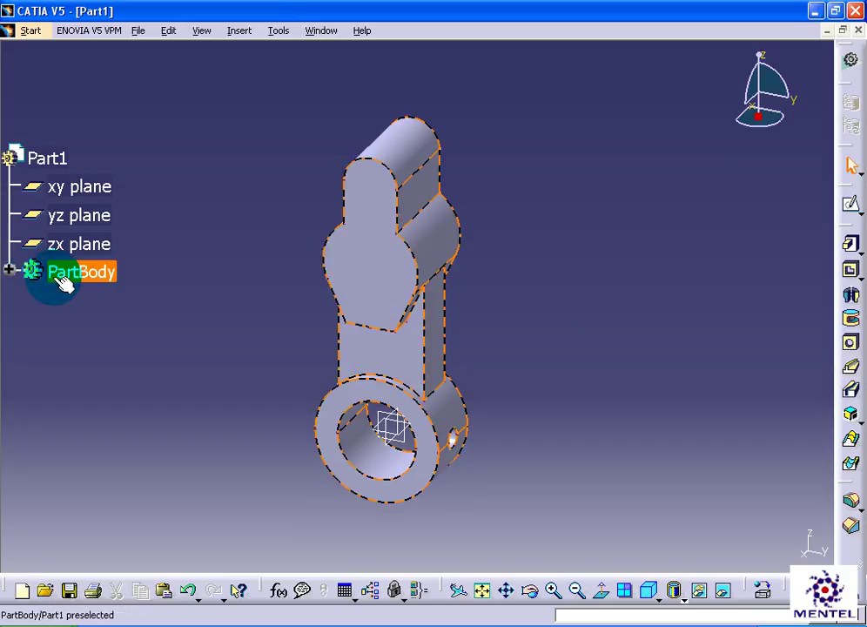
{"action": "left_click", "coordinate": [18, 272]}
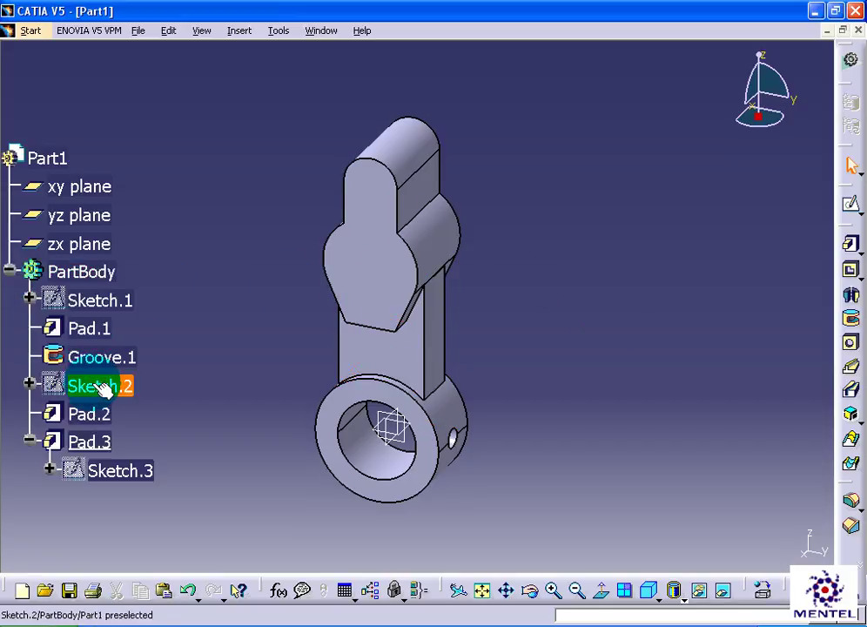
Step: Show Sketch.2 again over the lever head
{"action": "right_click", "coordinate": [103, 389]}
{"action": "left_click", "coordinate": [117, 87]}
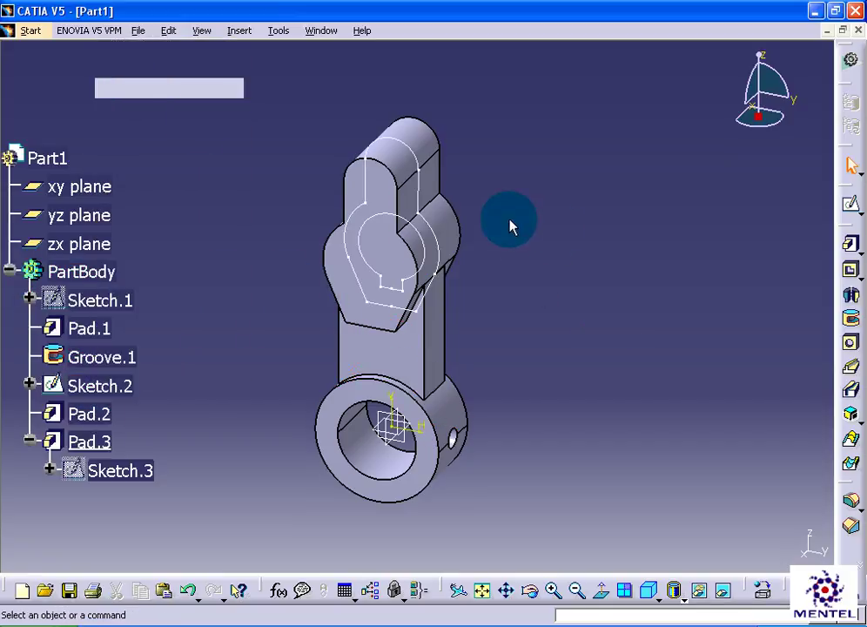
{"action": "middle_click_drag", "start_coordinate": [522, 232], "coordinate": [564, 287]}
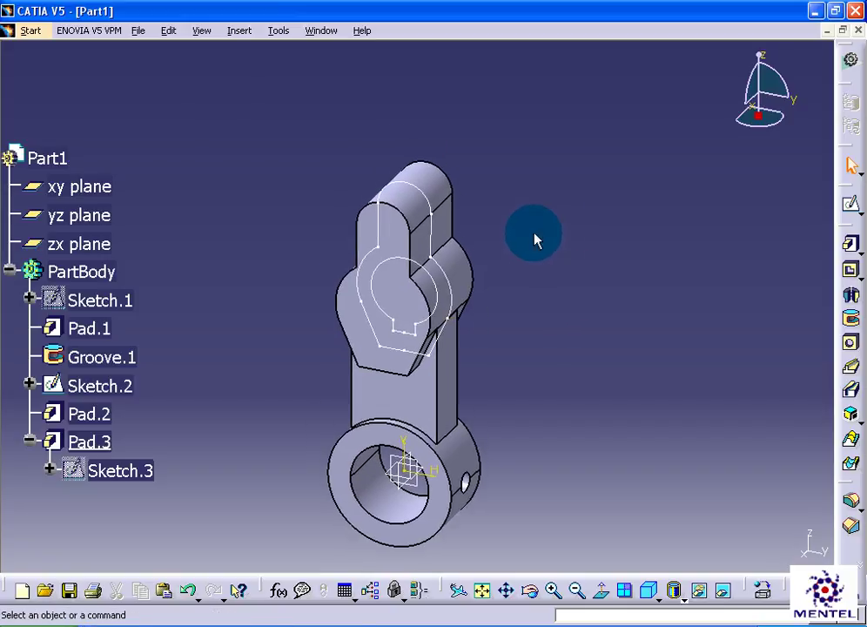
{"action": "left_click", "coordinate": [486, 275]}
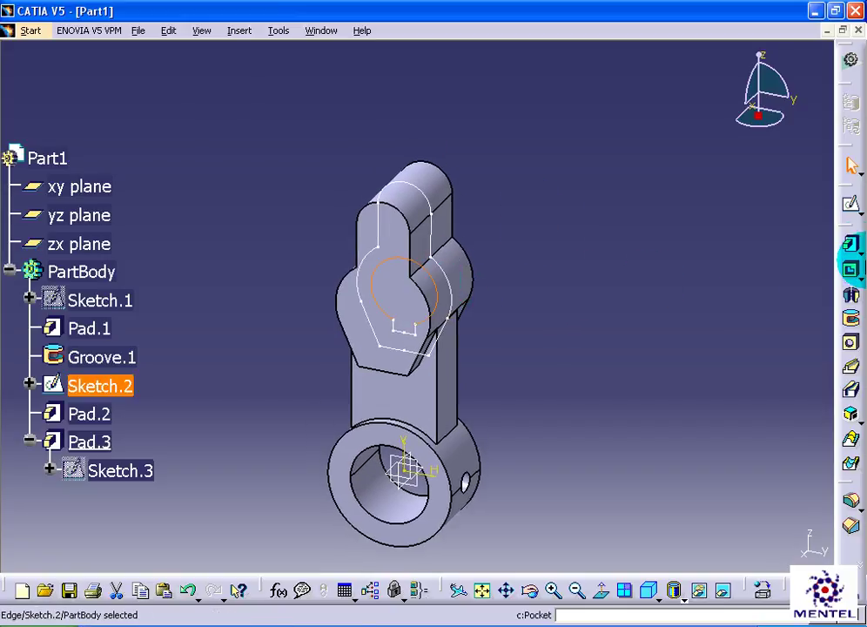
{"action": "left_click", "coordinate": [701, 293]}
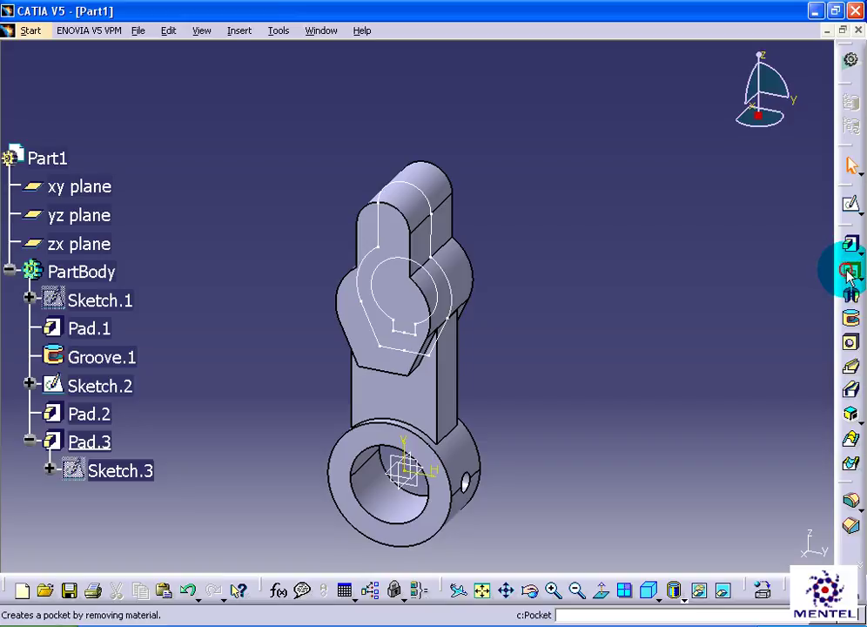
Step: Start a pocket, cancel it, and select the yz plane
{"action": "left_click", "coordinate": [851, 273]}
{"action": "right_click", "coordinate": [657, 189]}
{"action": "left_click", "coordinate": [688, 228]}
{"action": "left_click", "coordinate": [675, 318]}
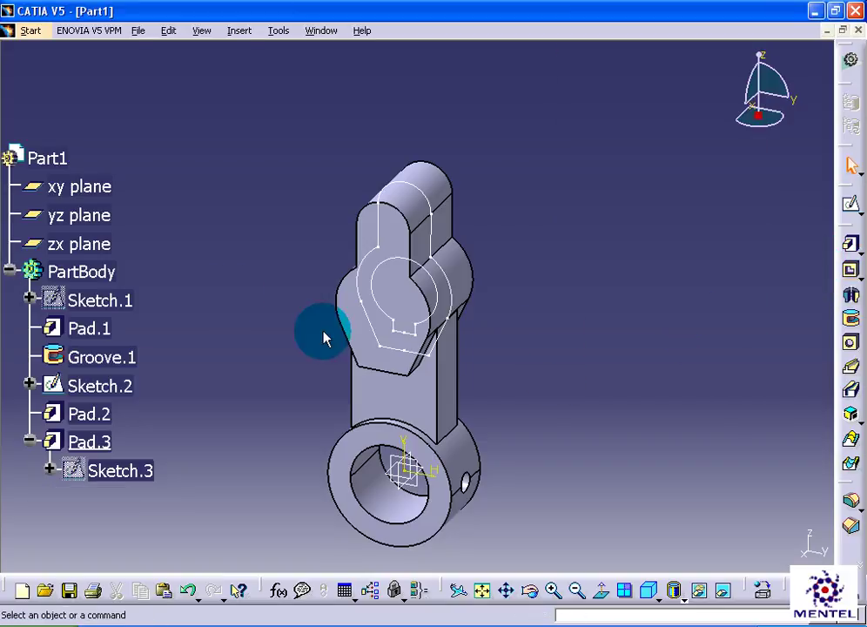
{"action": "left_click", "coordinate": [129, 222]}
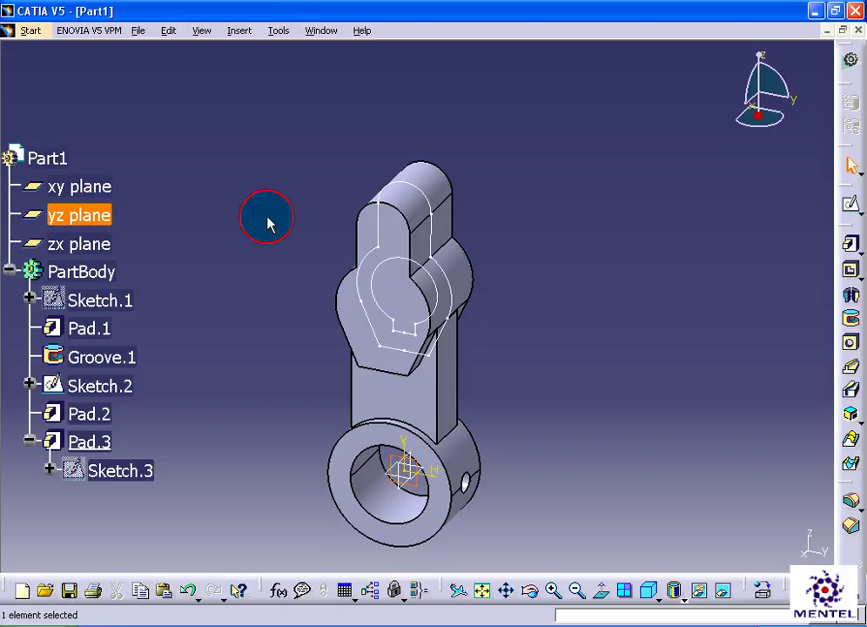
Step: Create Sketch.4 on the yz plane with a tall rectangle above the head centre
{"action": "left_click", "coordinate": [850, 204]}
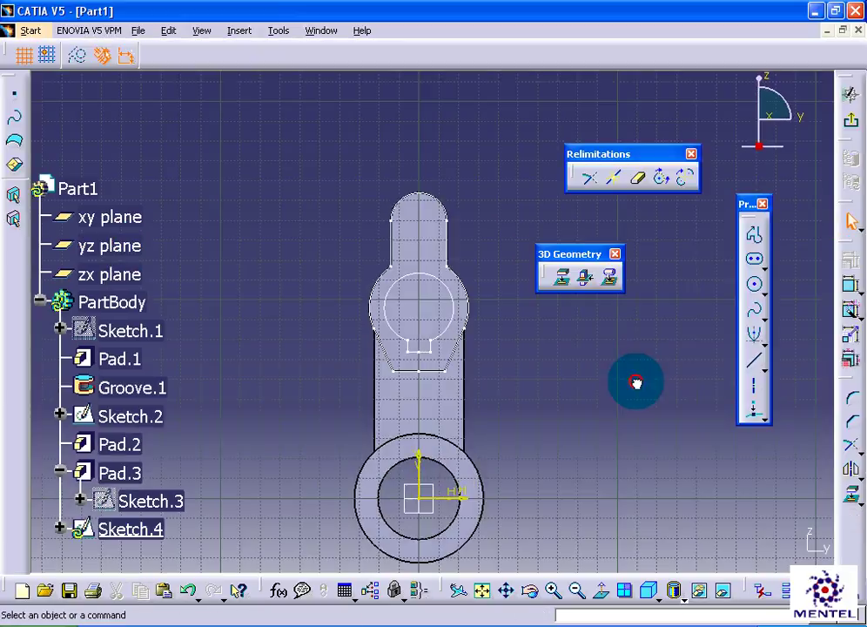
{"action": "mouse_move", "coordinate": [609, 362]}
{"action": "middle_mouse_down"}
{"action": "mouse_move", "coordinate": [574, 416]}
{"action": "mouse_move", "coordinate": [574, 331]}
{"action": "middle_mouse_up"}
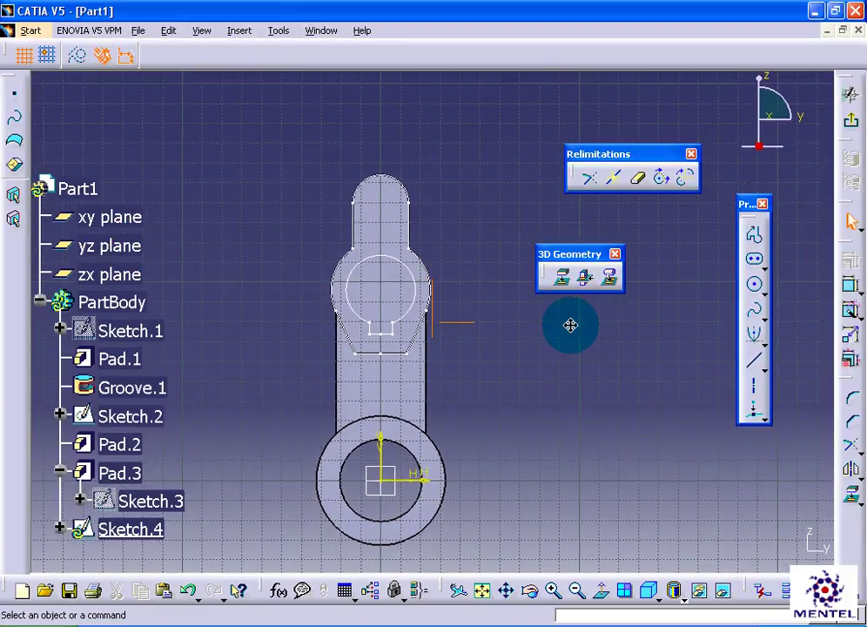
{"action": "left_click", "coordinate": [763, 270]}
{"action": "left_click", "coordinate": [662, 284]}
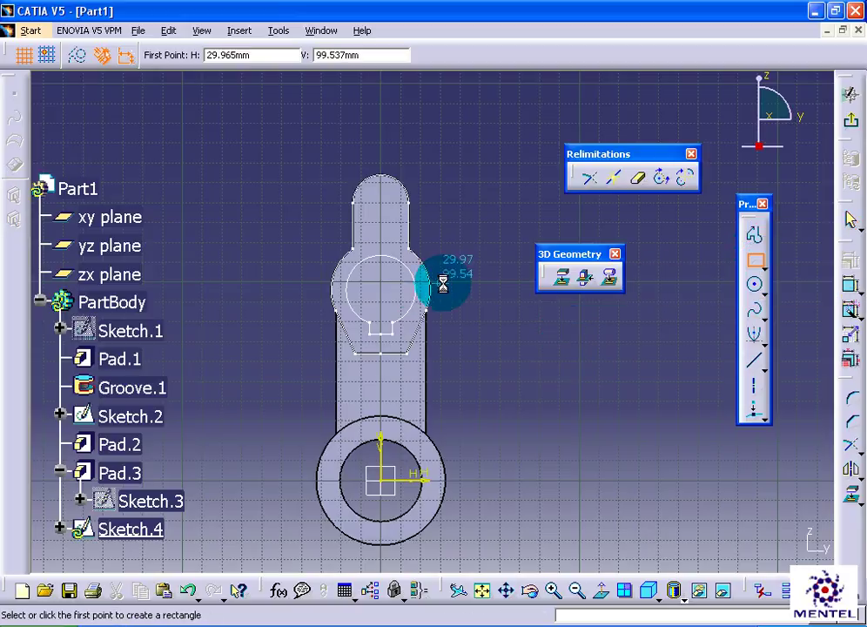
{"action": "left_click", "coordinate": [325, 124]}
{"action": "left_click", "coordinate": [760, 274]}
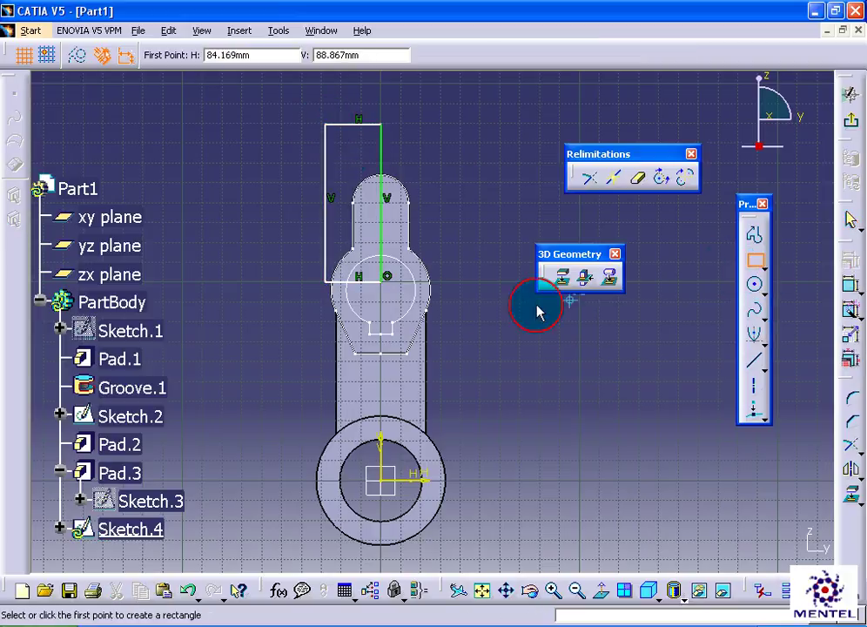
{"action": "left_click", "coordinate": [383, 286]}
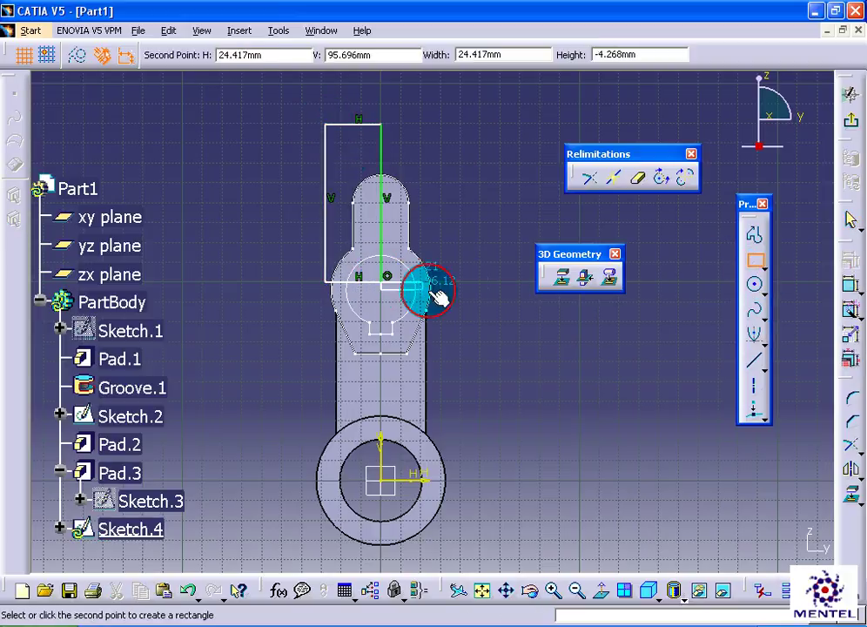
Step: Draw a second rectangle rightward from the head centre, 96 above the ring centre
{"action": "left_click", "coordinate": [498, 309]}
{"action": "middle_click_drag", "start_coordinate": [586, 362], "coordinate": [564, 339]}
{"action": "left_click", "coordinate": [852, 284]}
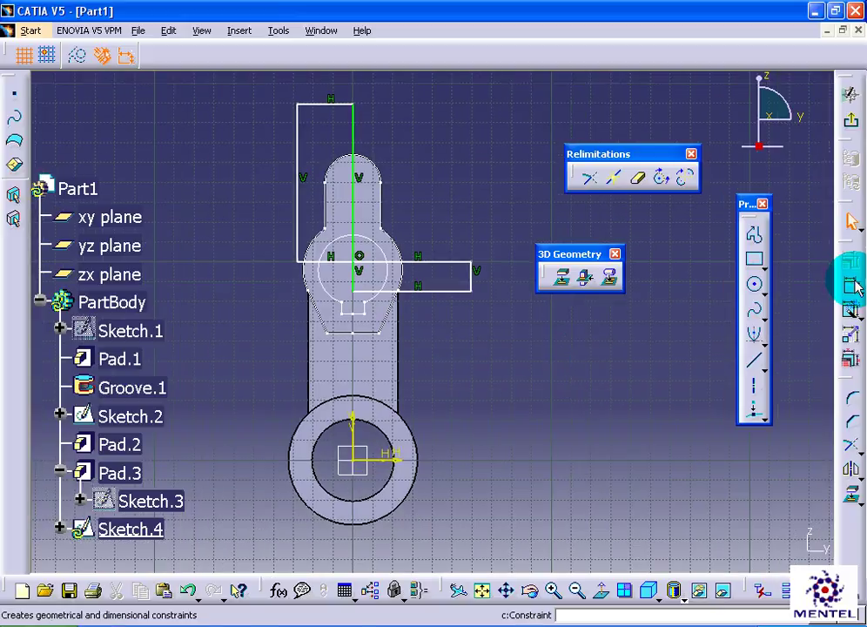
{"action": "left_click", "coordinate": [388, 455]}
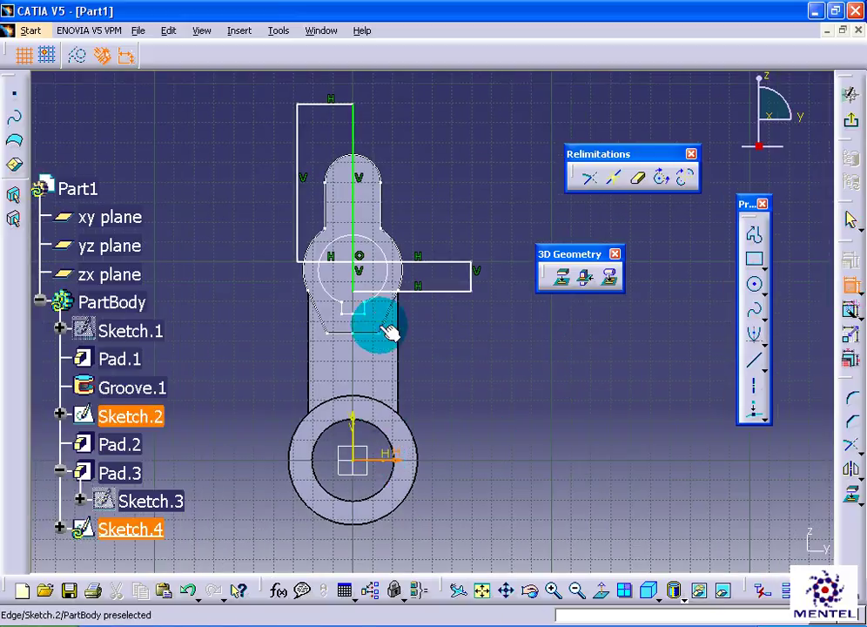
{"action": "left_click", "coordinate": [359, 260]}
{"action": "left_click", "coordinate": [248, 342]}
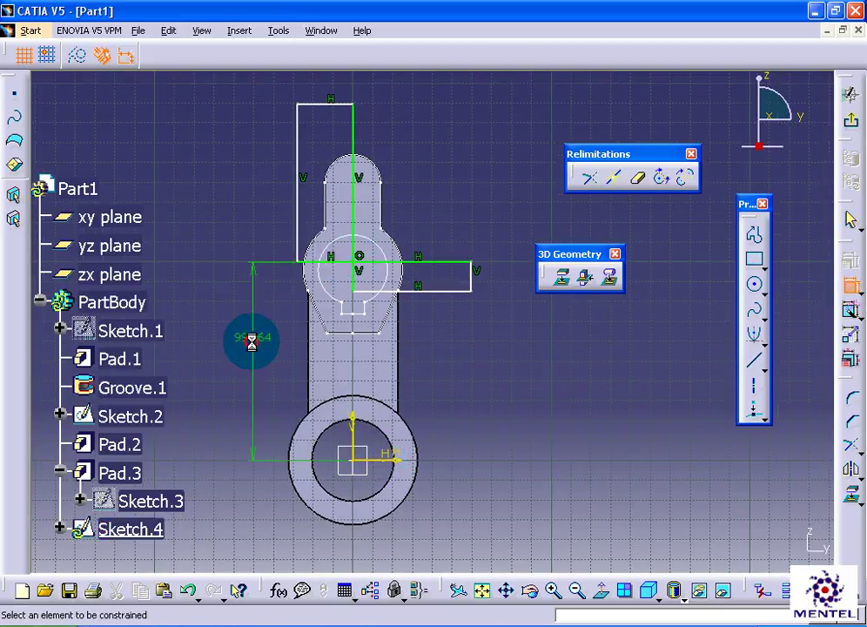
{"action": "double_click", "coordinate": [253, 342]}
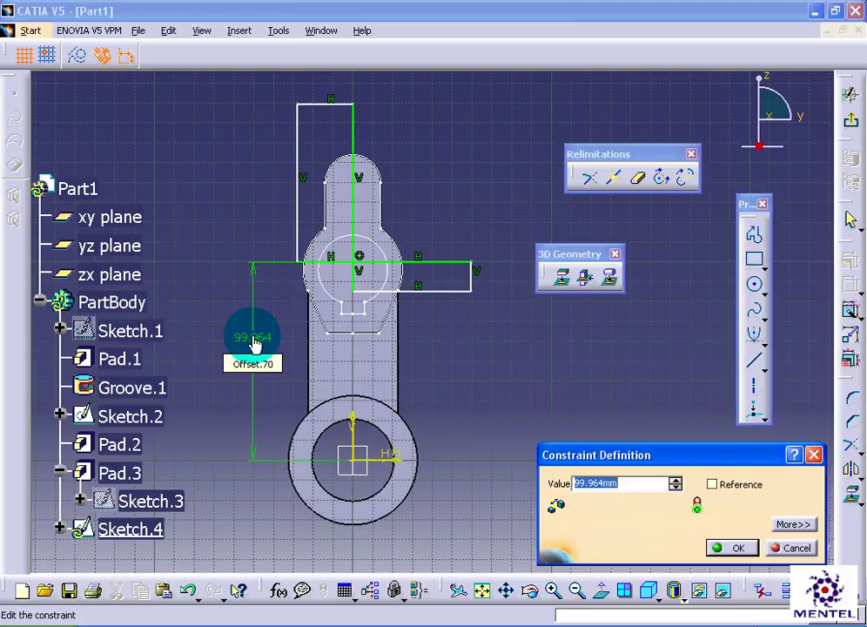
{"action": "type", "text": "96"}
{"action": "key", "text": "Return"}
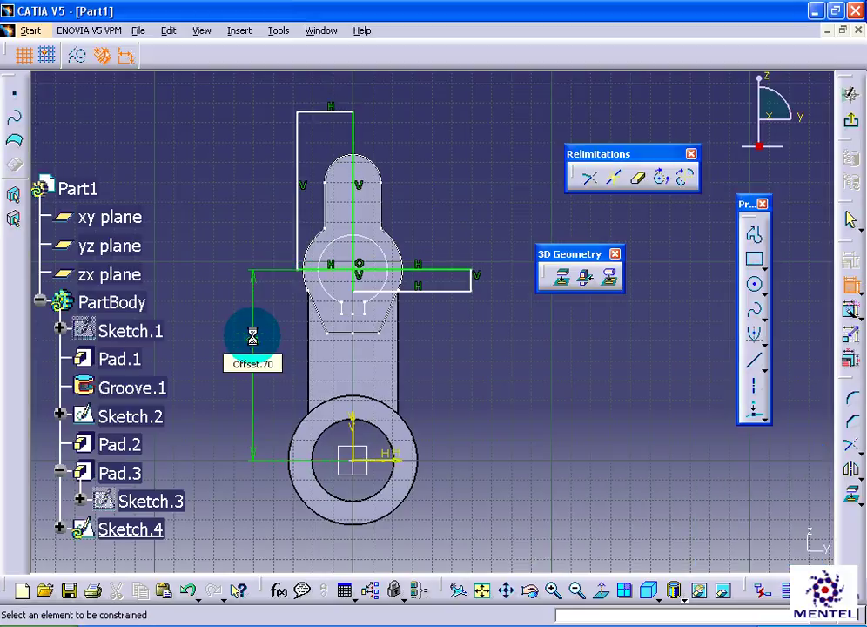
Step: Dimension the narrow rectangle 14 mm high and 36 mm long
{"action": "left_click", "coordinate": [468, 283]}
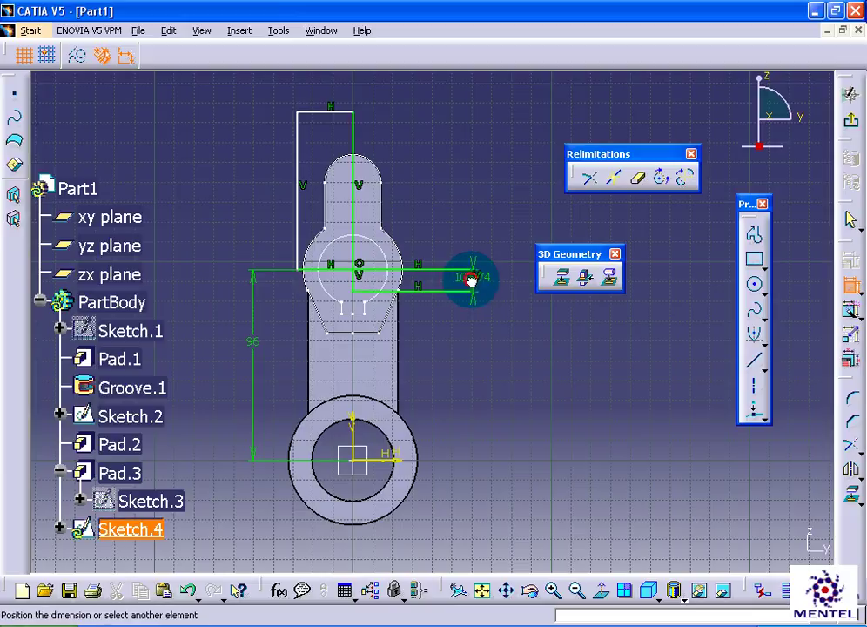
{"action": "left_click", "coordinate": [522, 341]}
{"action": "double_click", "coordinate": [521, 345]}
{"action": "type", "text": "28/2"}
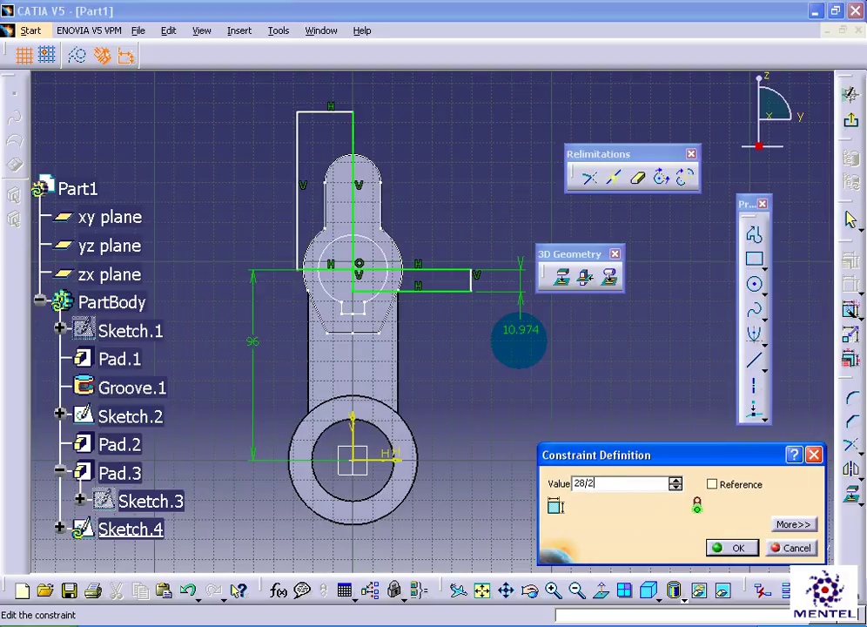
{"action": "key", "text": "Return"}
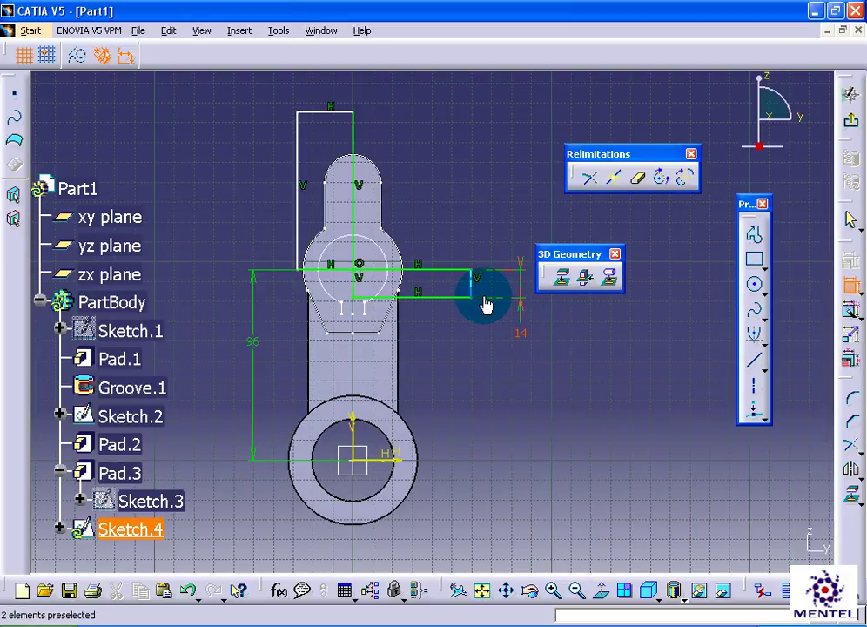
{"action": "left_click", "coordinate": [454, 271]}
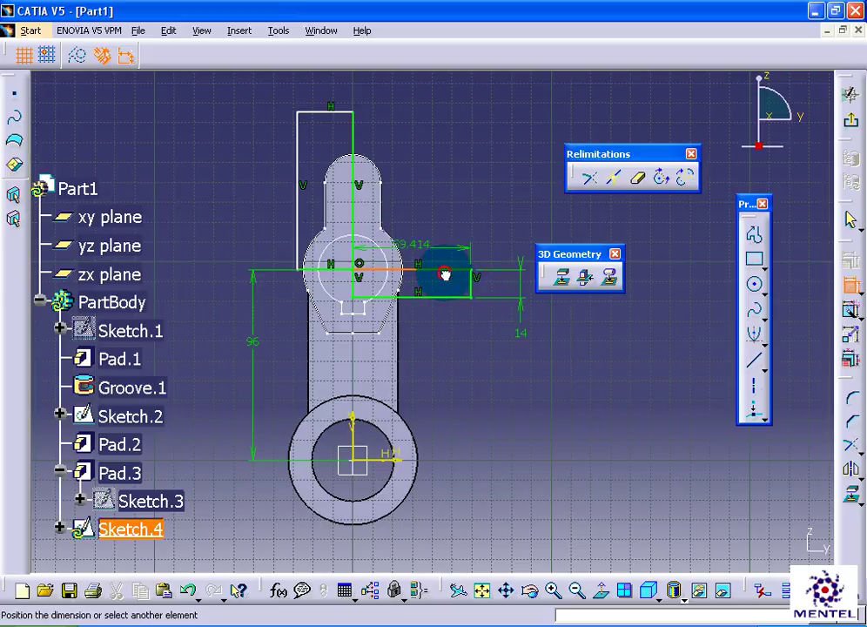
{"action": "double_click", "coordinate": [434, 190]}
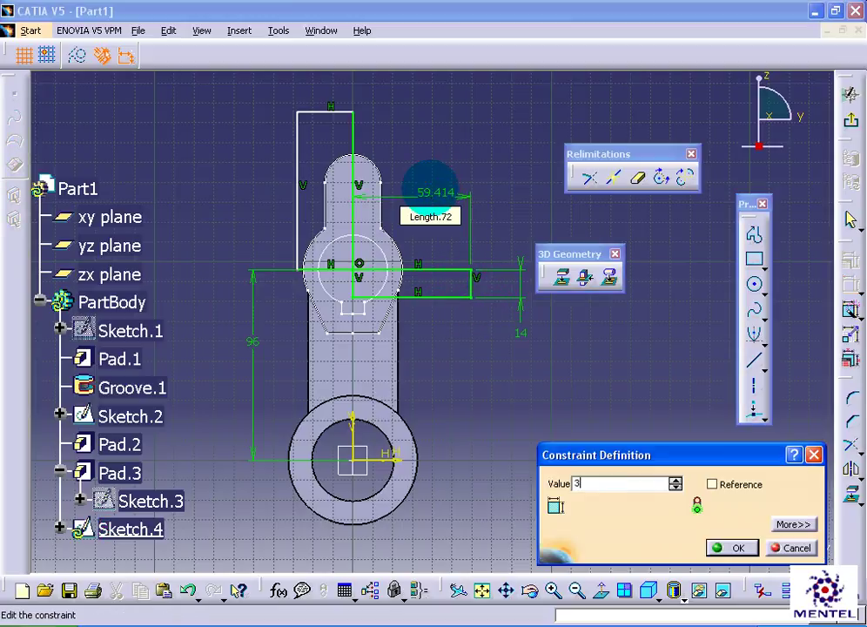
{"action": "left_click", "coordinate": [300, 165]}
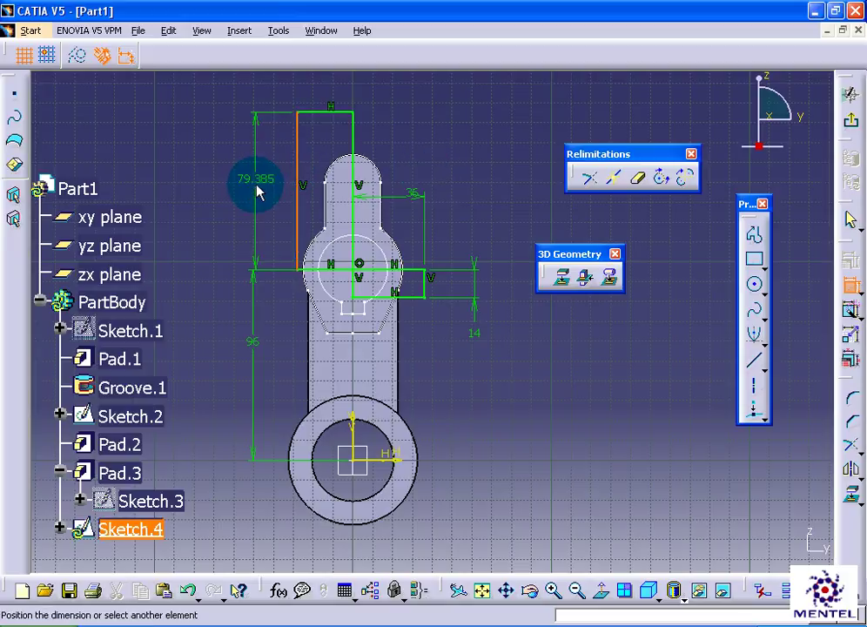
{"action": "key", "text": "Escape"}
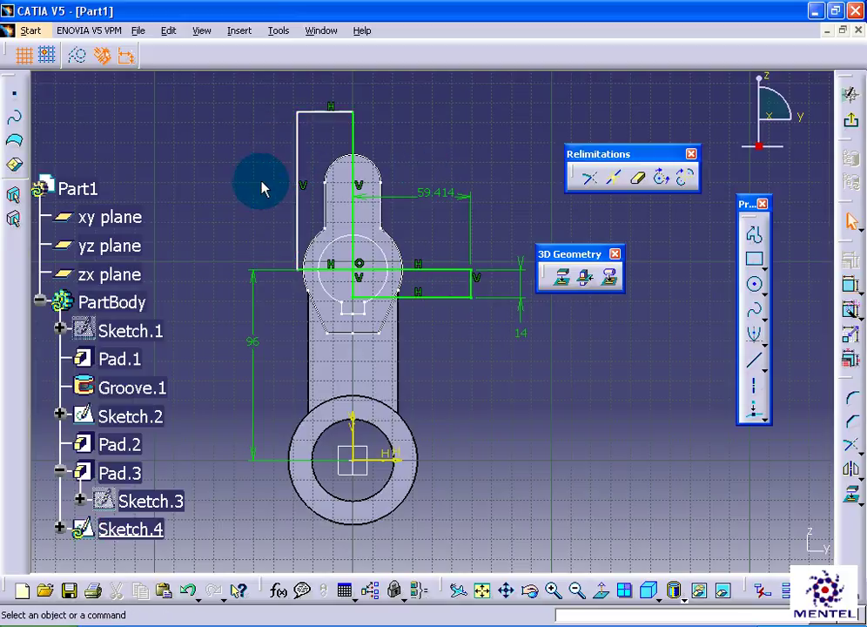
{"action": "double_click", "coordinate": [437, 193]}
{"action": "type", "text": "36"}
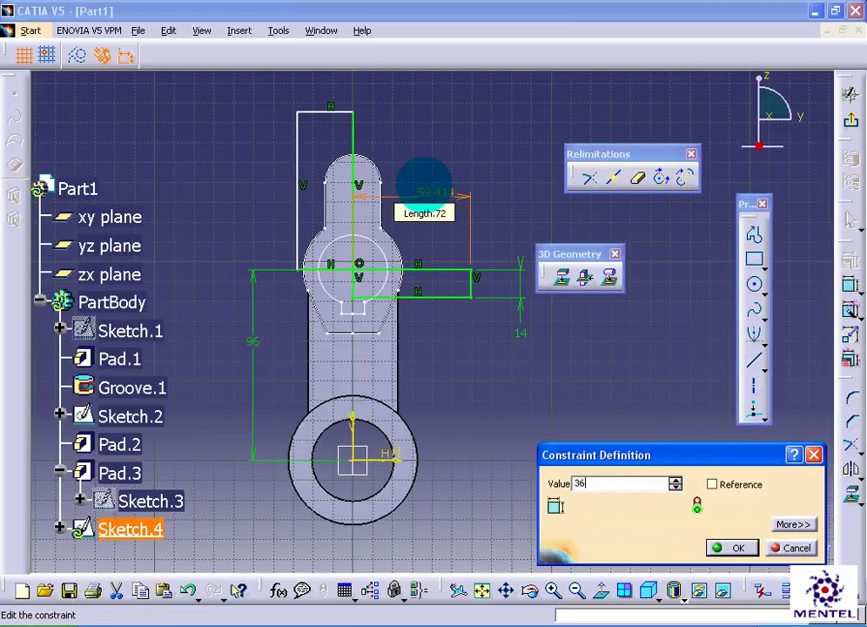
{"action": "key", "text": "Return"}
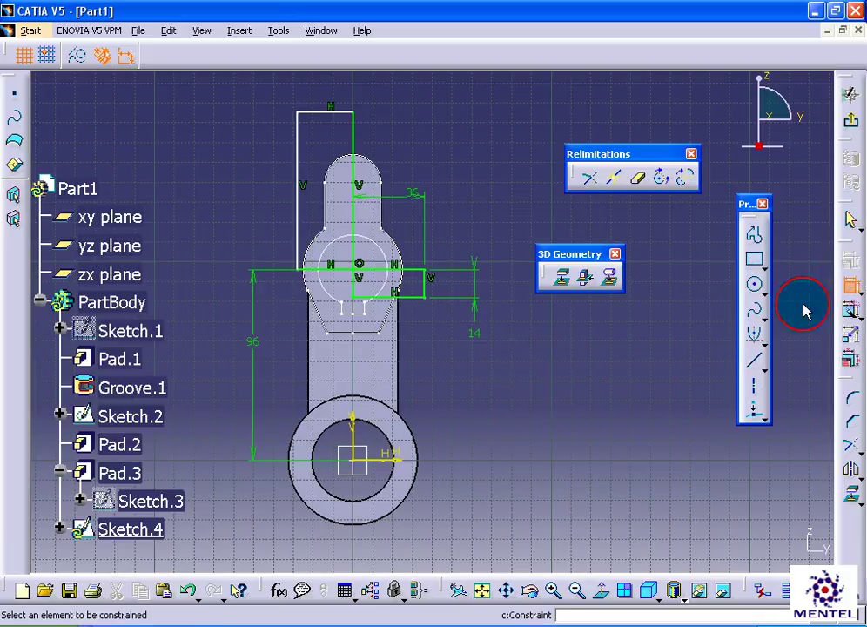
Step: Place the tall rectangle's top line 166 above the ring centre
{"action": "left_click", "coordinate": [389, 457]}
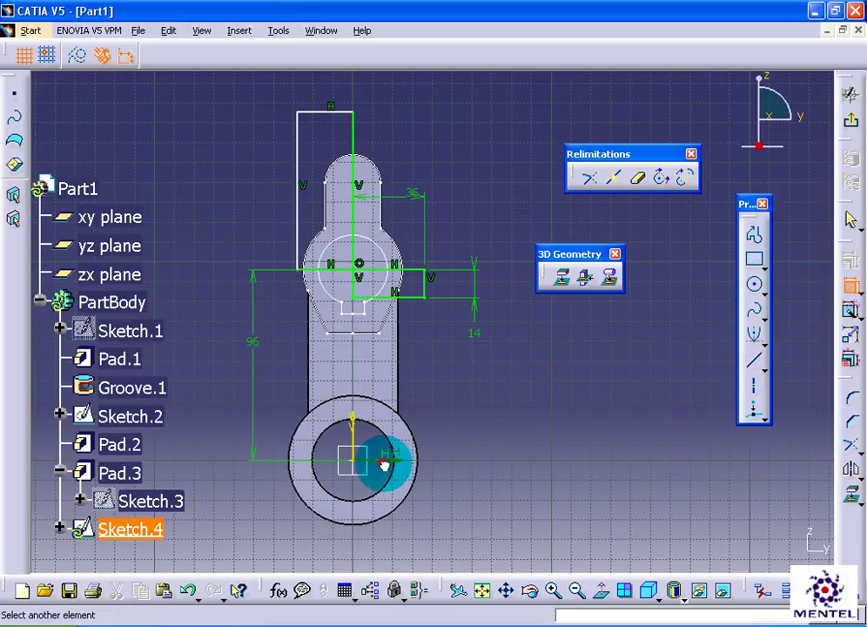
{"action": "left_click", "coordinate": [331, 118]}
{"action": "left_click", "coordinate": [228, 239]}
{"action": "double_click", "coordinate": [230, 237]}
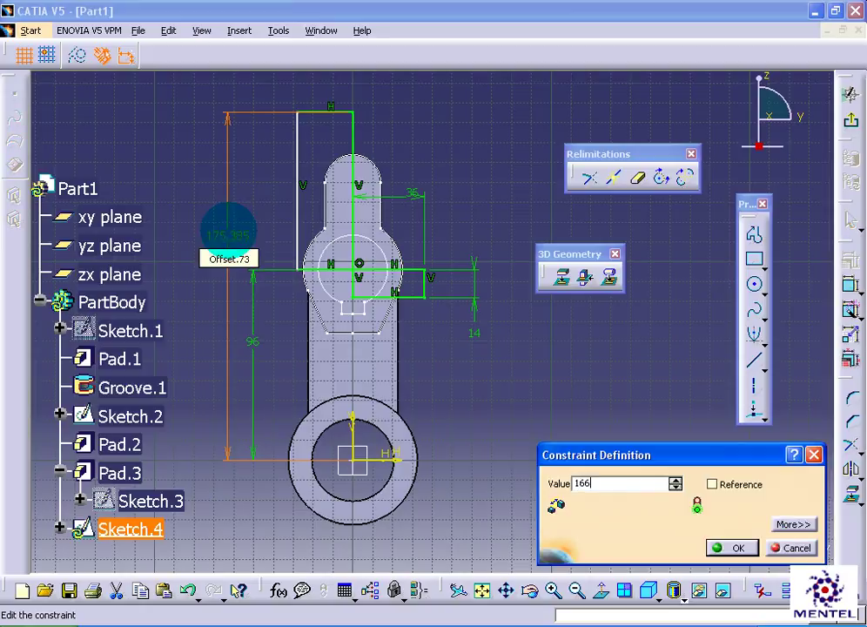
{"action": "key", "text": "Return"}
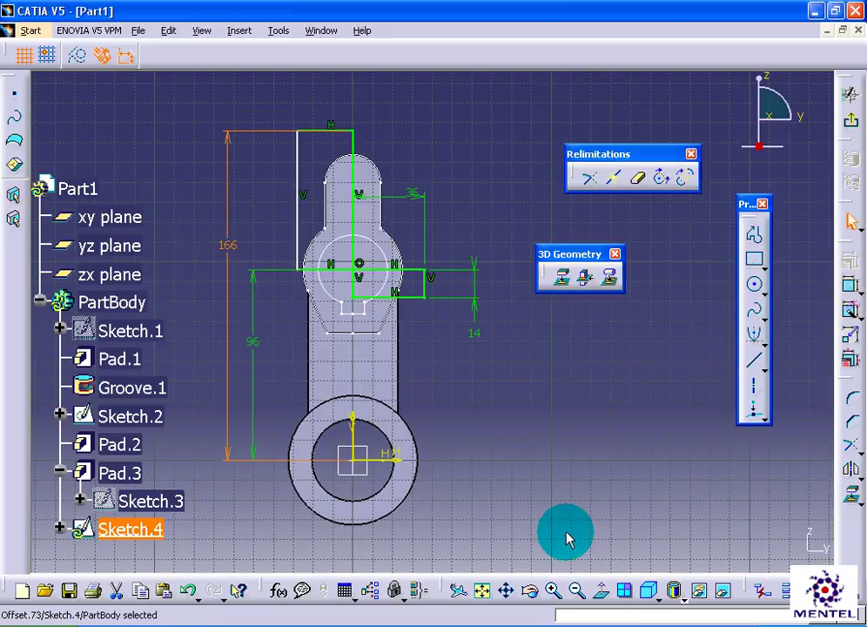
{"action": "left_click", "coordinate": [562, 531]}
Step: Set the tall rectangle's top edge width to 22
{"action": "left_click", "coordinate": [851, 286]}
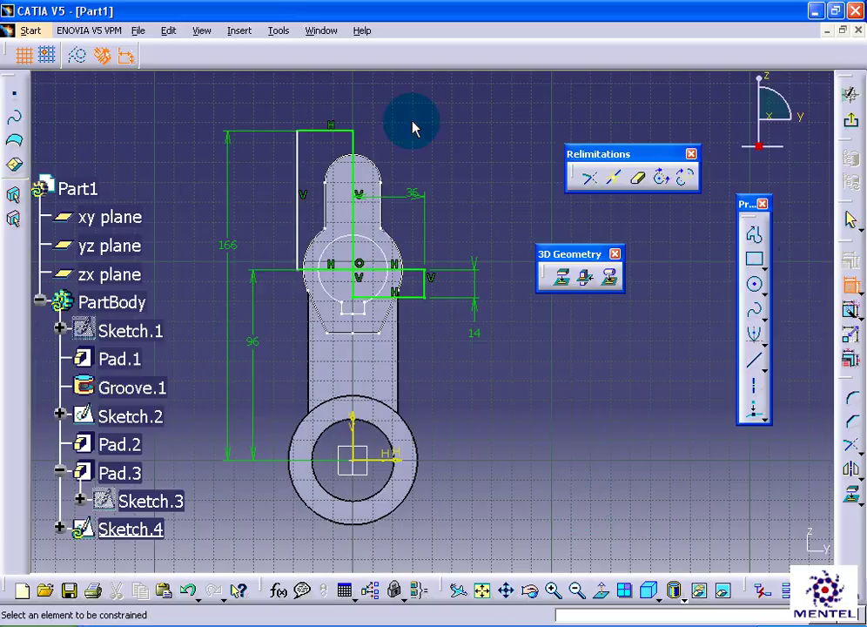
{"action": "left_click", "coordinate": [335, 131]}
{"action": "double_click", "coordinate": [325, 91]}
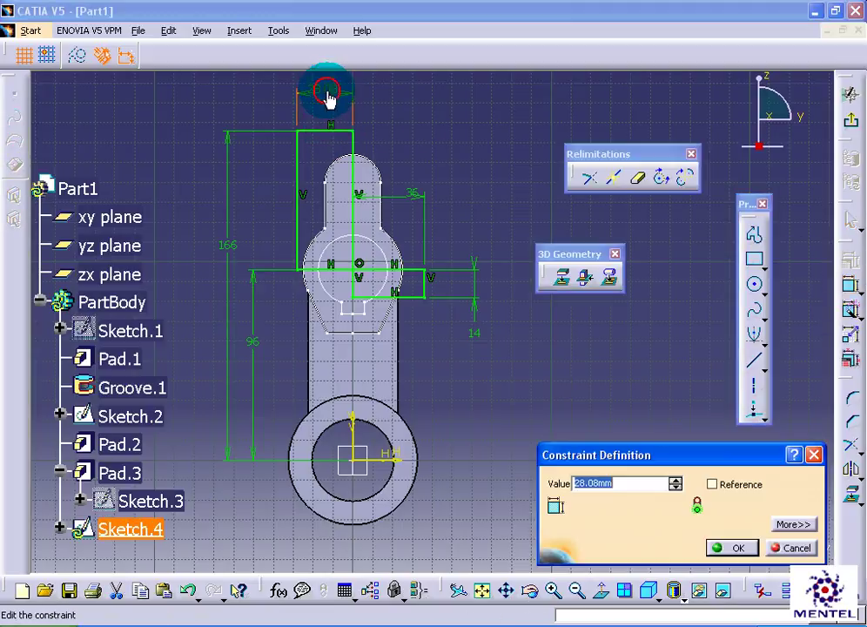
{"action": "type", "text": "2"}
{"action": "key", "text": "Return"}
{"action": "left_click", "coordinate": [449, 140]}
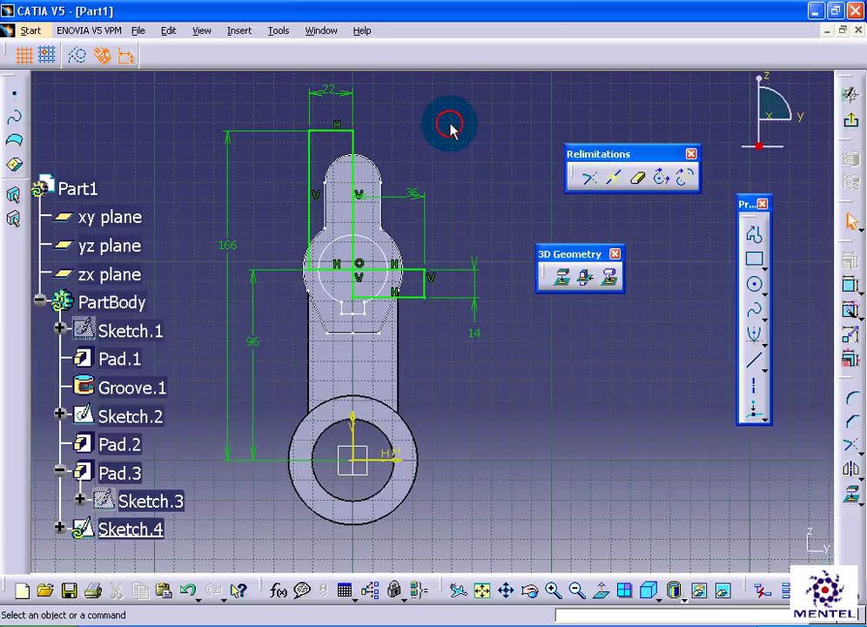
Step: Leave the sketch and revolve Sketch.4's top rectangle into a vertical cylindrical boss capping the head
{"action": "left_click", "coordinate": [851, 128]}
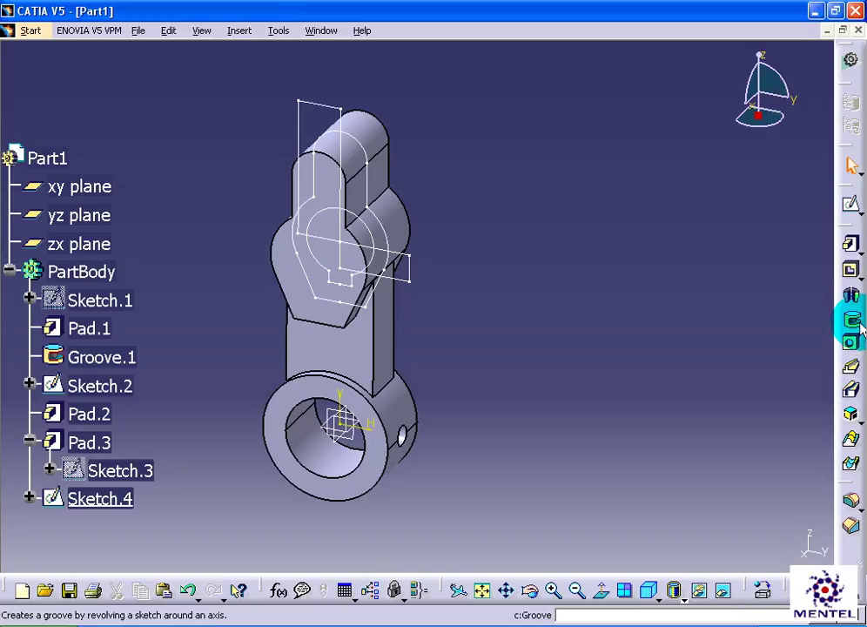
{"action": "left_click", "coordinate": [851, 295]}
{"action": "right_click", "coordinate": [718, 278]}
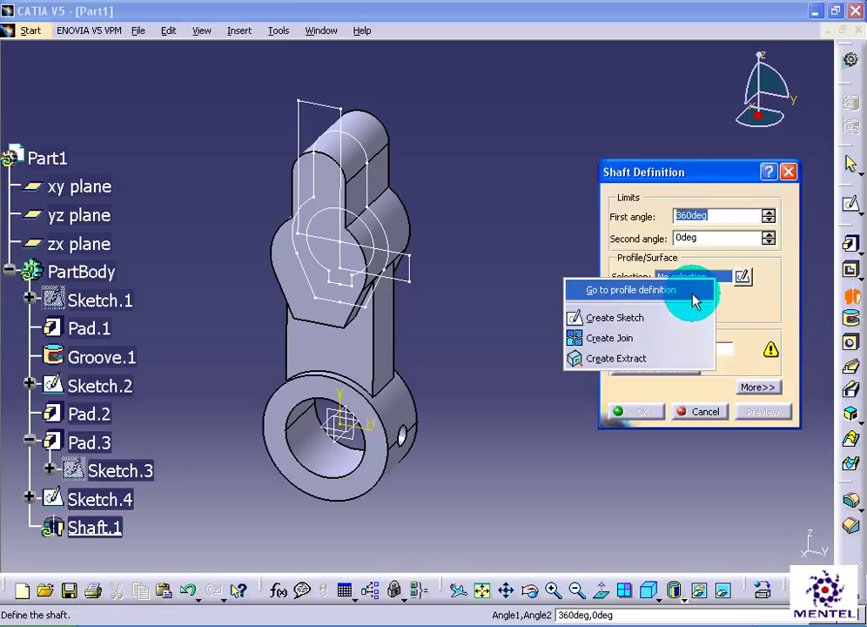
{"action": "left_click", "coordinate": [696, 291]}
{"action": "left_click", "coordinate": [340, 117]}
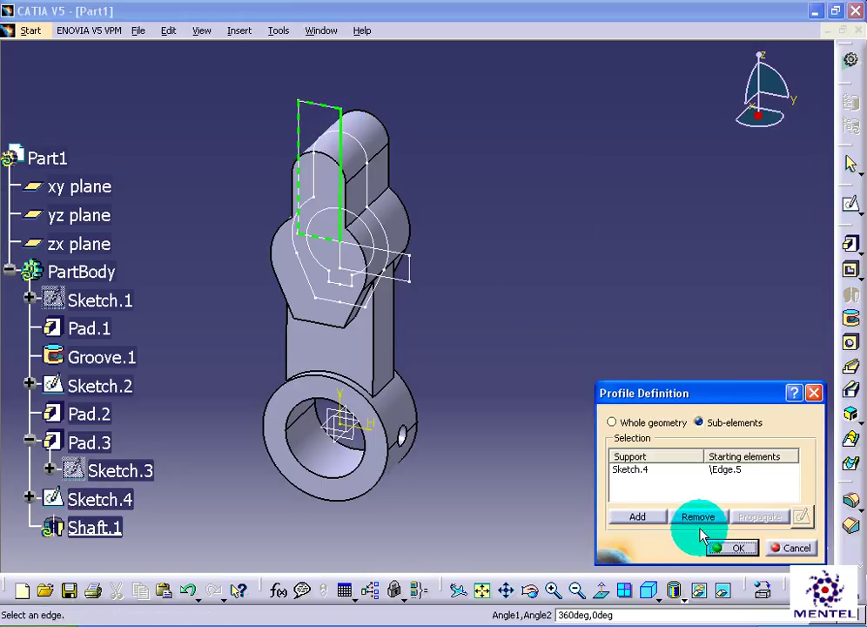
{"action": "left_click", "coordinate": [729, 547]}
{"action": "left_click", "coordinate": [349, 130]}
{"action": "left_click", "coordinate": [639, 411]}
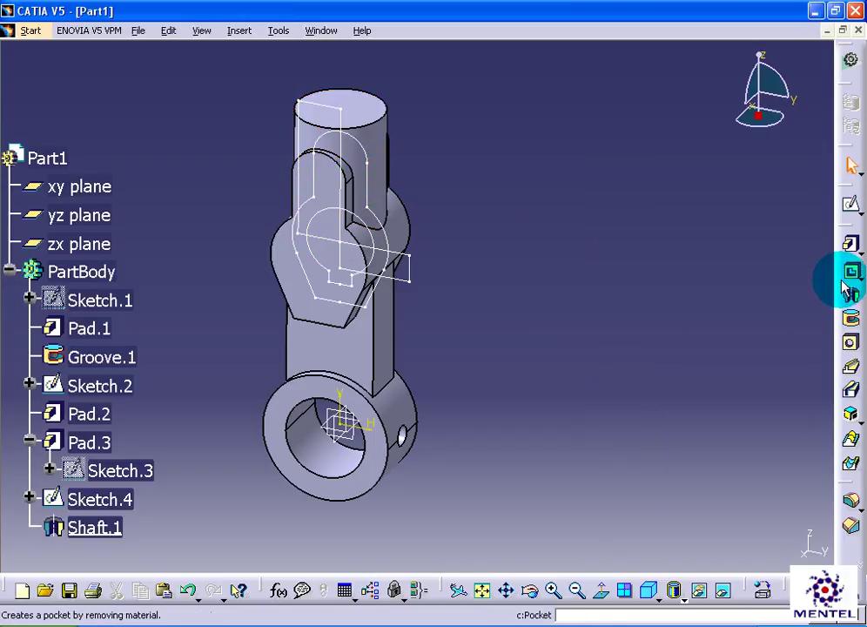
Step: Revolve Sketch.4's side rectangle about its edge into a sideways cylindrical boss (Shaft.2)
{"action": "left_click", "coordinate": [851, 294]}
{"action": "right_click", "coordinate": [672, 277]}
{"action": "left_click", "coordinate": [697, 284]}
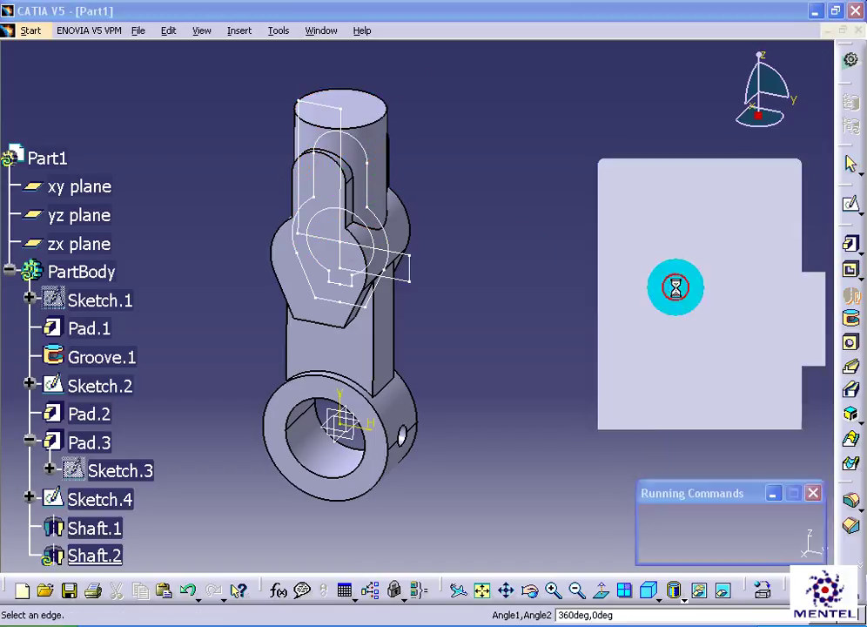
{"action": "left_click", "coordinate": [410, 271]}
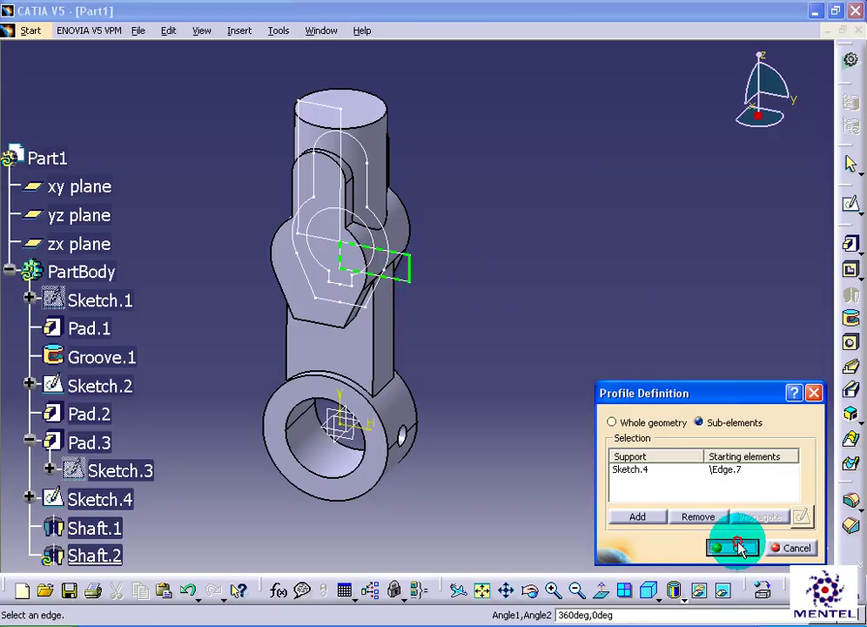
{"action": "left_click", "coordinate": [731, 548]}
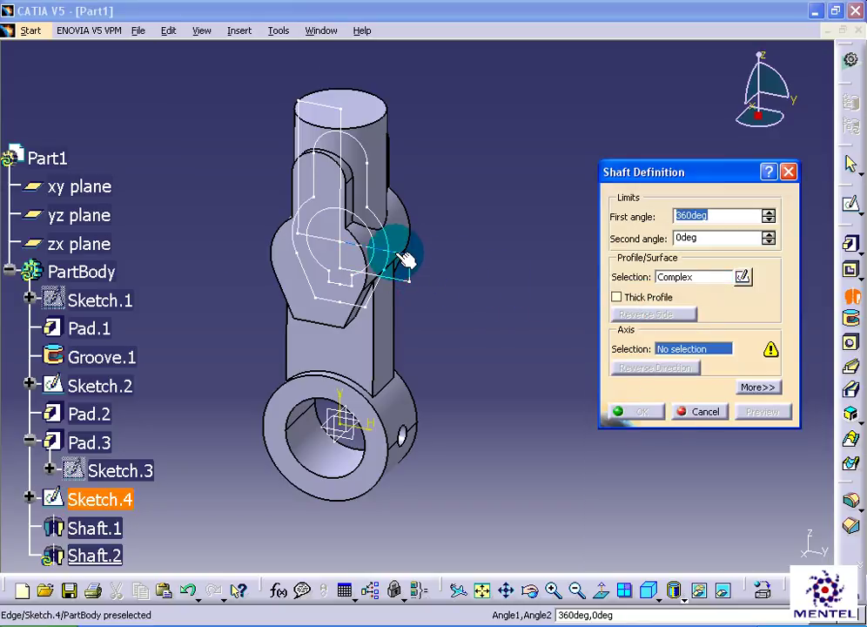
{"action": "left_click", "coordinate": [410, 248]}
{"action": "left_click", "coordinate": [639, 411]}
{"action": "left_click", "coordinate": [618, 381]}
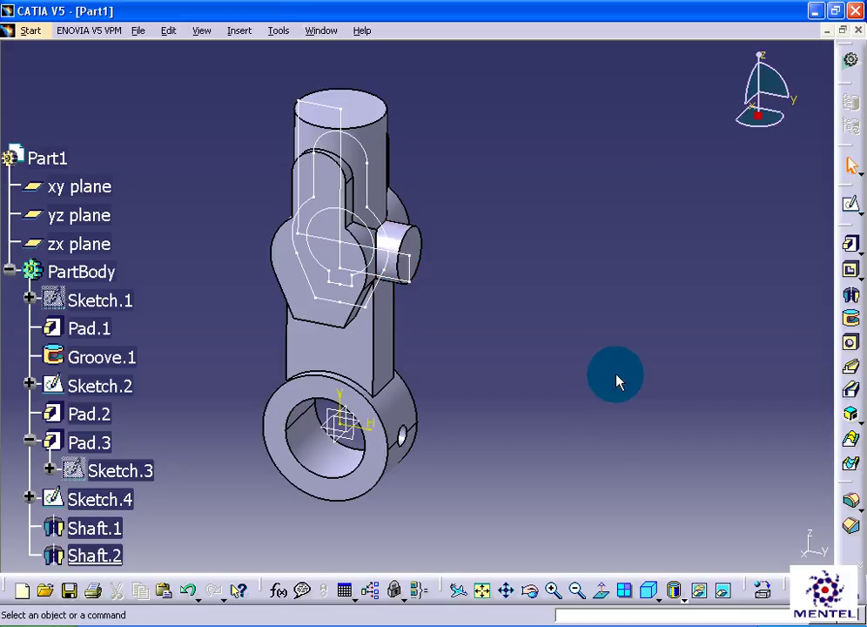
Step: Pocket a slot through the head from a Sketch.2 edge, mirrored extent, 61 mm deep
{"action": "left_click", "coordinate": [844, 271]}
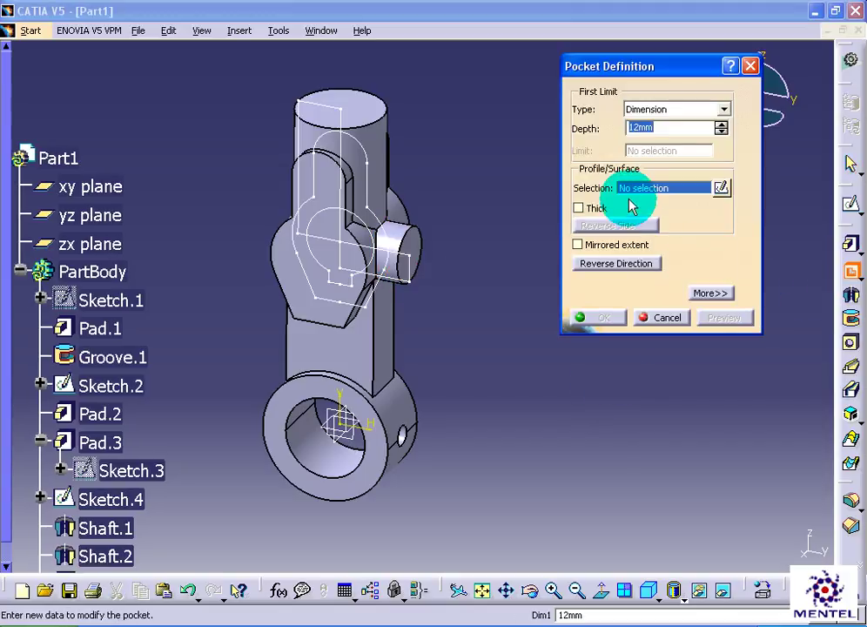
{"action": "right_click", "coordinate": [637, 196]}
{"action": "left_click", "coordinate": [659, 200]}
{"action": "left_click", "coordinate": [384, 224]}
{"action": "left_click", "coordinate": [731, 544]}
{"action": "left_click", "coordinate": [615, 245]}
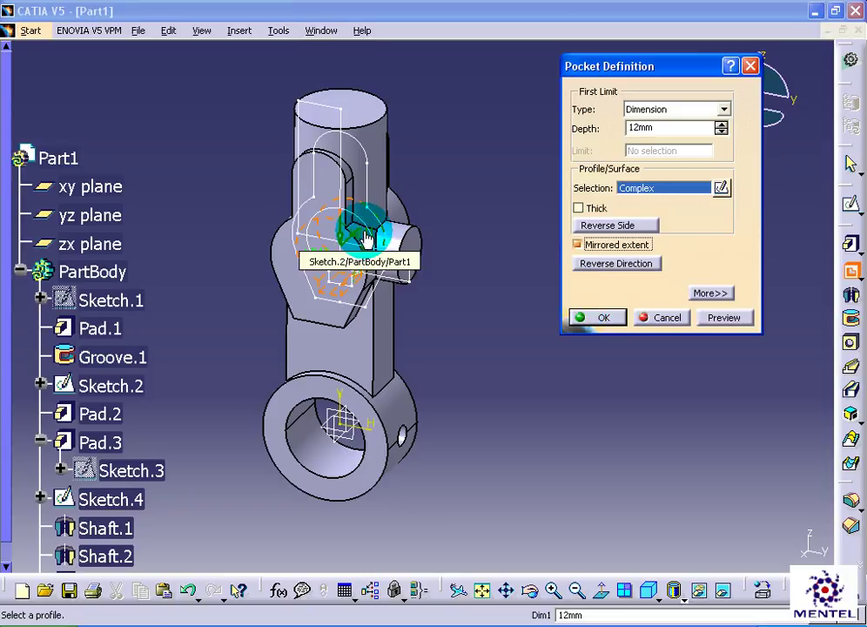
{"action": "left_click_drag", "start_coordinate": [366, 239], "coordinate": [411, 193]}
{"action": "left_click", "coordinate": [604, 316]}
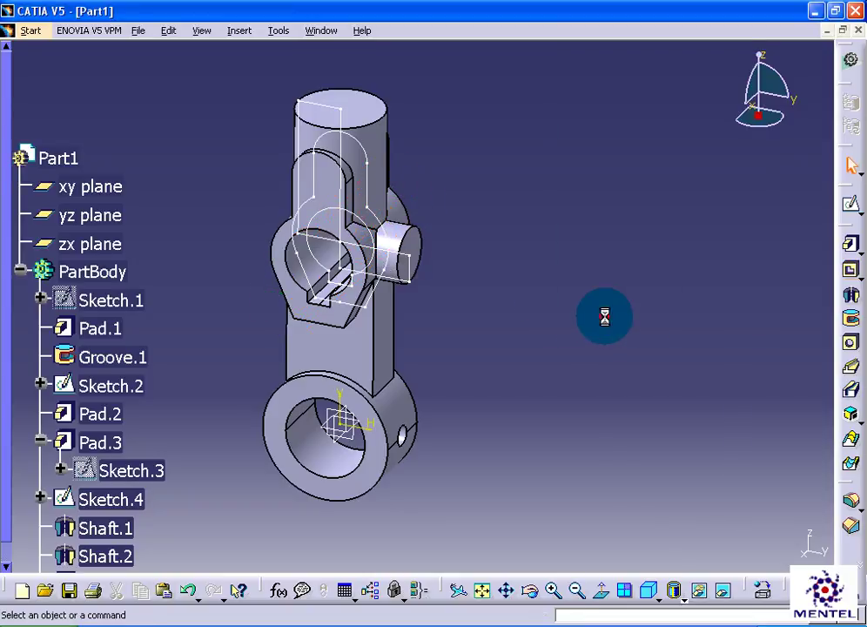
{"action": "left_click", "coordinate": [607, 325]}
Step: Hide Sketch.4 and the Sketch.2 wireframe
{"action": "middle_click_drag", "start_coordinate": [566, 329], "coordinate": [585, 350]}
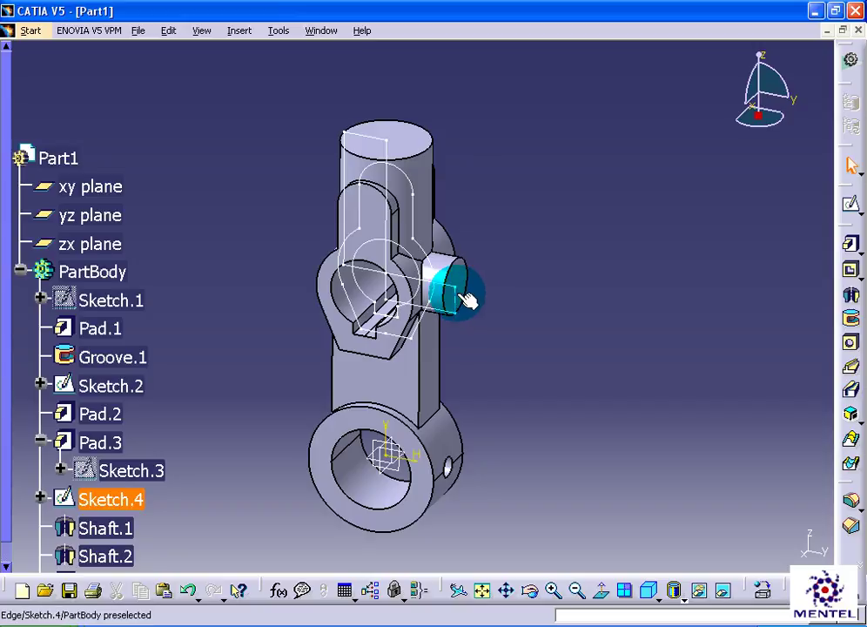
{"action": "right_click", "coordinate": [467, 300]}
{"action": "left_click", "coordinate": [488, 346]}
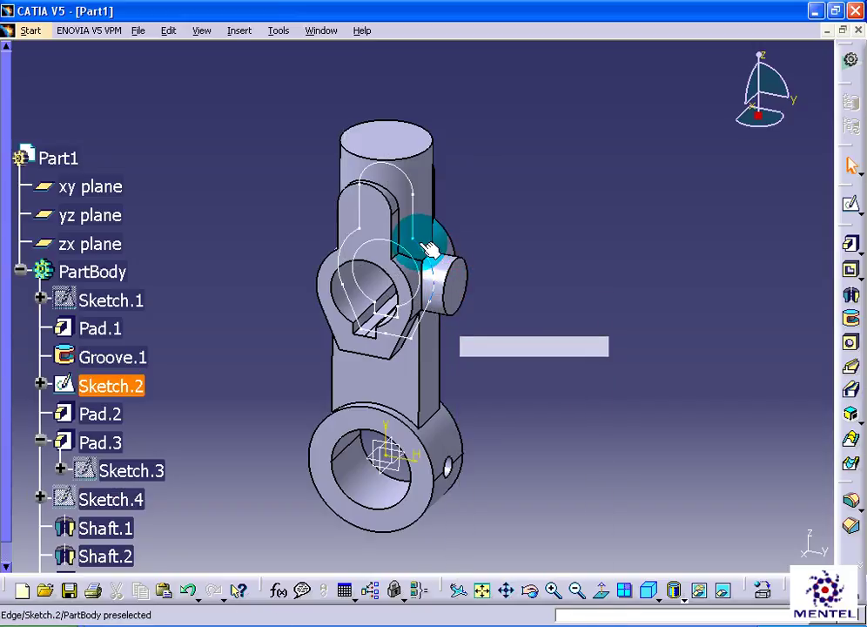
{"action": "right_click", "coordinate": [430, 248]}
{"action": "left_click", "coordinate": [448, 293]}
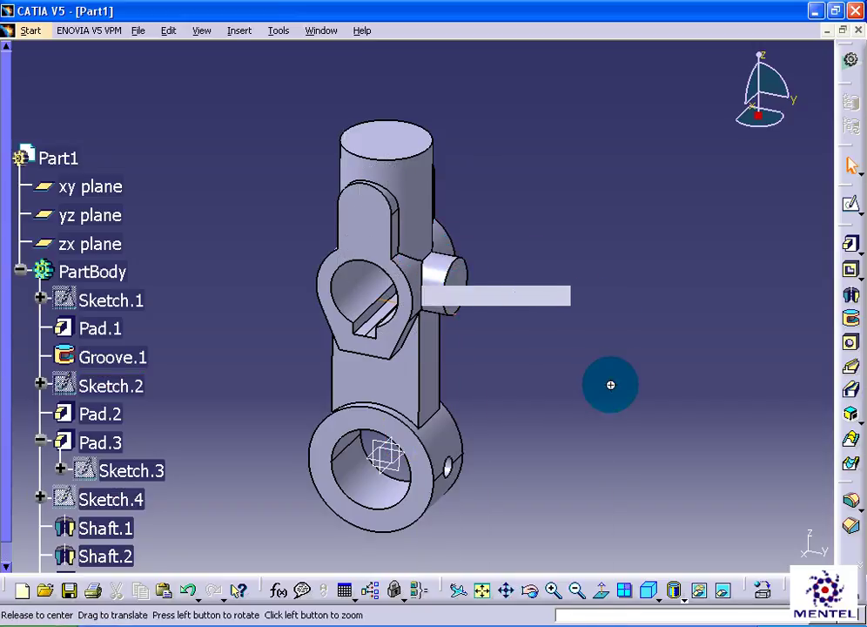
Step: Drill a 10 mm Up To Next hole into the end face of the side boss
{"action": "middle_click_drag", "start_coordinate": [612, 392], "coordinate": [636, 368]}
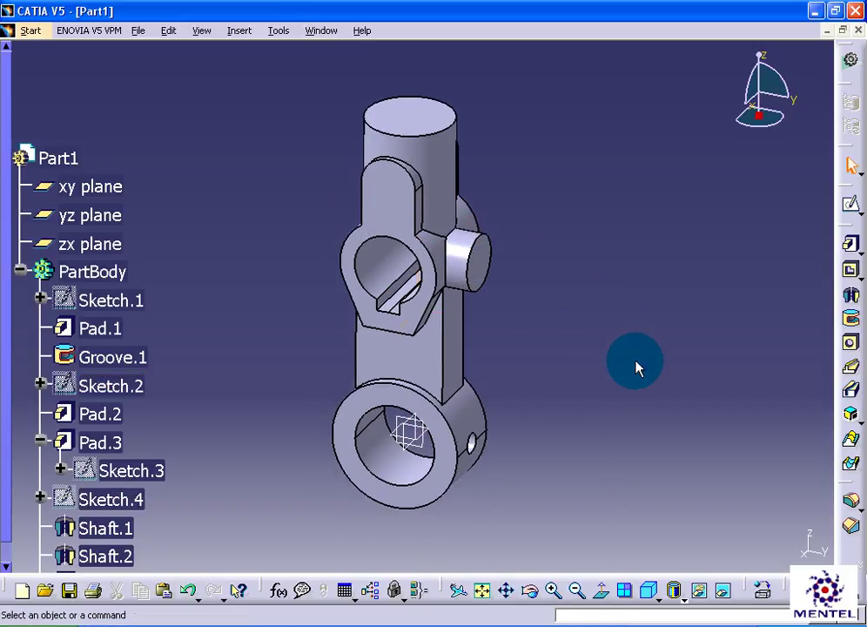
{"action": "left_click", "coordinate": [503, 261]}
{"action": "left_click", "coordinate": [851, 343]}
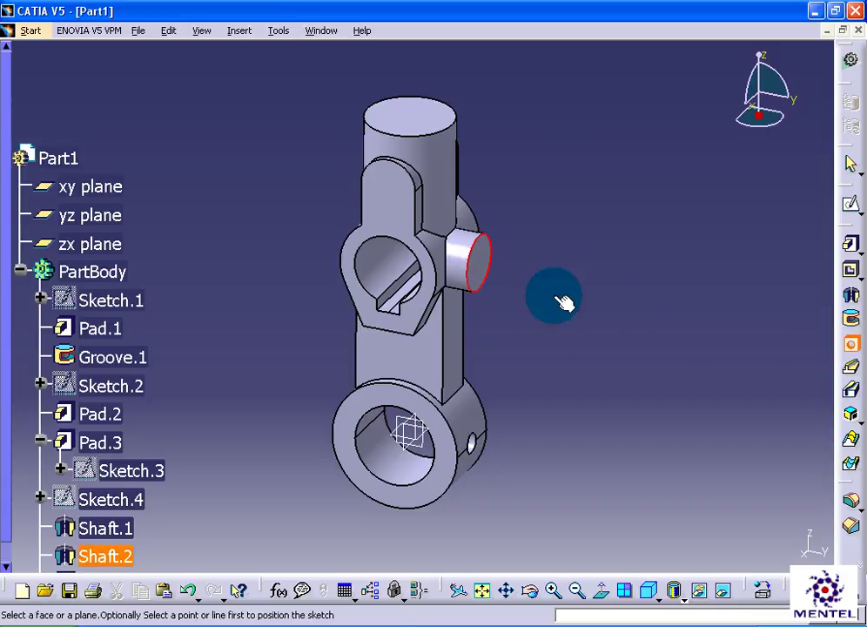
{"action": "left_click", "coordinate": [478, 263]}
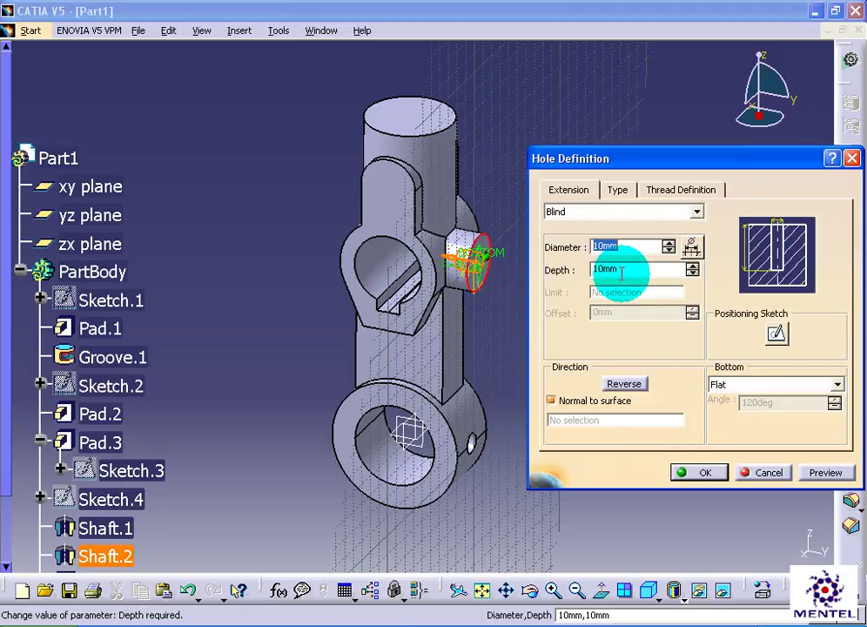
{"action": "left_click", "coordinate": [629, 212]}
{"action": "left_click", "coordinate": [628, 238]}
{"action": "left_click", "coordinate": [813, 470]}
{"action": "left_click", "coordinate": [692, 471]}
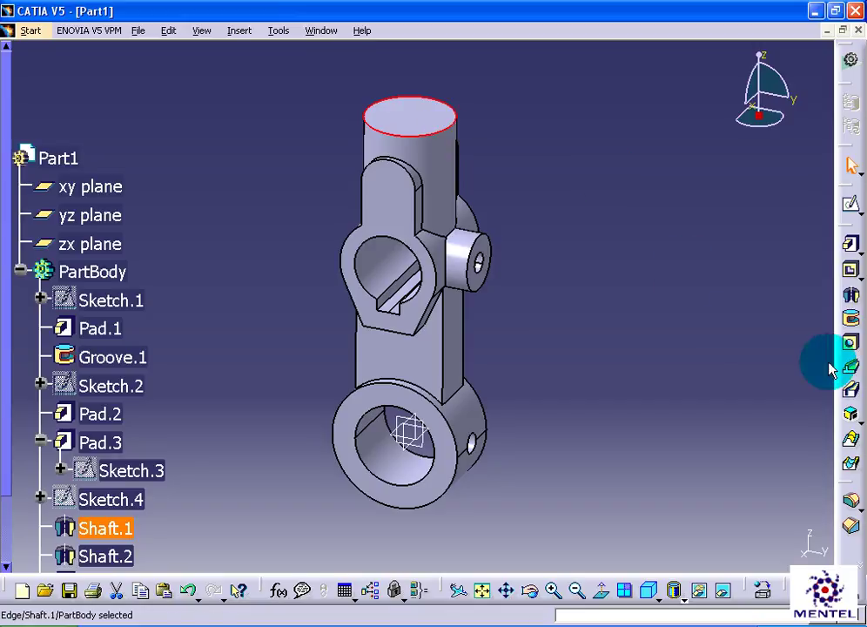
Step: Drill a 22.2 mm Up To Next hole down into the top boss face
{"action": "left_click", "coordinate": [850, 343]}
{"action": "left_click", "coordinate": [409, 115]}
{"action": "type", "text": "22.2"}
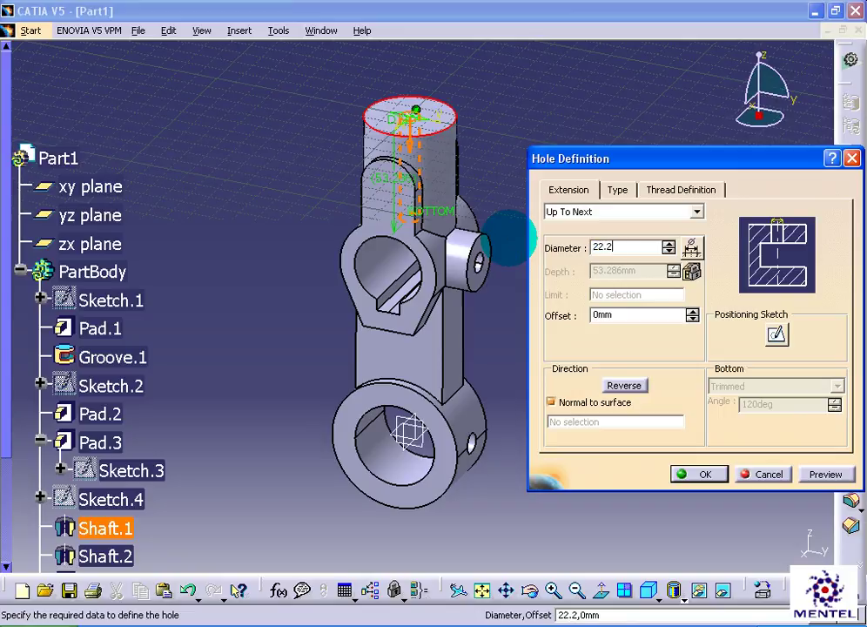
{"action": "left_click", "coordinate": [718, 474]}
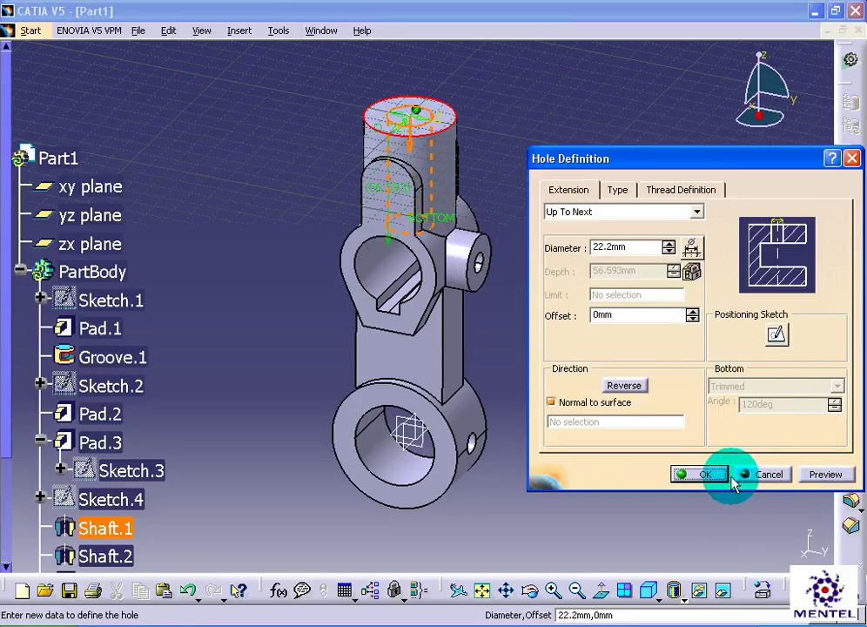
Step: Drill a 10 mm Up To Last hole through the head plate's rounded lug
{"action": "left_click", "coordinate": [411, 173]}
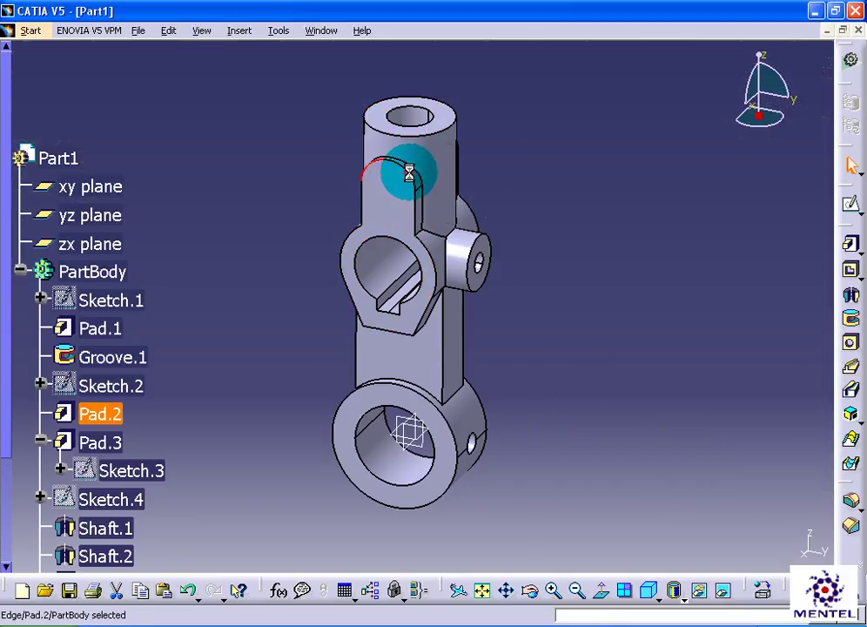
{"action": "left_click", "coordinate": [851, 345]}
{"action": "left_click", "coordinate": [387, 201]}
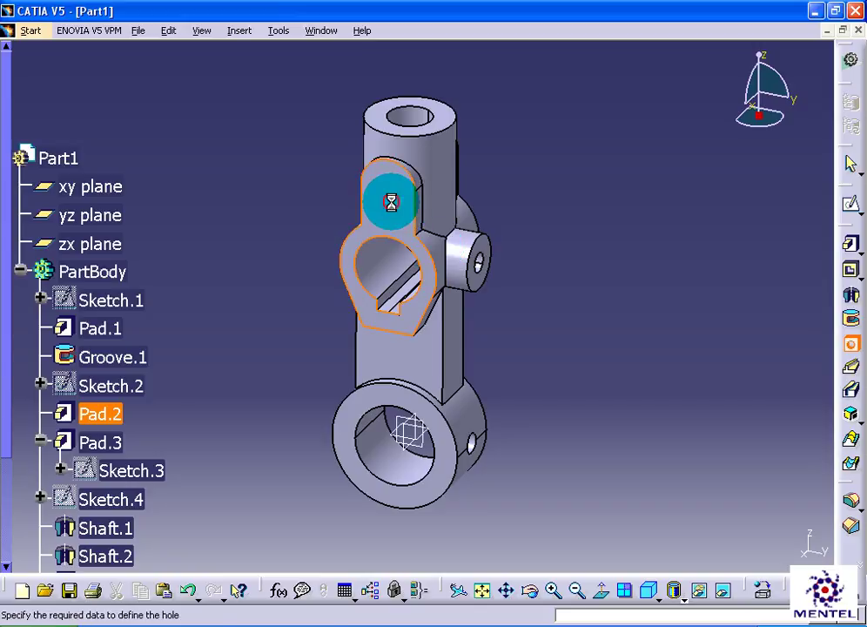
{"action": "left_click", "coordinate": [636, 213]}
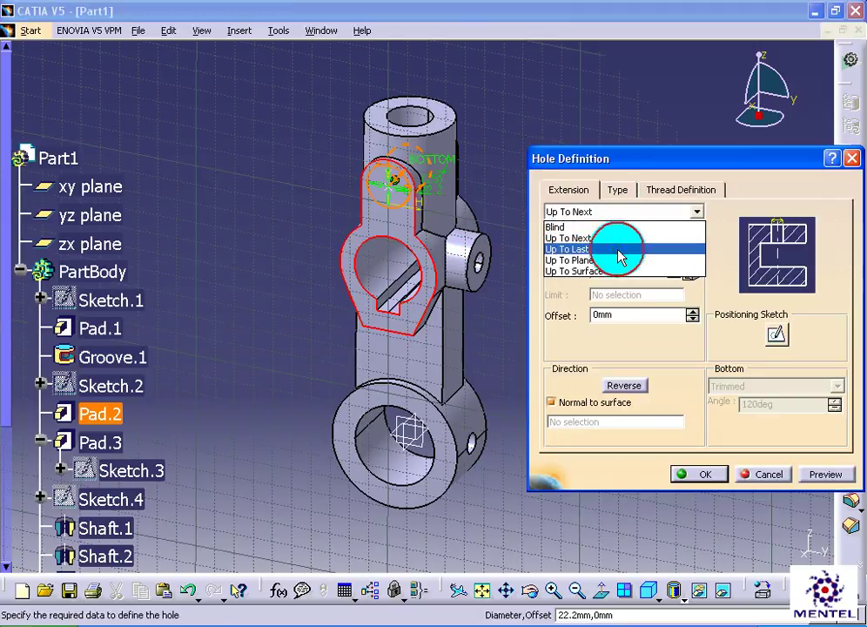
{"action": "left_click", "coordinate": [619, 250]}
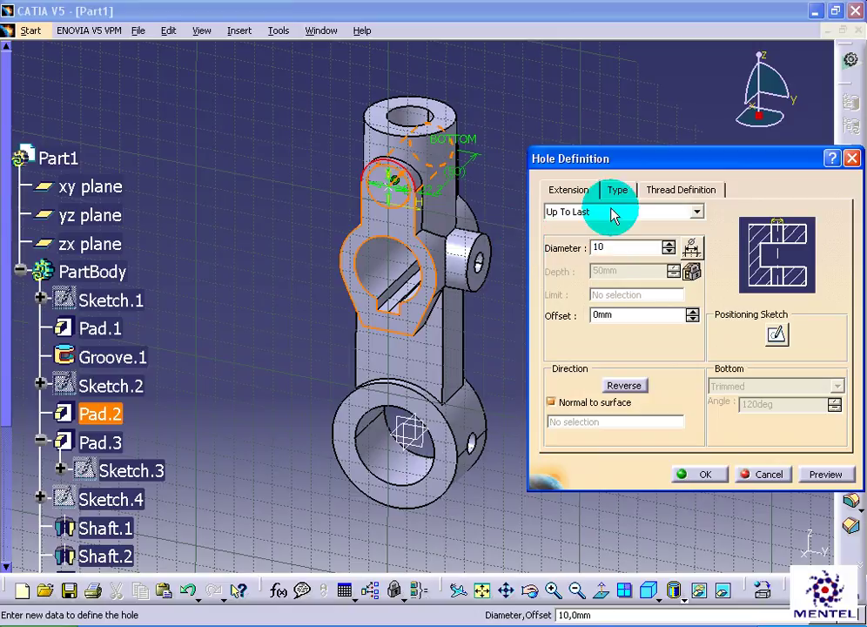
{"action": "left_click", "coordinate": [699, 475]}
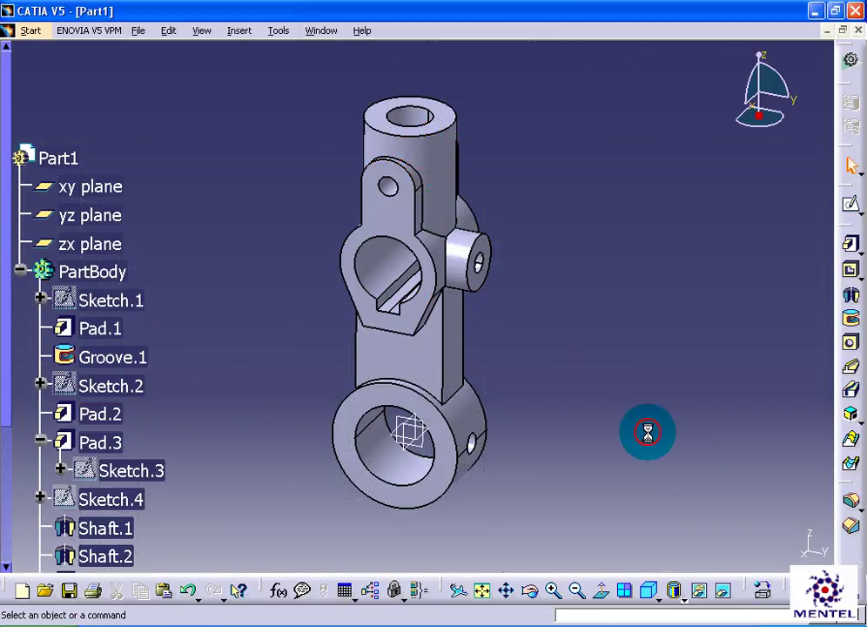